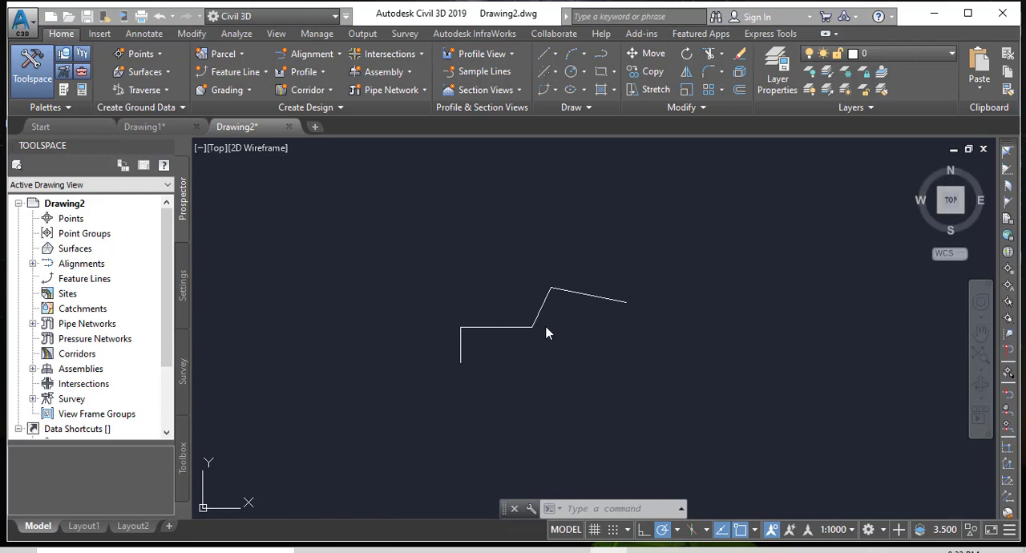
Run Create Alignment from Objects on the four connected line segments and accept the default alignment direction.
scroll(521, 371, "up", 4)
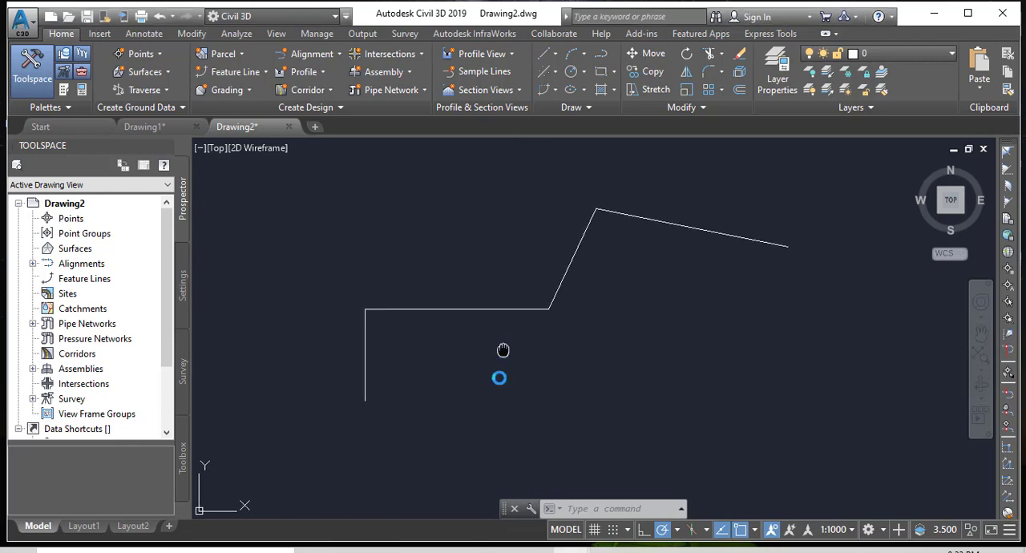
left_click(499, 382)
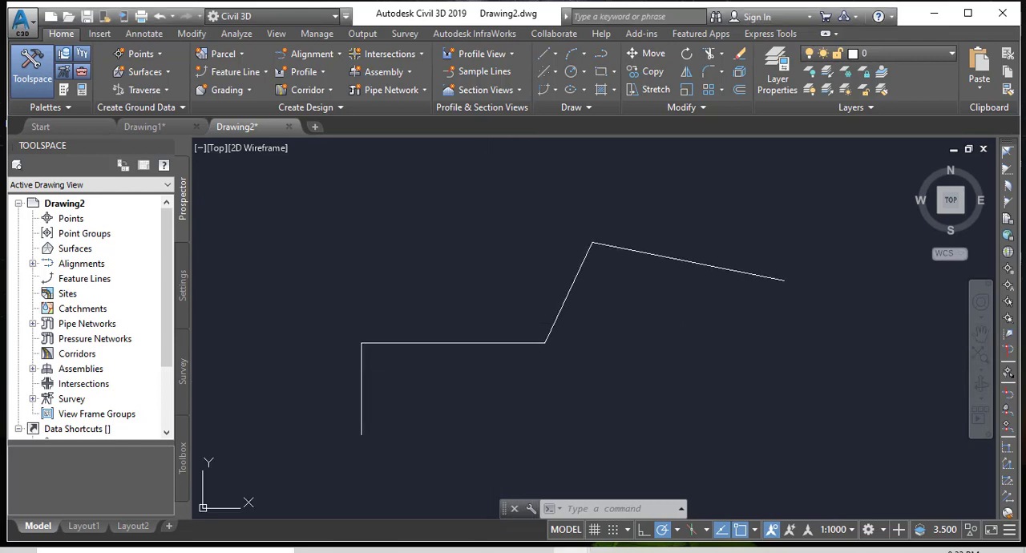
key("Escape")
key("Escape")
middle_click_drag(485, 374, 555, 360)
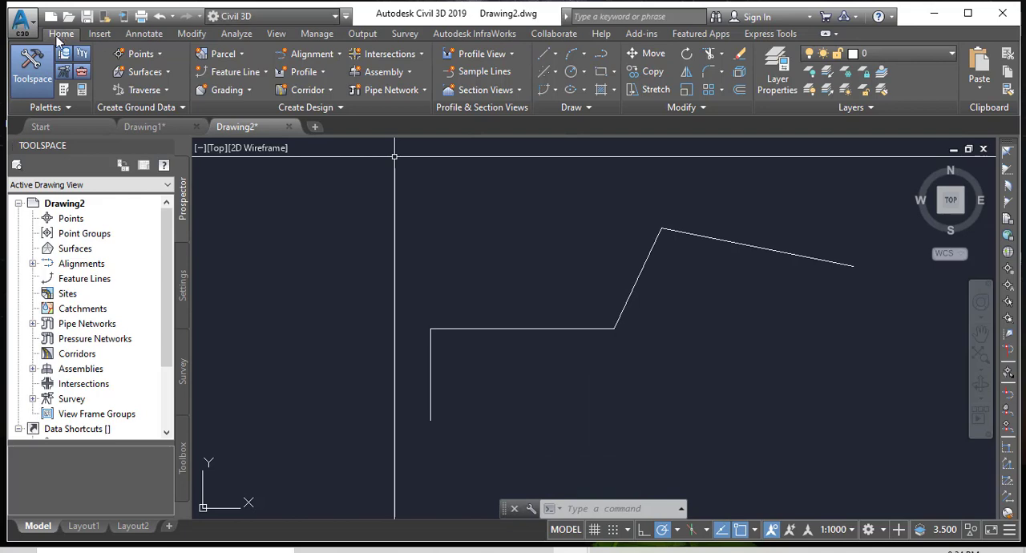
left_click(339, 55)
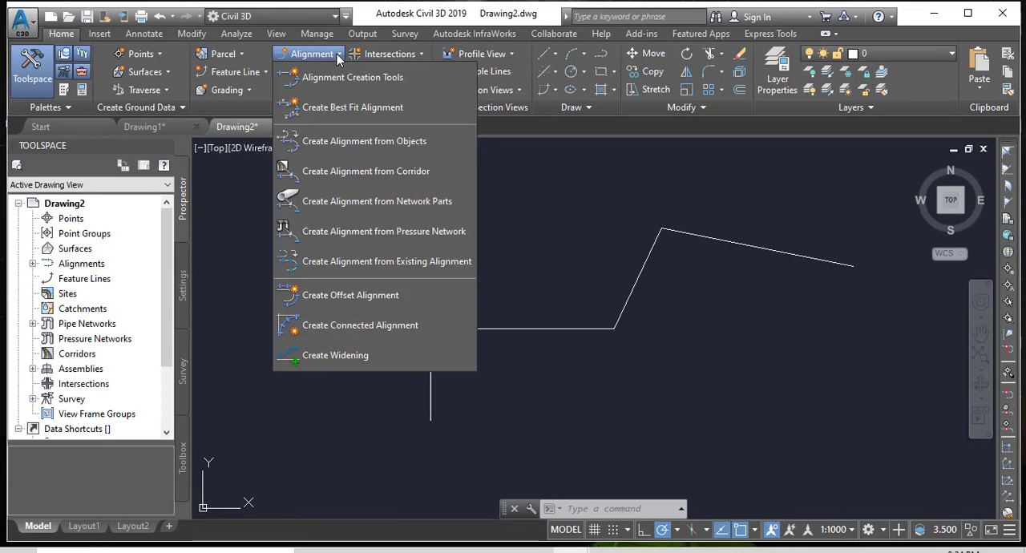
left_click(340, 148)
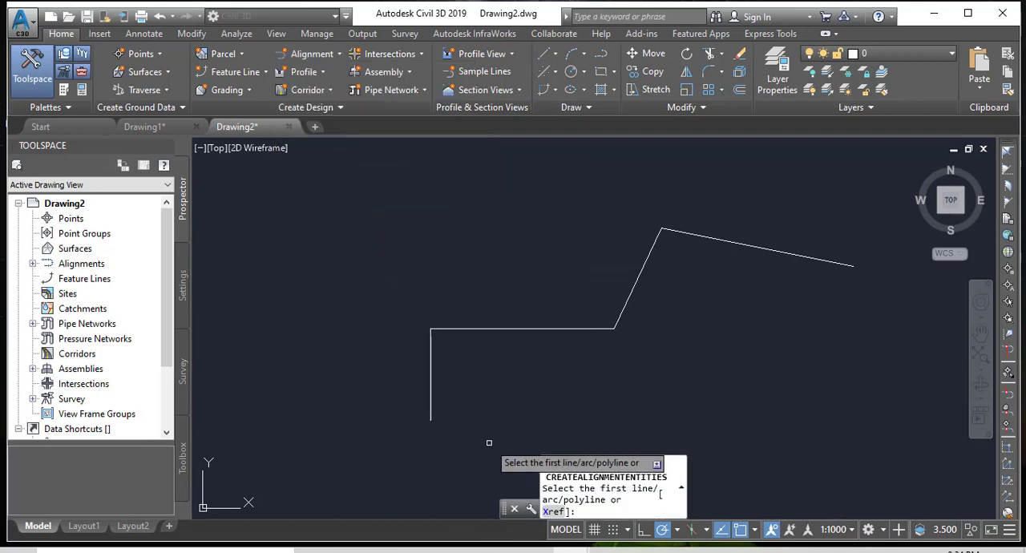
left_click(431, 352)
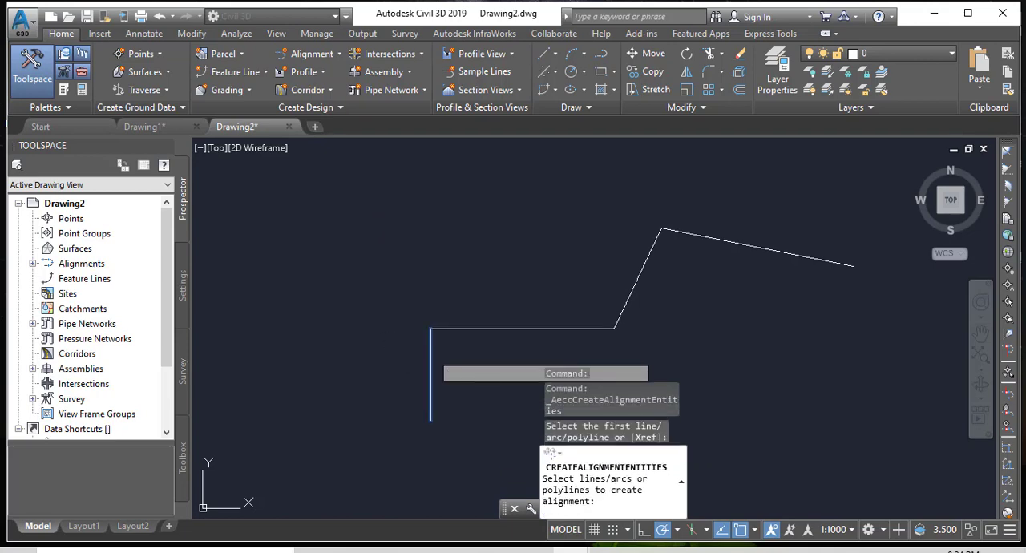
left_click(515, 331)
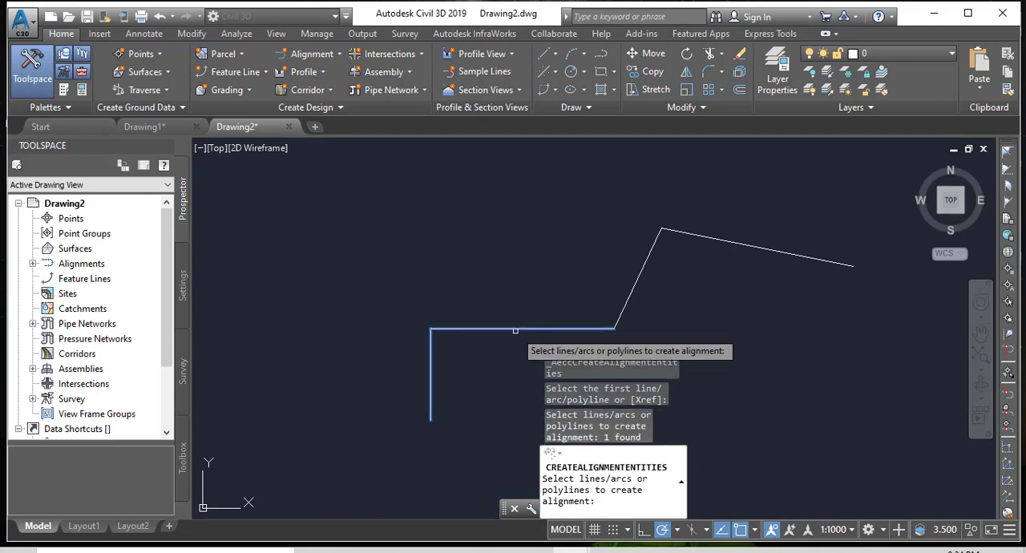
left_click(636, 281)
left_click(691, 232)
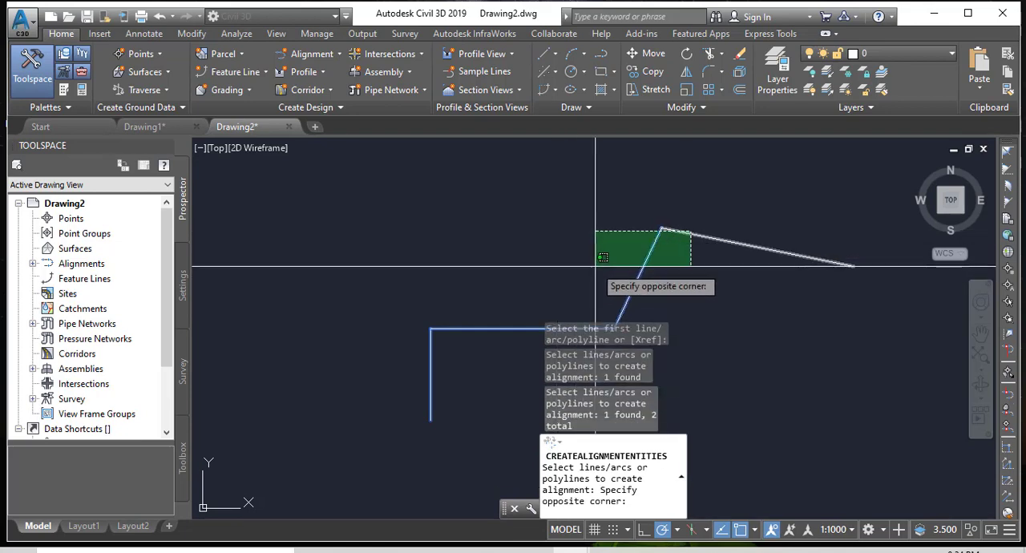
left_click(680, 239)
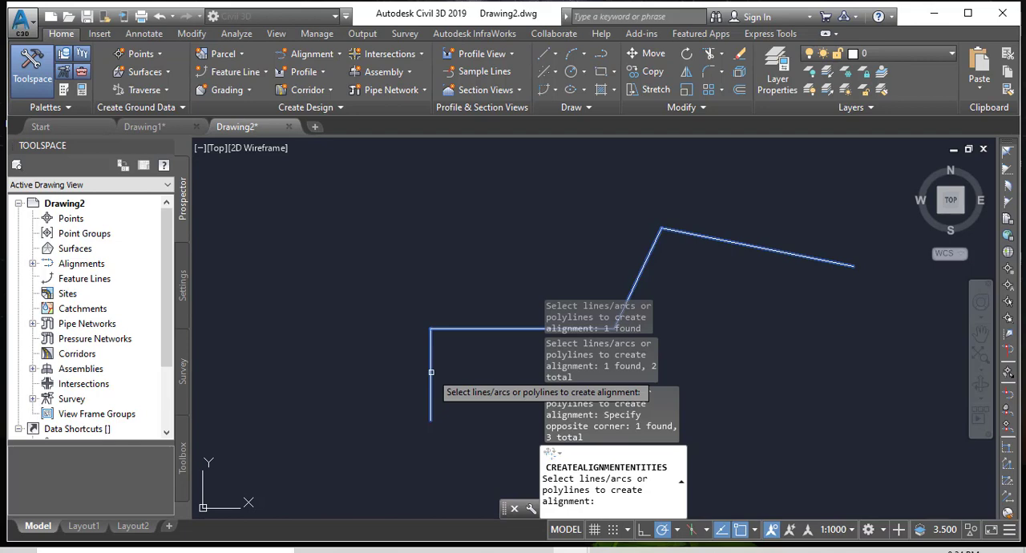
key("Return")
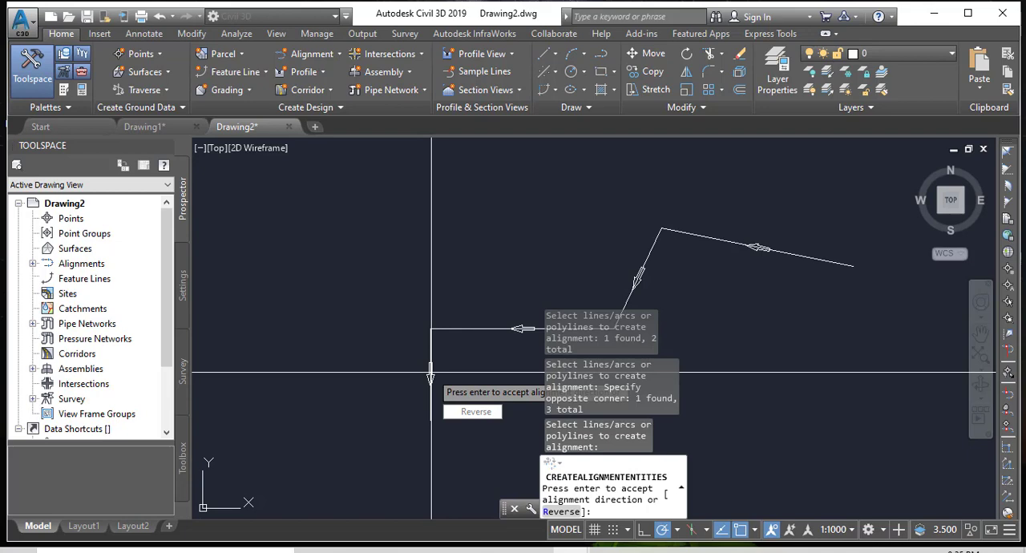
key("Return")
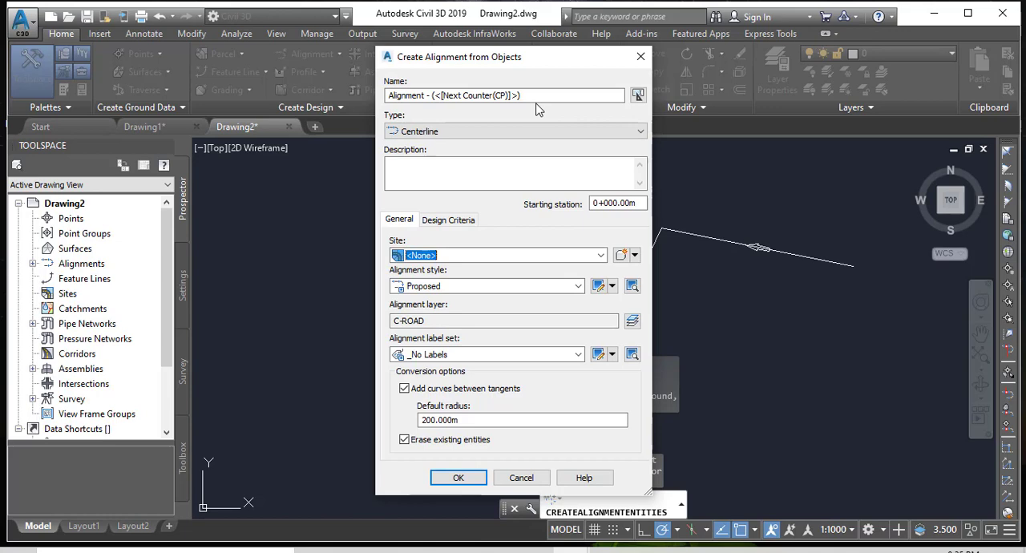
Name the alignment "Alignment 1" and choose Centerline as its type.
left_click_drag(543, 95, 398, 86)
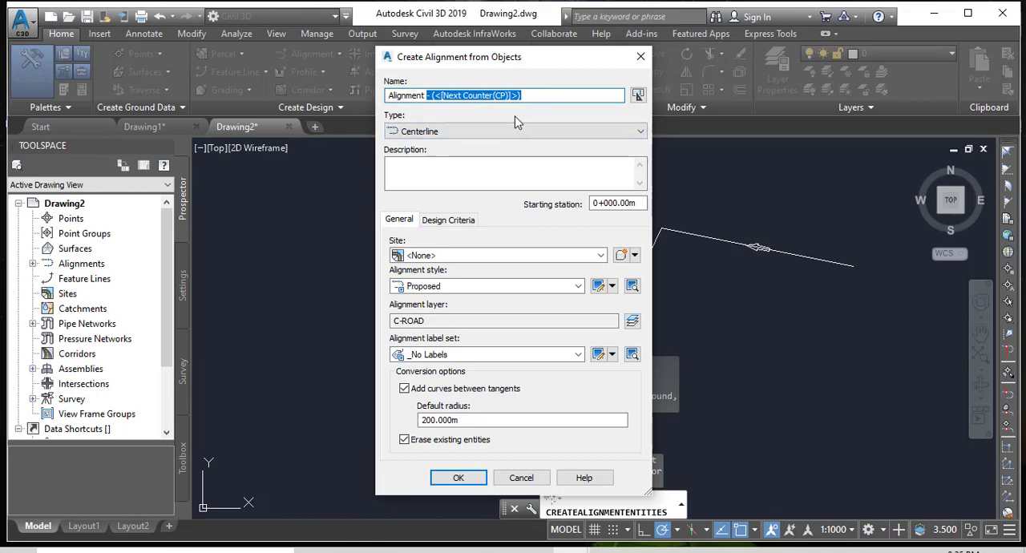
key("BackSpace")
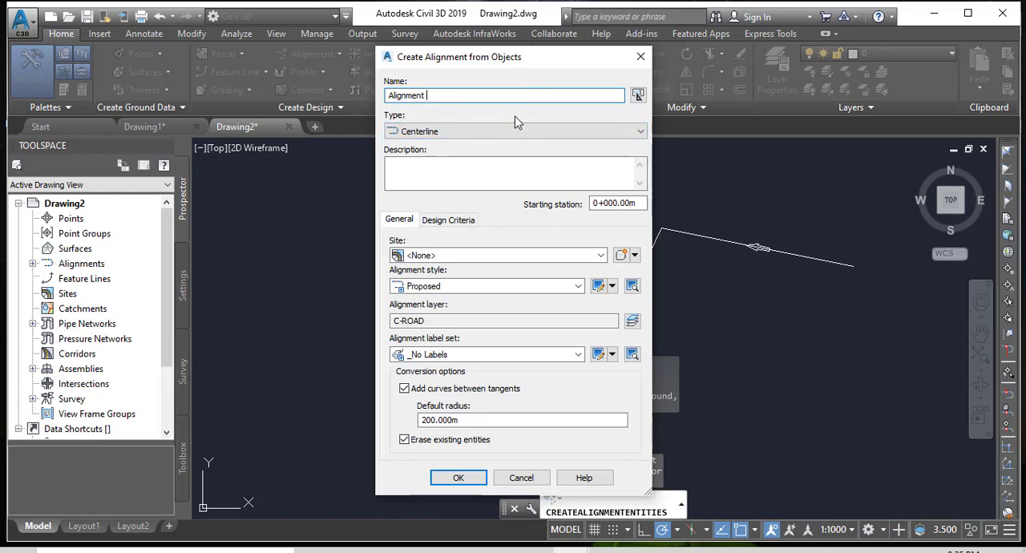
type("1")
left_click(440, 133)
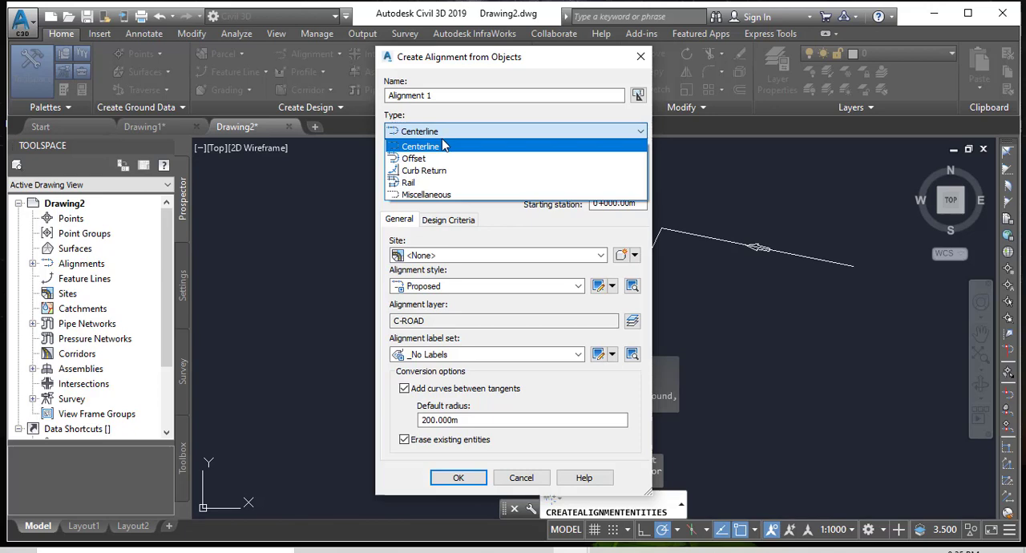
left_click(437, 147)
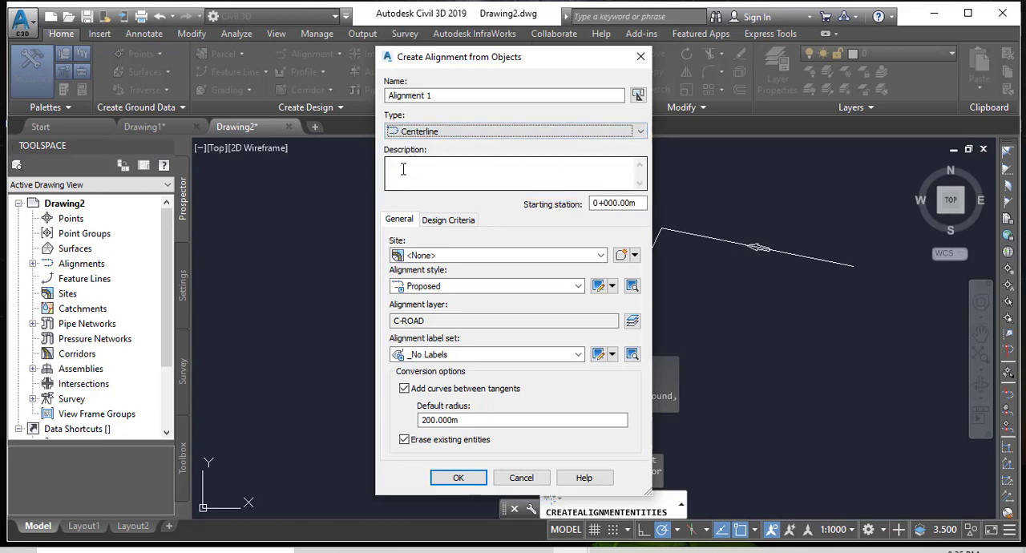
left_click(403, 170)
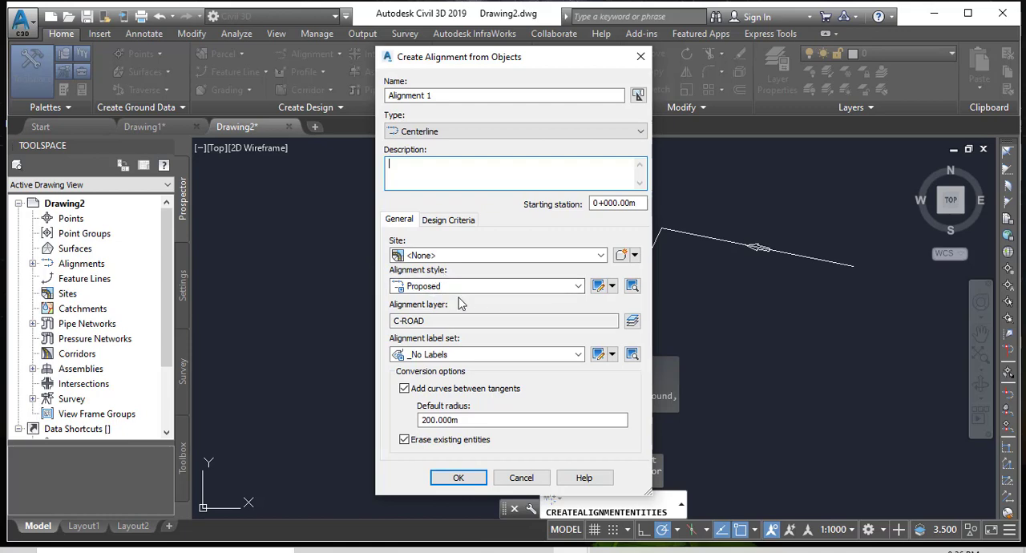
Choose the Proposed alignment style and the All Labels label set for the alignment.
left_click(578, 287)
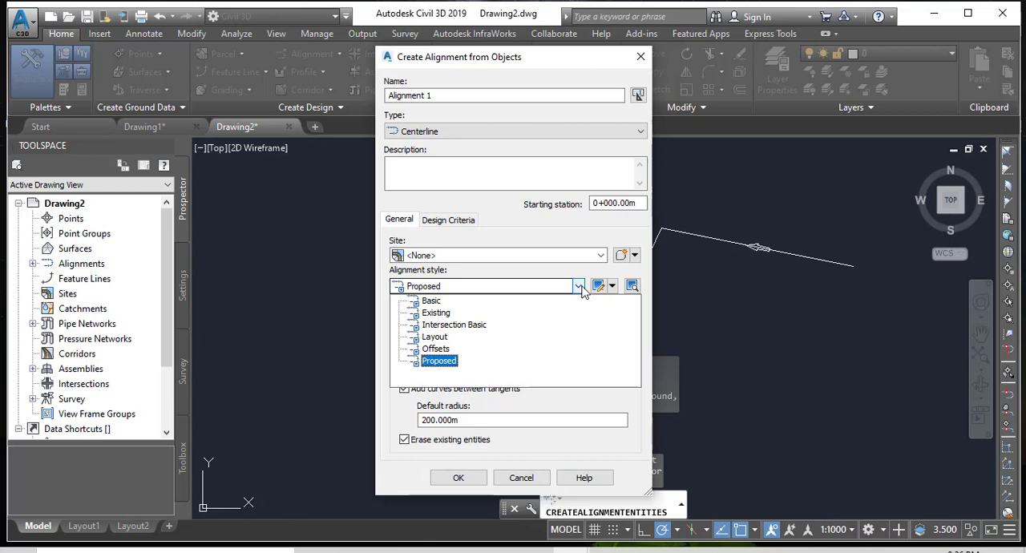
left_click(438, 362)
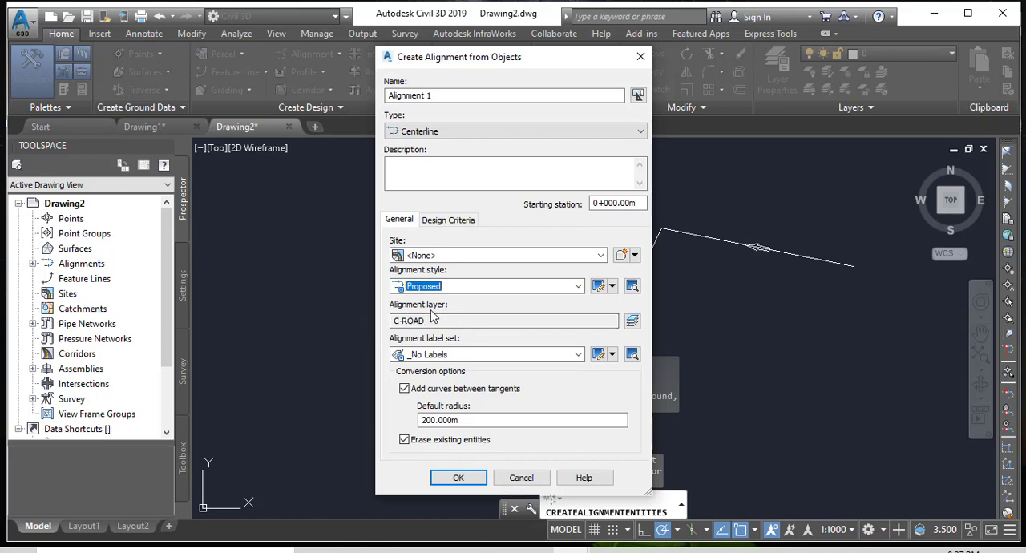
left_click(633, 322)
left_click(578, 355)
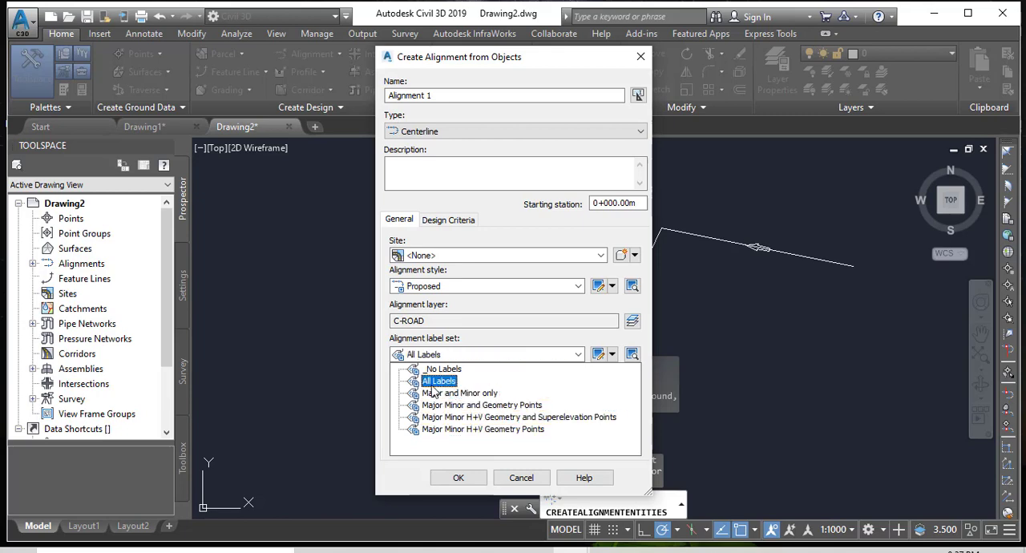
left_click(438, 382)
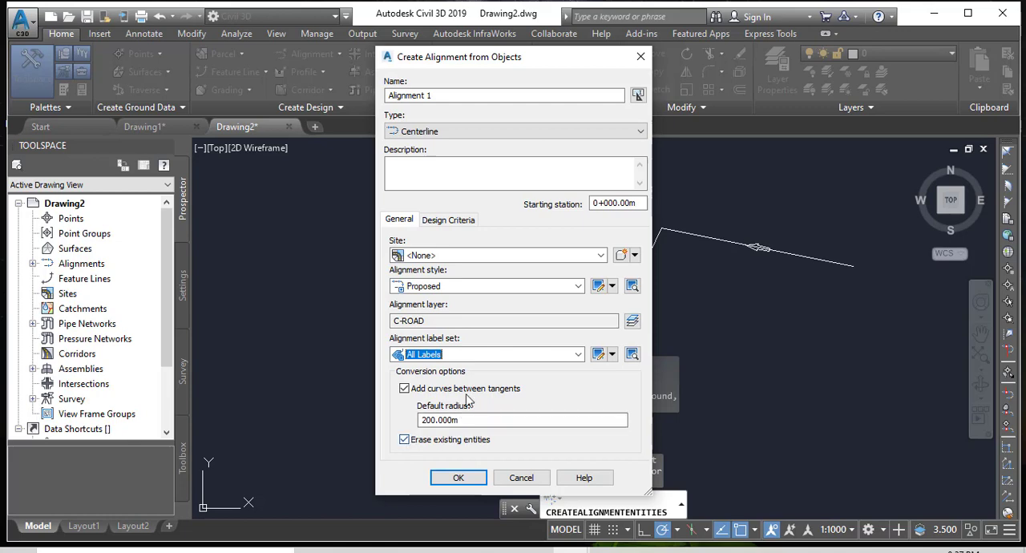
Set the starting design speed to 80 km/h and enable criteria-based design.
left_click(447, 224)
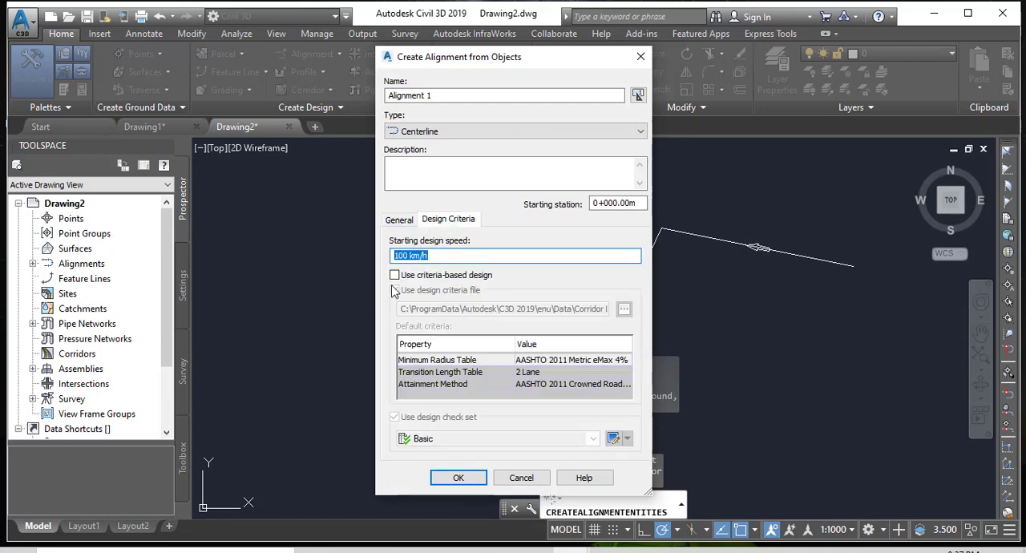
left_click_drag(404, 256, 365, 257)
type("8")
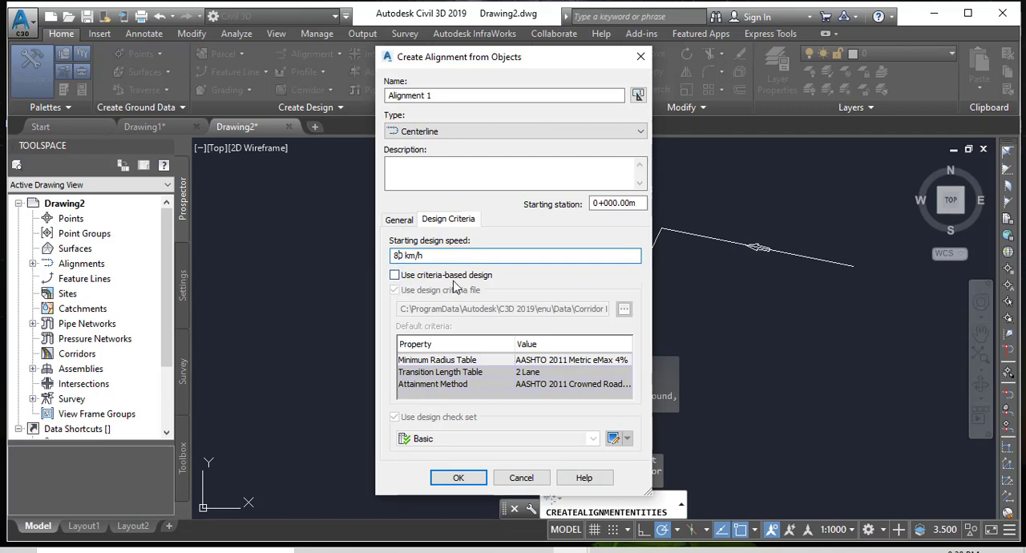
left_click(395, 277)
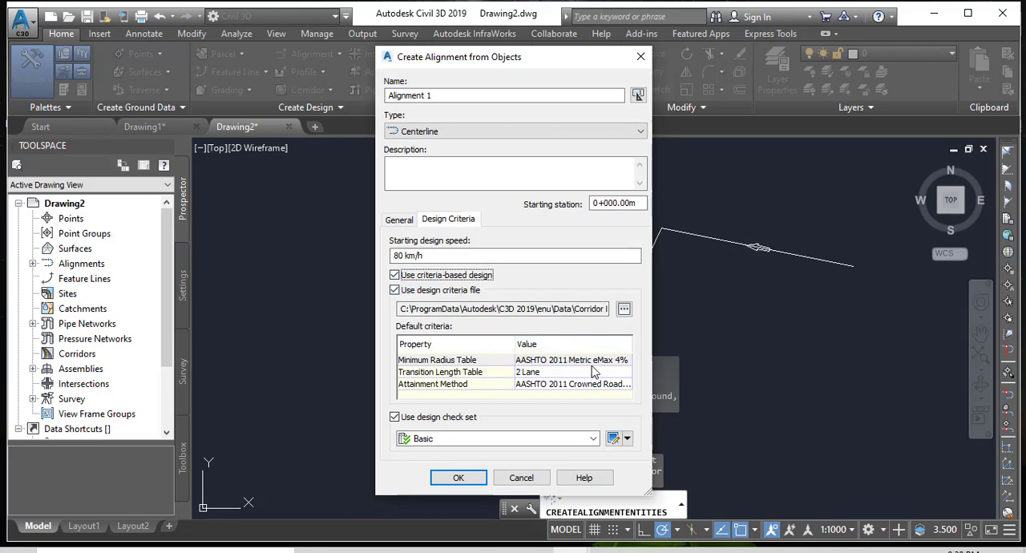
Choose AASHTO 2011 Metric eMax 4% for the minimum radius table and 2 Lane for the transition length table, and create the alignment.
left_click(535, 363)
left_click(537, 362)
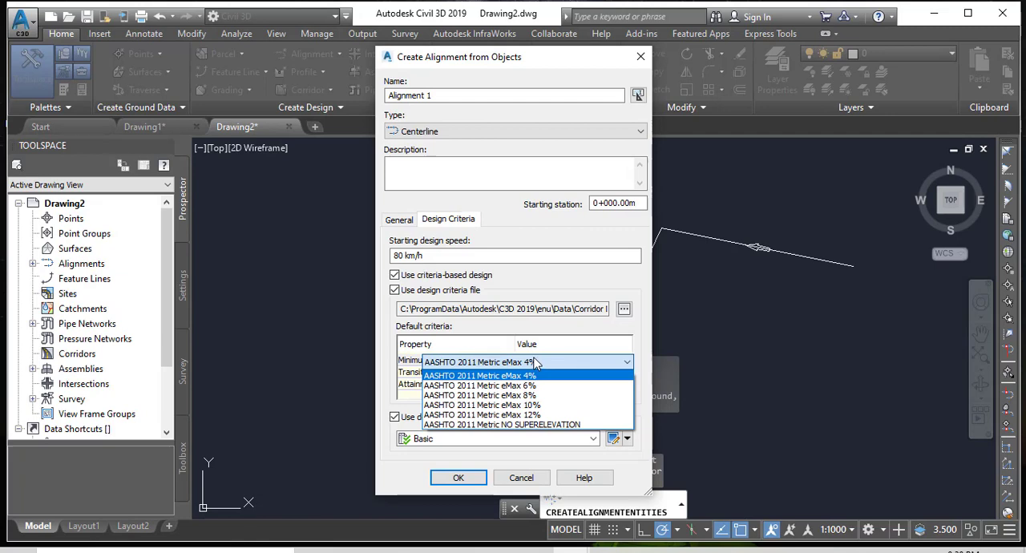
left_click(538, 363)
left_click(537, 363)
left_click(454, 376)
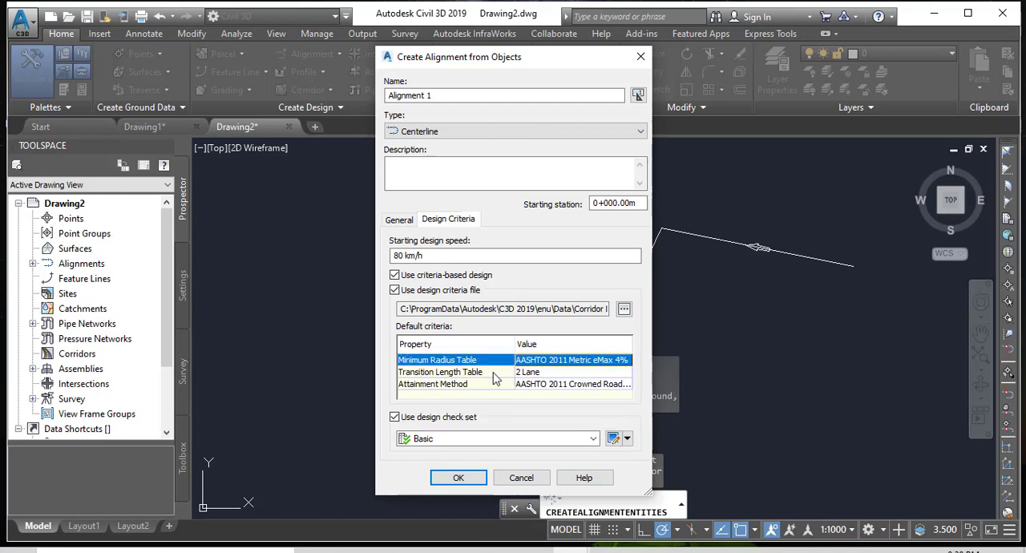
left_click(552, 375)
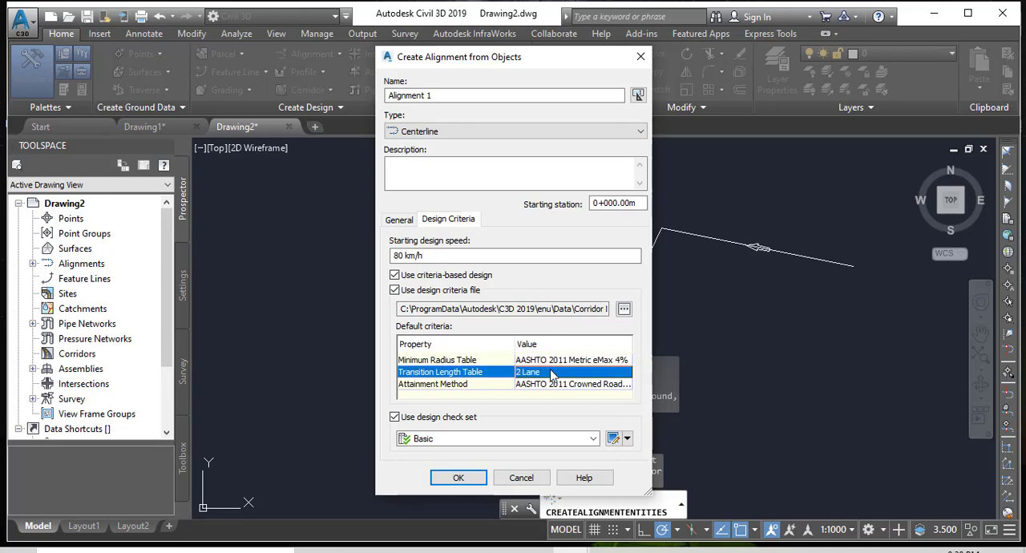
left_click(552, 373)
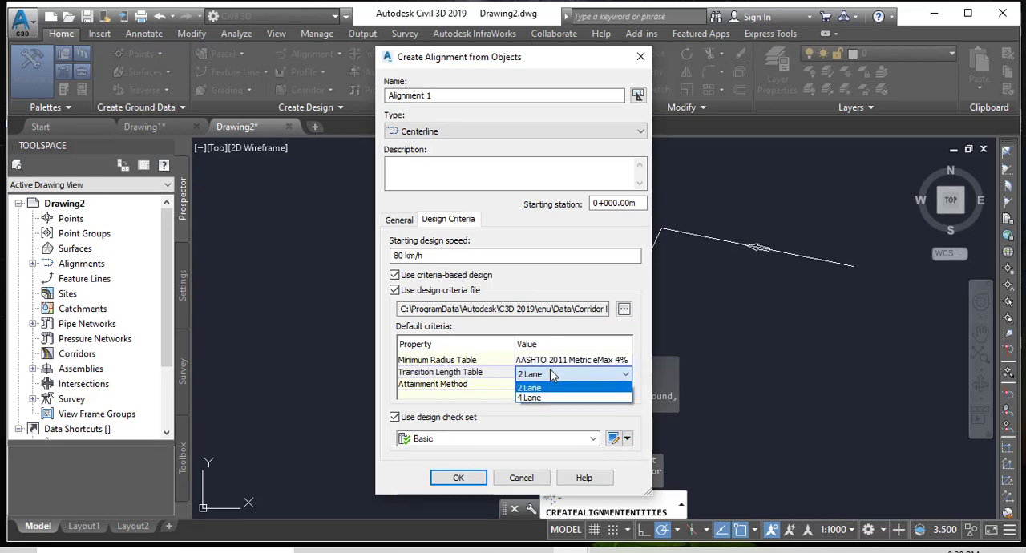
left_click(486, 375)
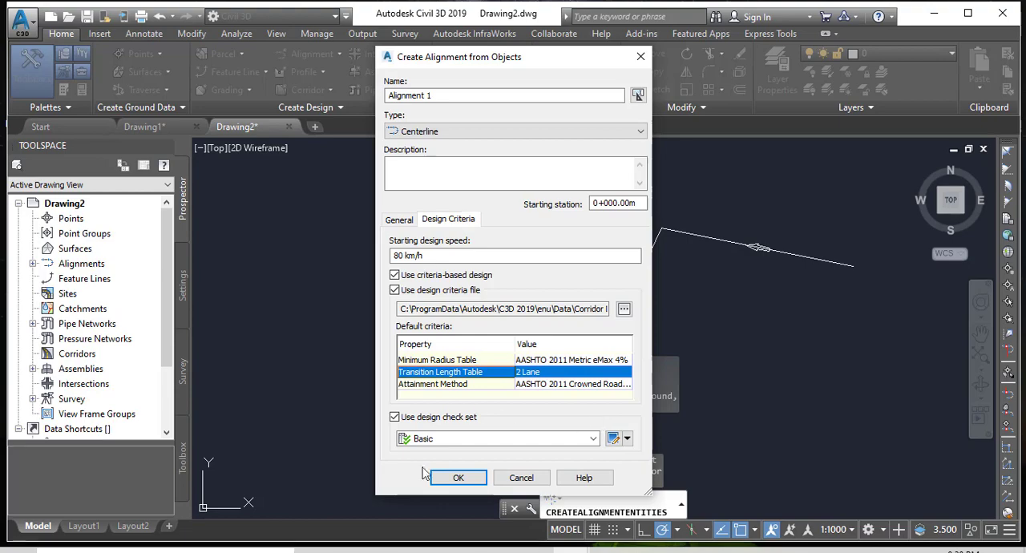
left_click(459, 484)
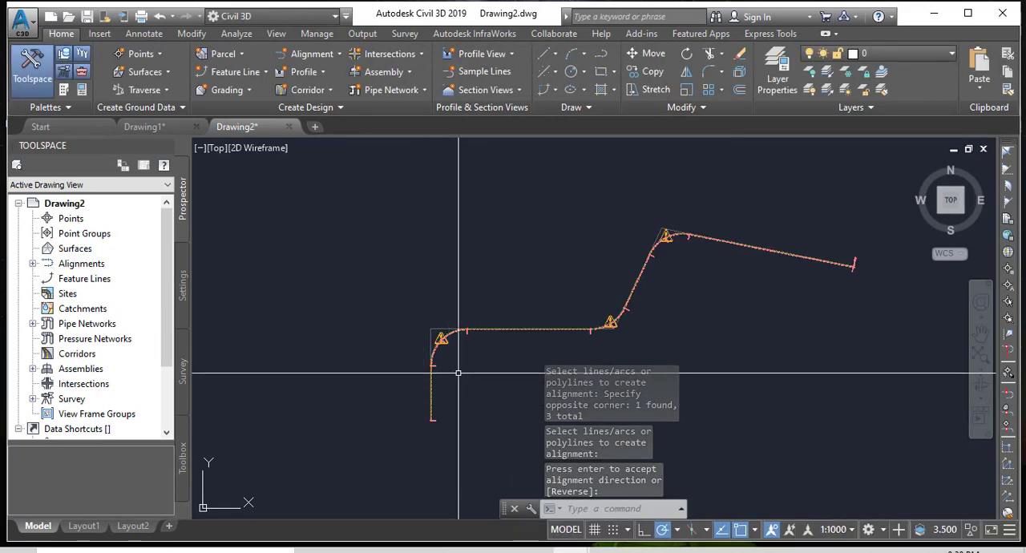
Examine the station labels at the alignment's end and start points and the design speed label at its start.
scroll(477, 418, "up", 10)
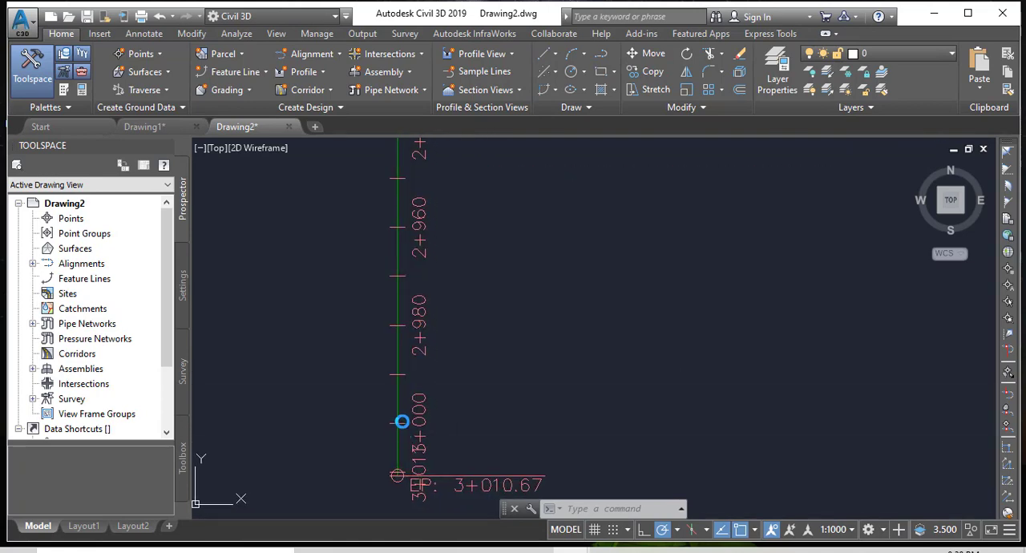
middle_click_drag(409, 441, 428, 378)
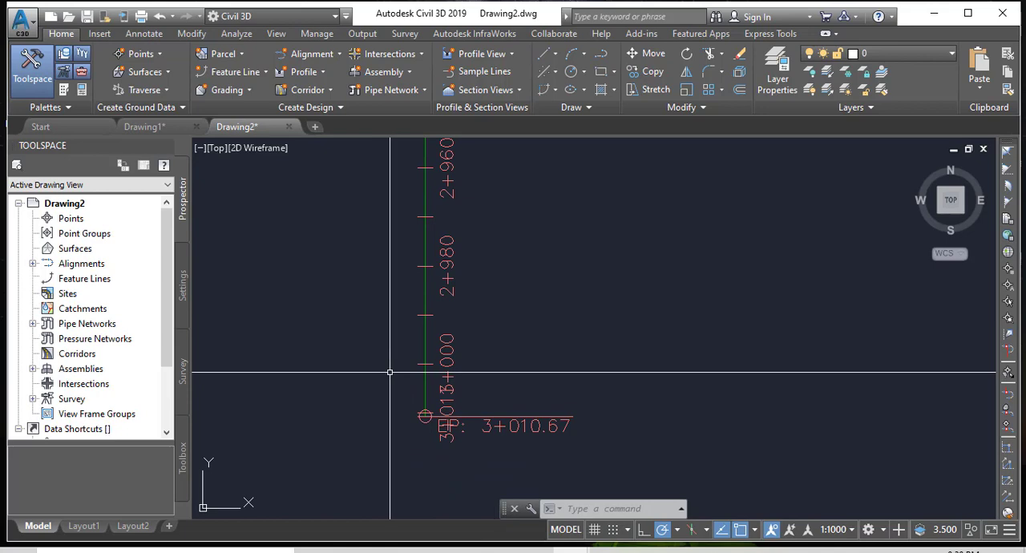
mouse_move(390, 372)
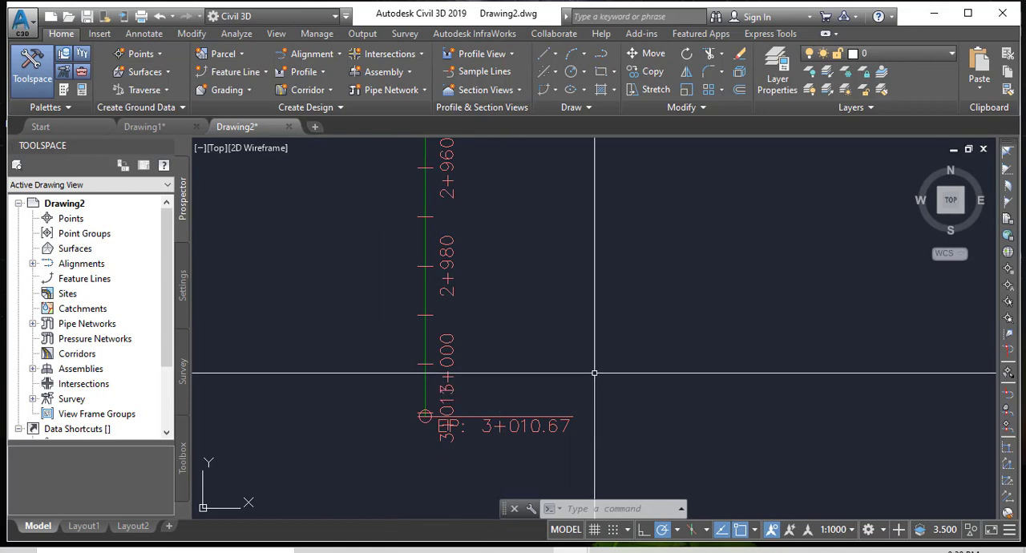
scroll(406, 415, "down", 5)
scroll(407, 414, "down", 2)
mouse_move(760, 278)
middle_mouse_down()
mouse_move(682, 321)
mouse_move(485, 353)
middle_mouse_up()
scroll(810, 250, "up", 6)
scroll(776, 314, "up", 6)
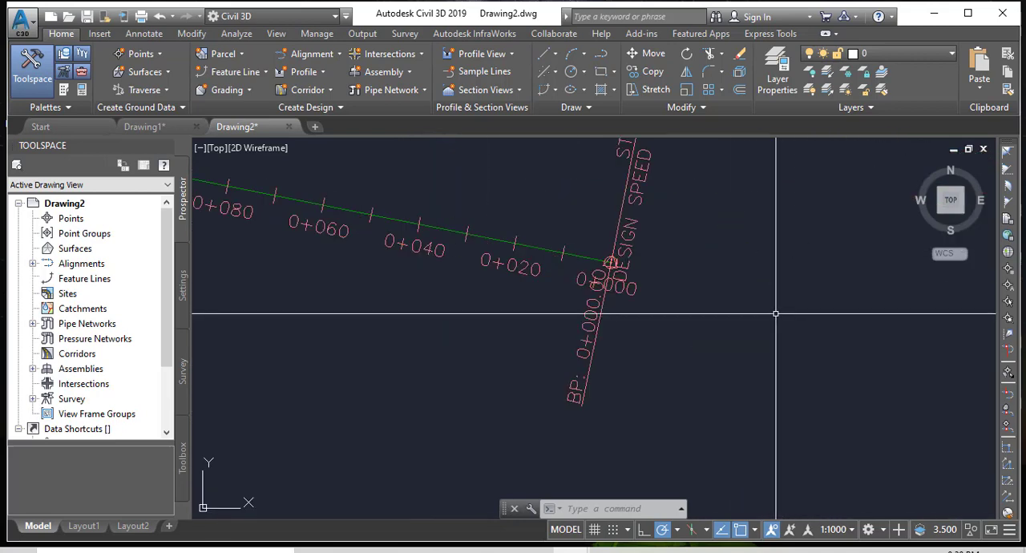
scroll(711, 312, "up", 2)
middle_click_drag(710, 312, 724, 399)
middle_click_drag(683, 321, 692, 430)
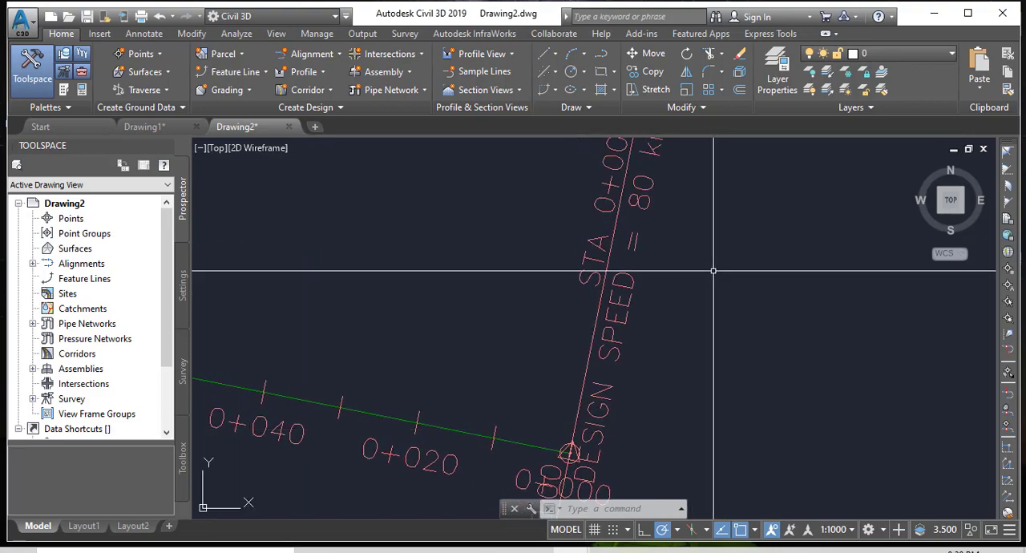
Examine the start station, beginning point and design speed labels and the station labels along the first tangent.
scroll(680, 302, "down", 4)
scroll(665, 272, "up", 5)
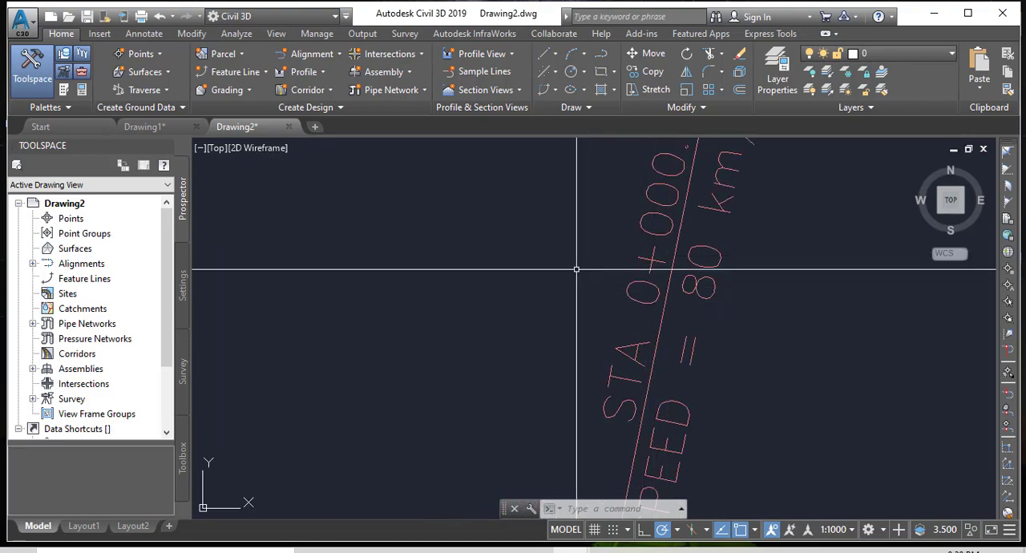
scroll(658, 271, "down", 3)
scroll(652, 378, "up", 2)
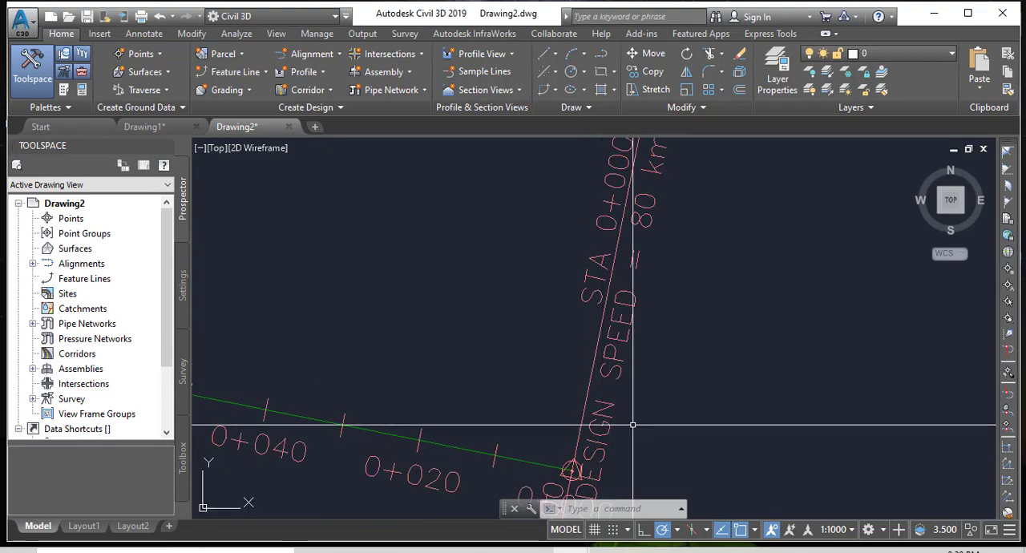
middle_click_drag(659, 451, 661, 500)
middle_click_drag(687, 330, 689, 422)
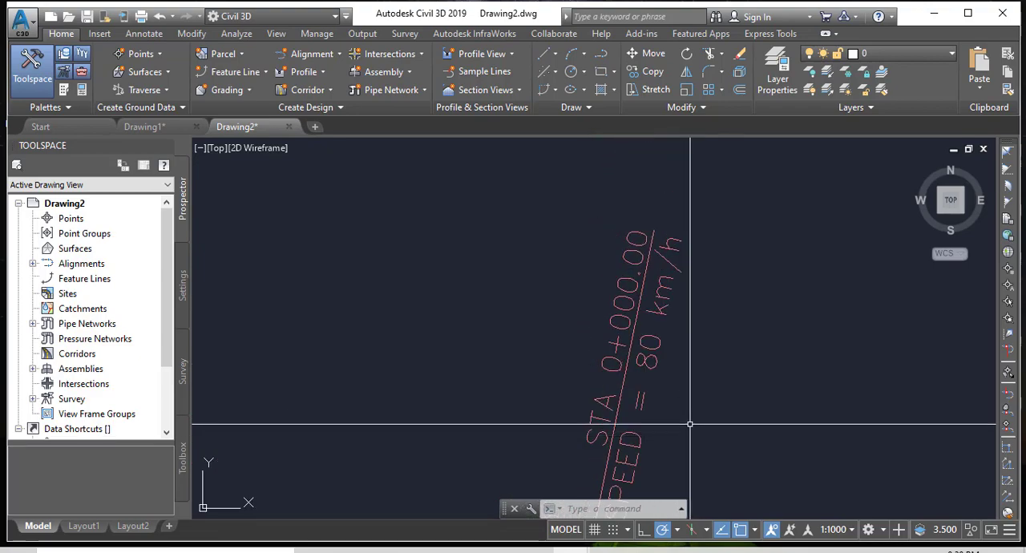
scroll(726, 257, "down", 3)
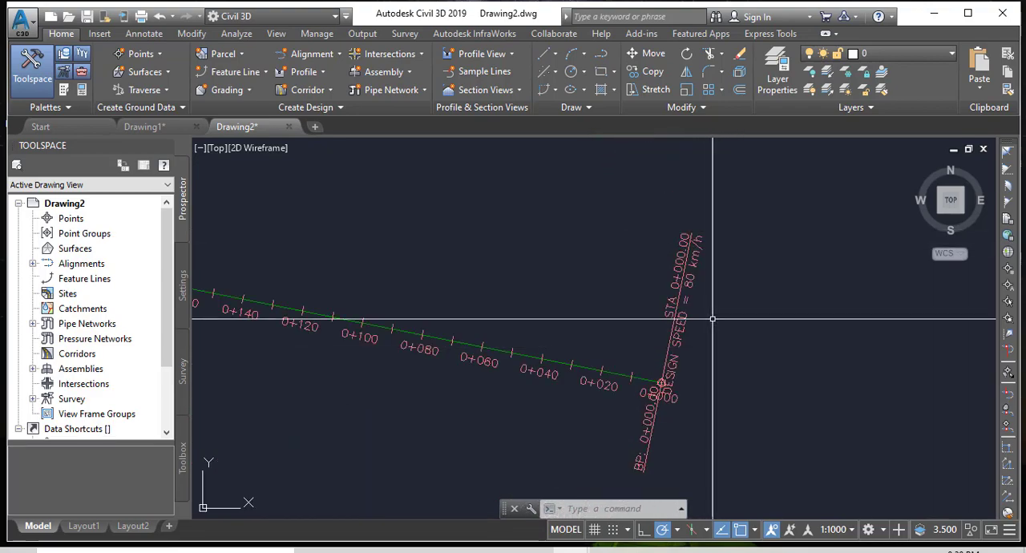
scroll(715, 265, "up", 3)
scroll(733, 246, "down", 4)
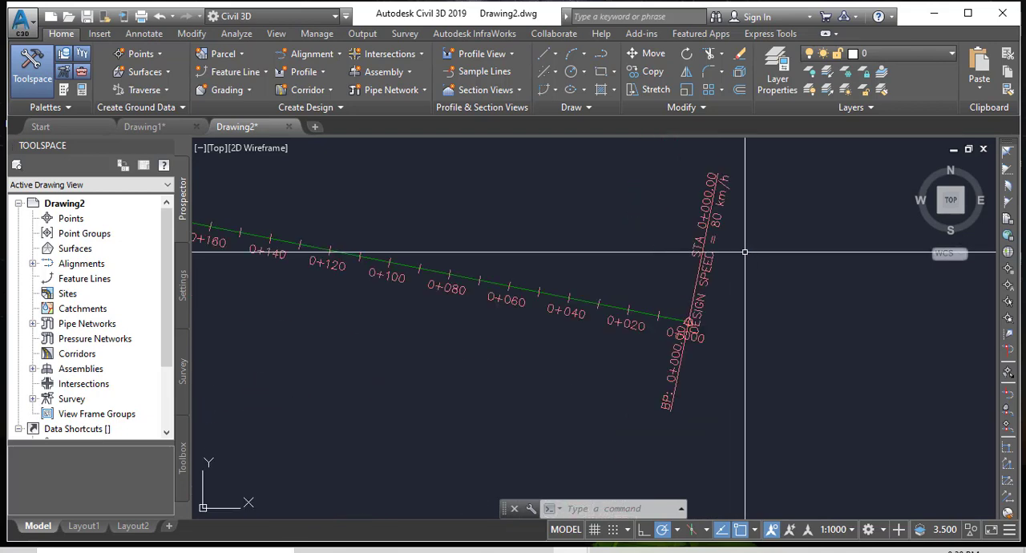
scroll(733, 385, "up", 4)
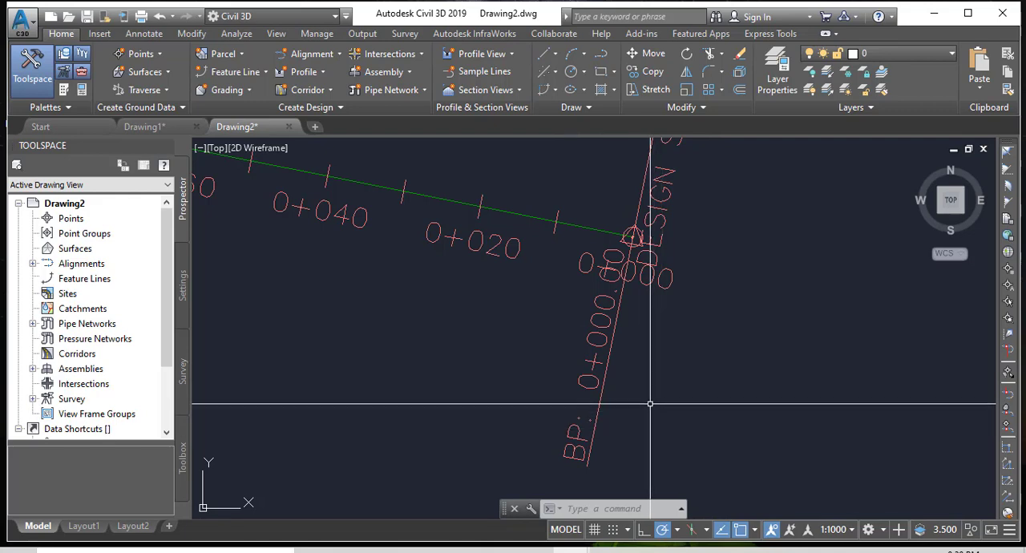
scroll(718, 347, "down", 4)
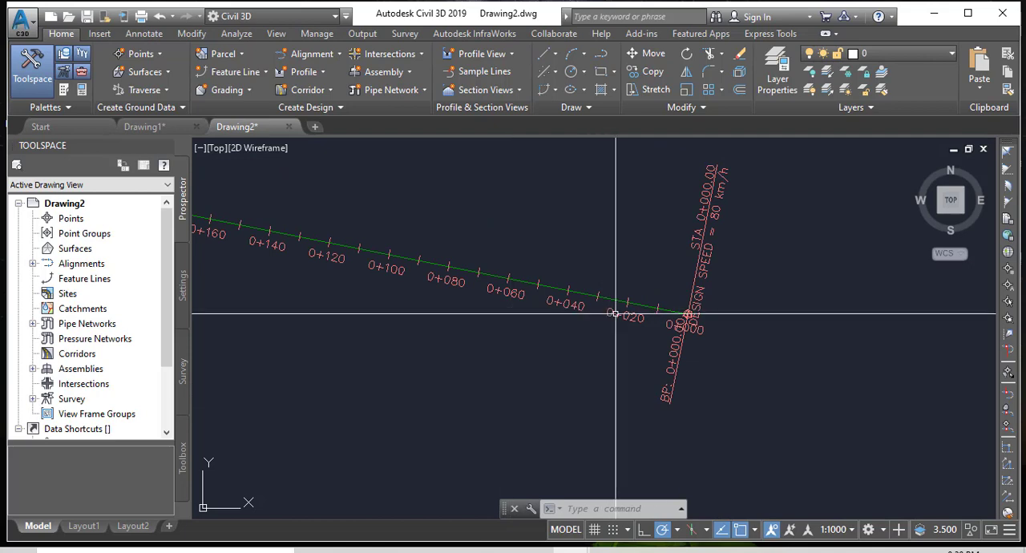
scroll(542, 333, "down", 2)
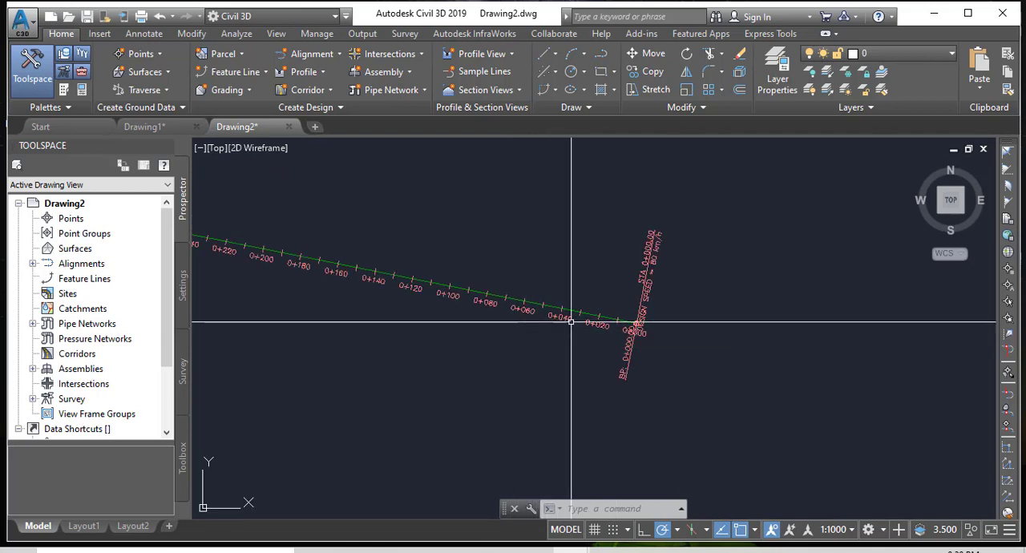
scroll(550, 320, "up", 2)
scroll(550, 321, "up", 1)
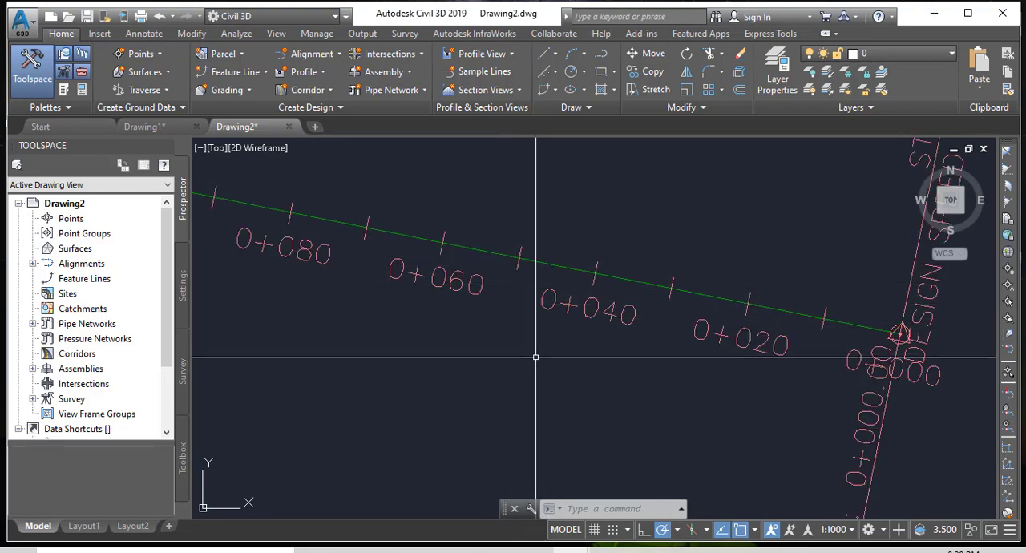
Examine the design criteria warning symbols and the station labels on the alignment's curves.
scroll(640, 316, "down", 6)
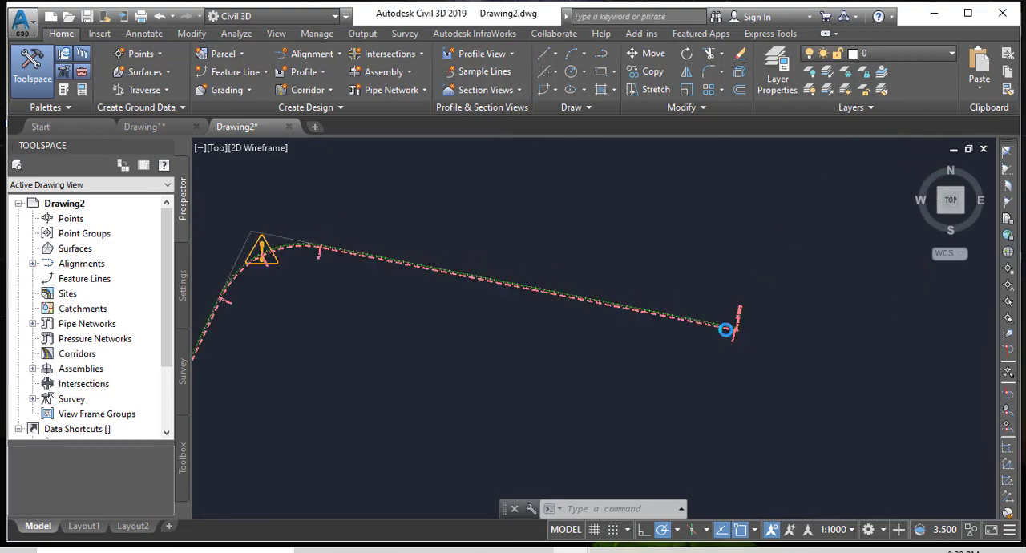
scroll(728, 328, "up", 4)
scroll(425, 280, "down", 3)
scroll(408, 265, "up", 4)
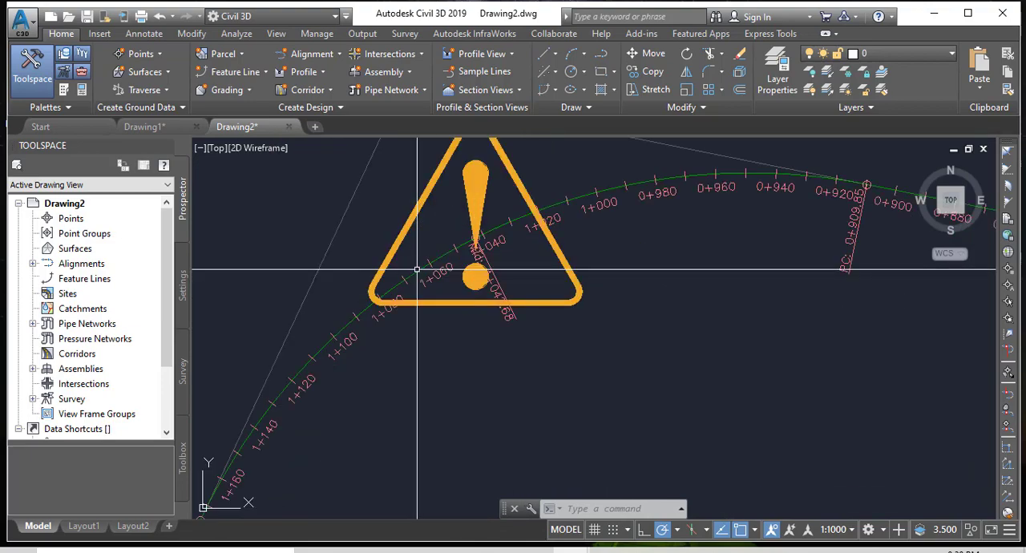
mouse_move(574, 315)
middle_mouse_down()
mouse_move(644, 359)
mouse_move(693, 352)
middle_mouse_up()
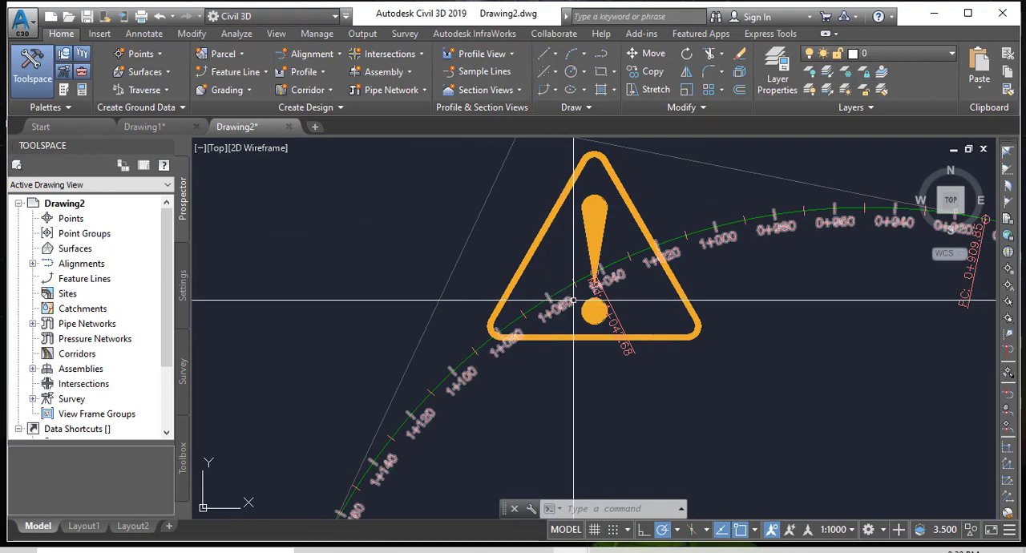
scroll(529, 212, "down", 3)
scroll(543, 344, "down", 3)
scroll(546, 277, "up", 7)
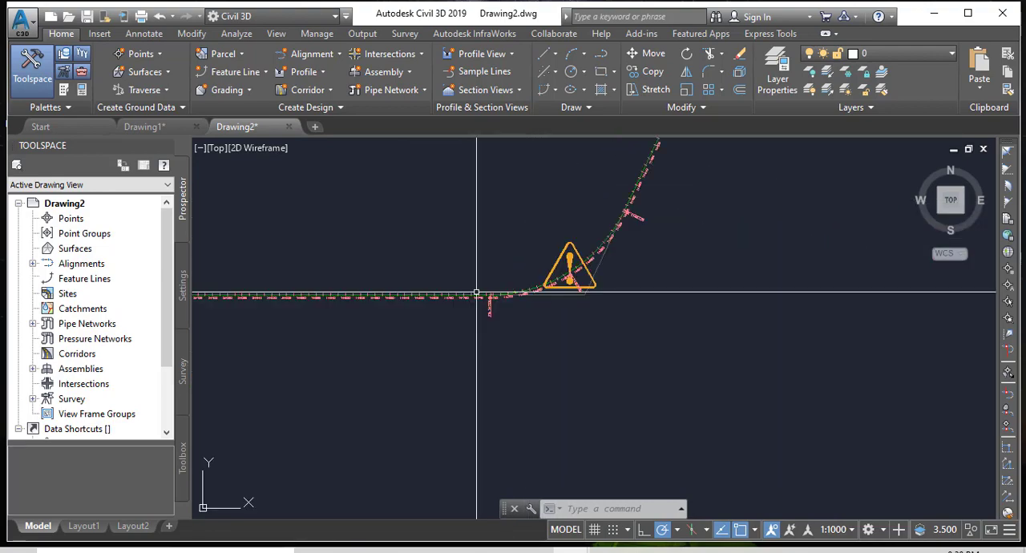
scroll(553, 344, "down", 6)
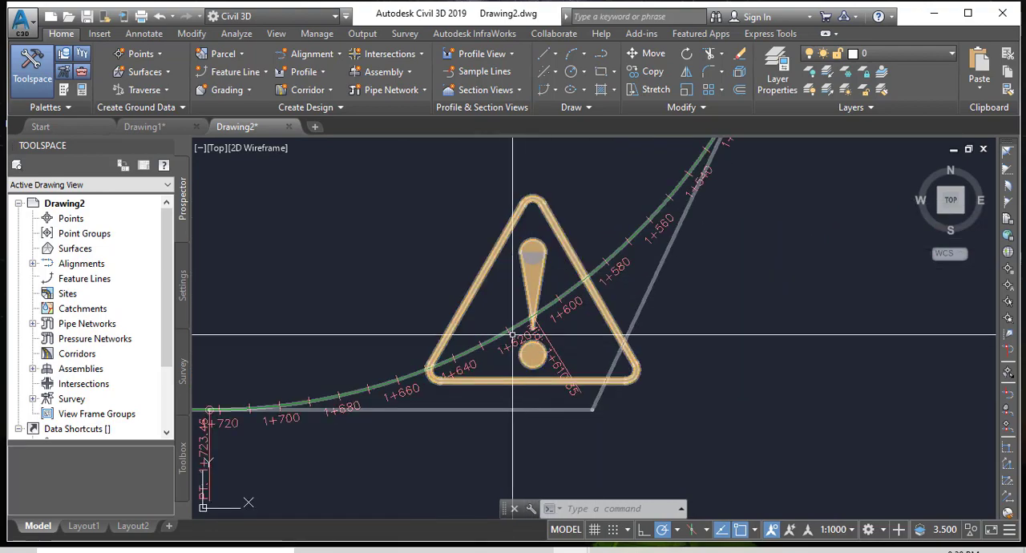
scroll(438, 392, "down", 3)
scroll(473, 361, "up", 6)
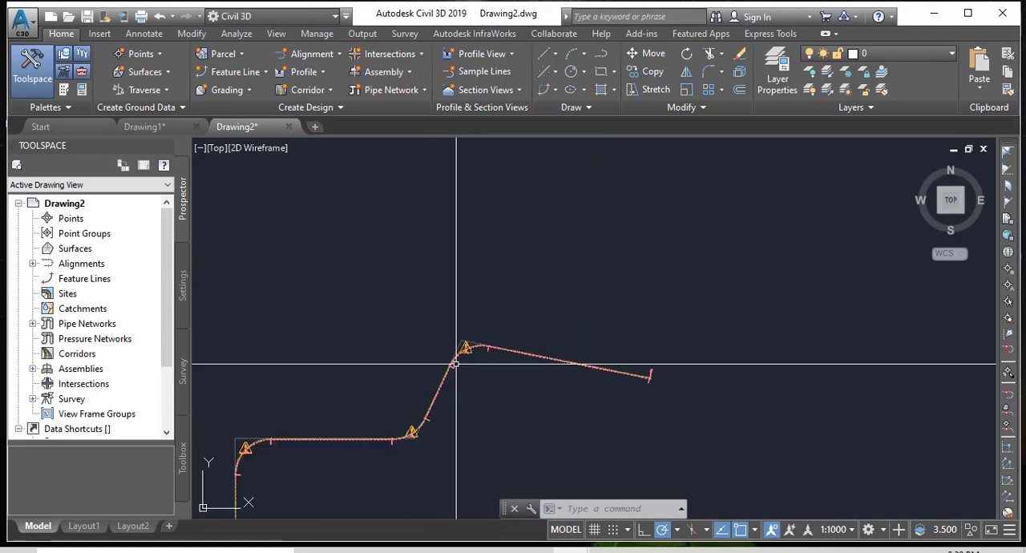
Open the alignment's geometry for editing and display its entities table at the radius and minimum radius values.
scroll(607, 270, "up", 5)
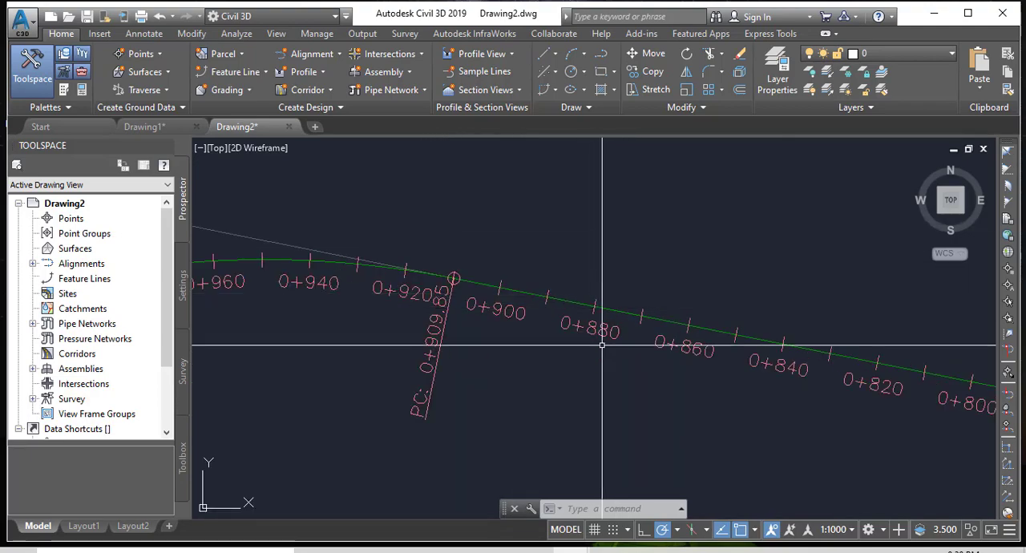
scroll(613, 273, "up", 2)
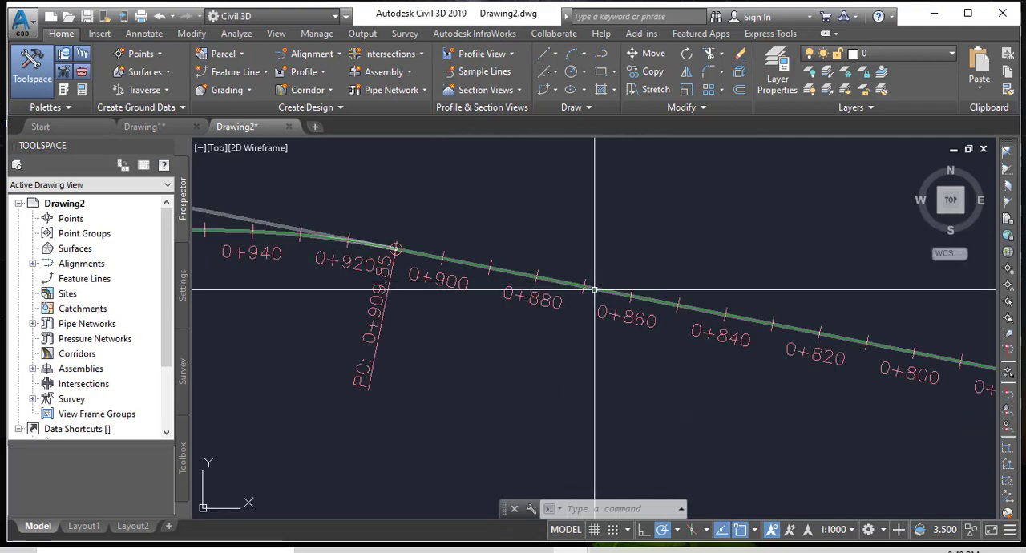
left_click(594, 289)
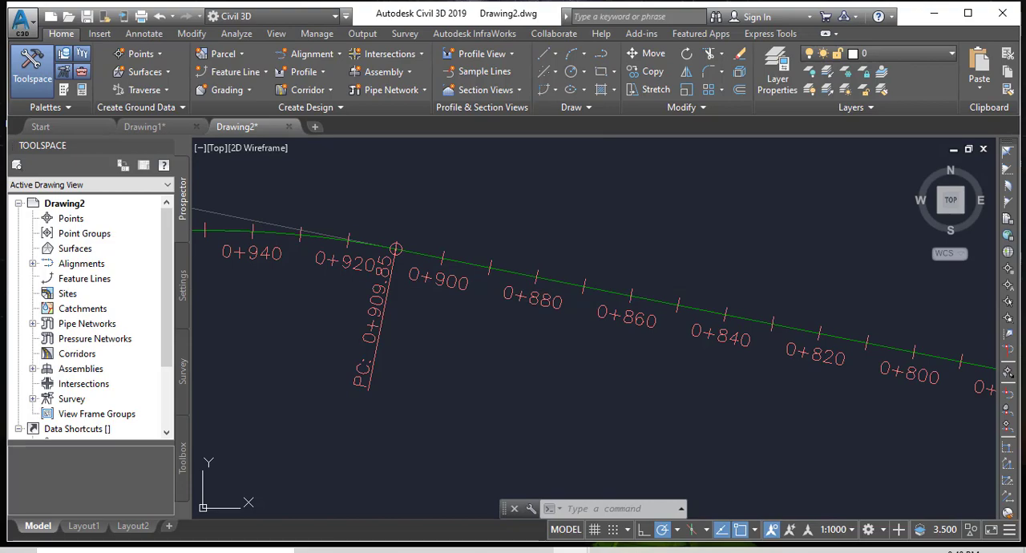
left_click(537, 303)
right_click(538, 303)
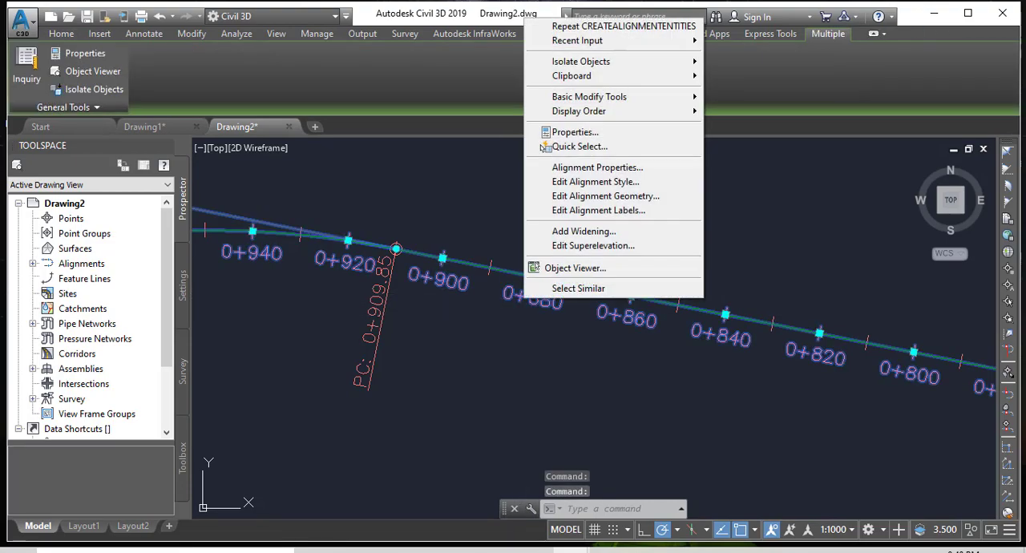
left_click(627, 205)
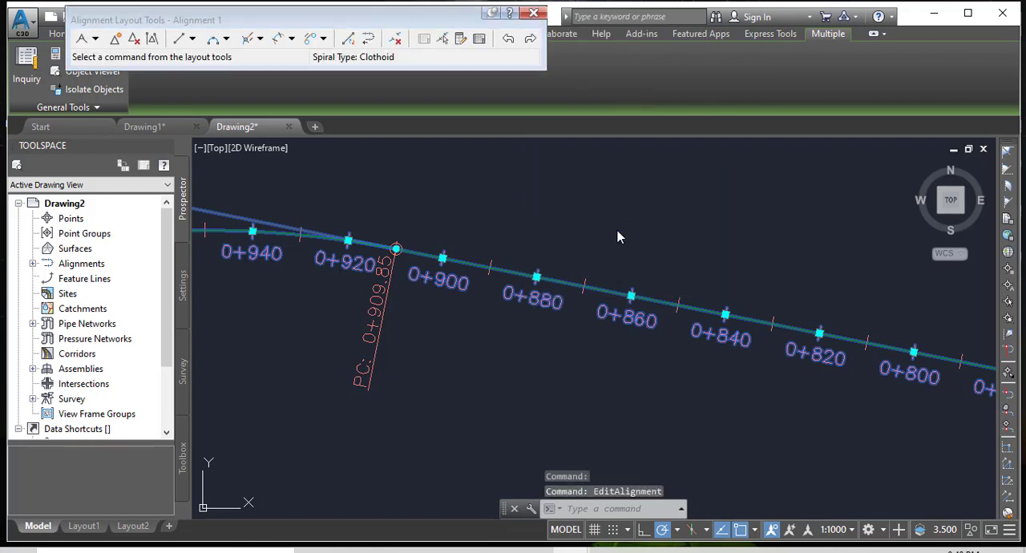
left_click(478, 39)
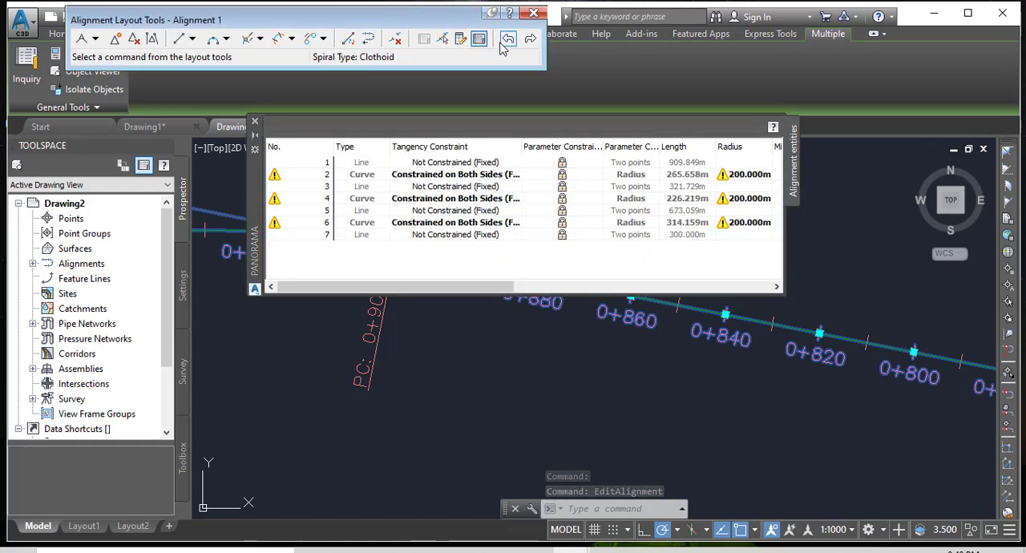
left_click(777, 288)
left_click(776, 288)
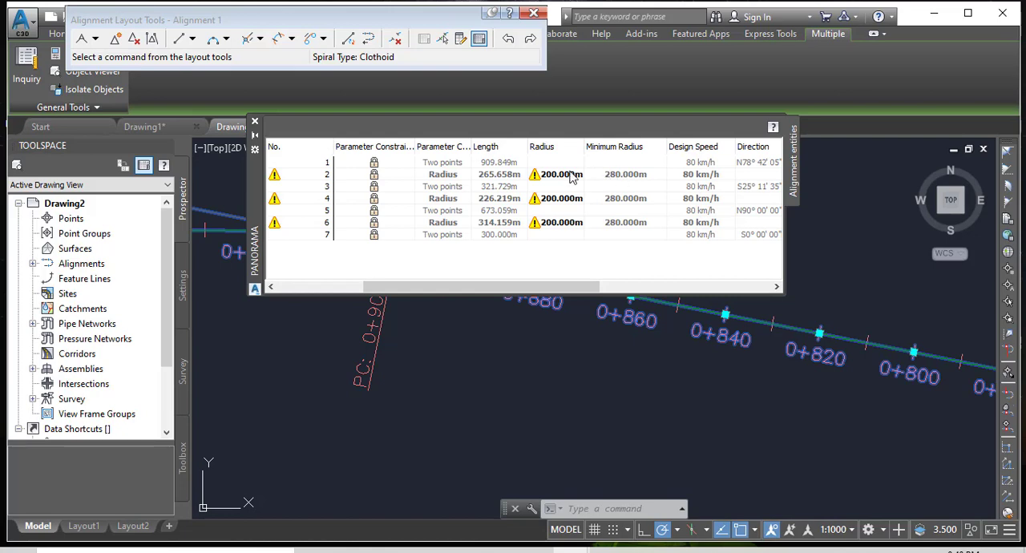
Set the radius of the first curve, entity 2, to 500 m.
left_click(538, 178)
left_click(550, 178)
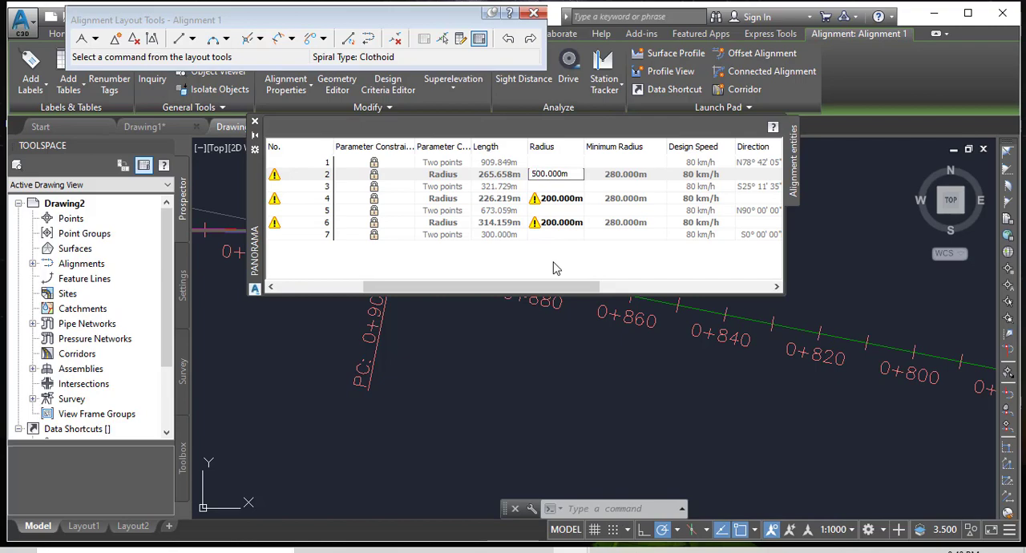
key("Return")
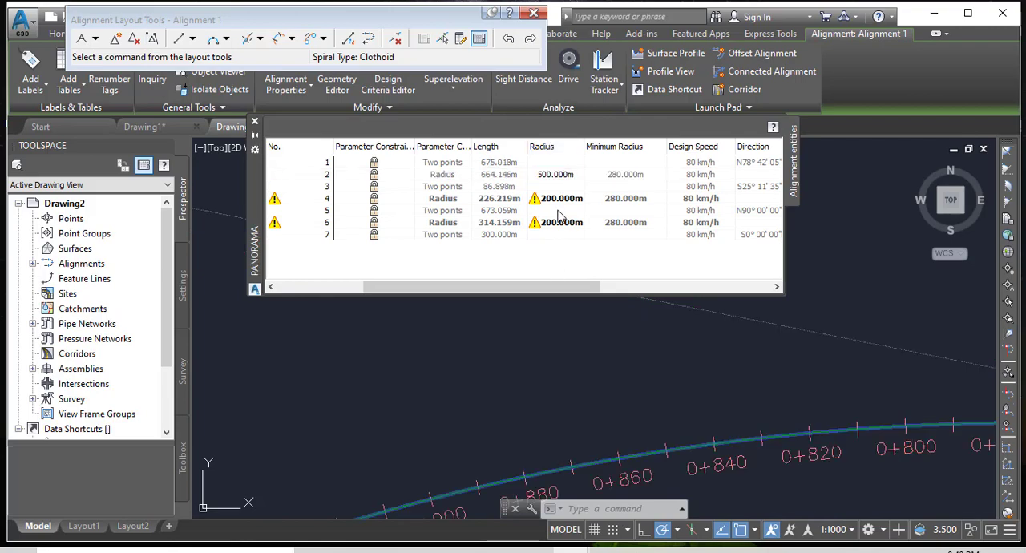
Try to set the radius of the middle curve, entity 4, to 500 m.
left_click(551, 202)
left_click(546, 205)
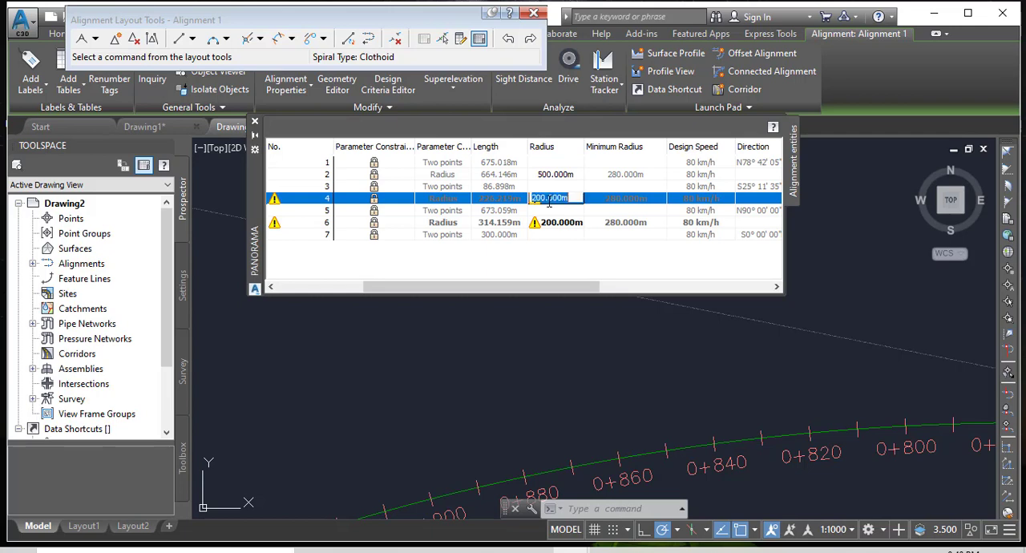
left_click(533, 198)
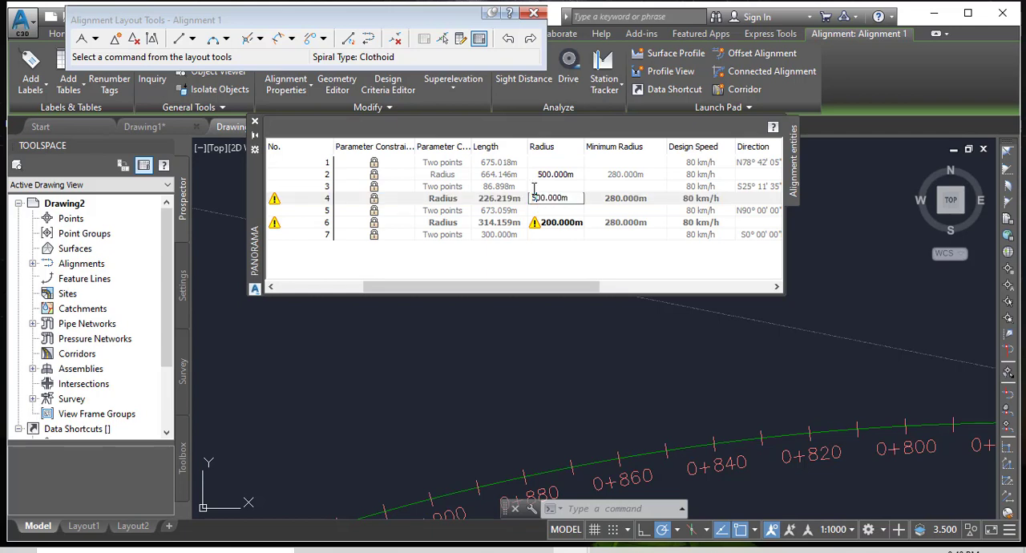
key("Return")
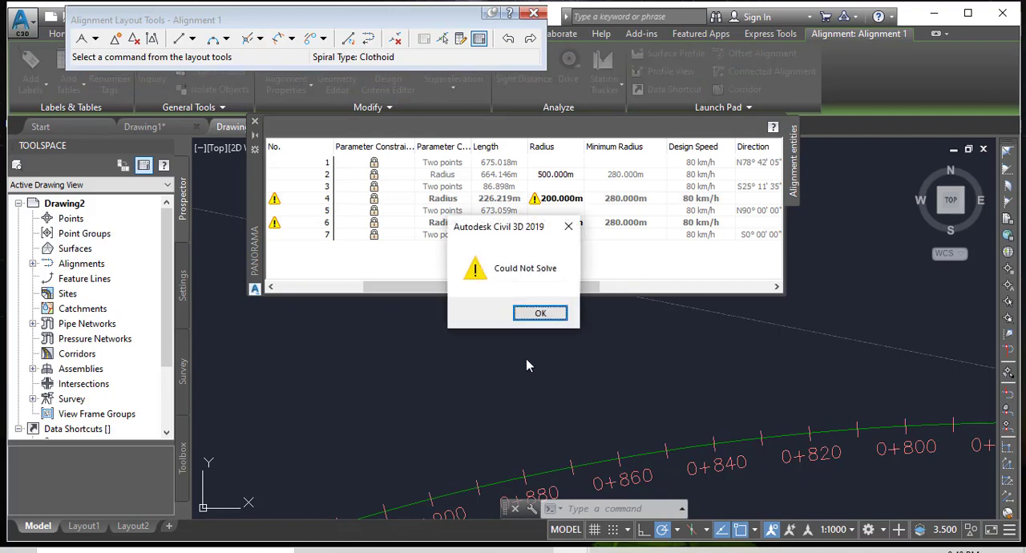
left_click(542, 314)
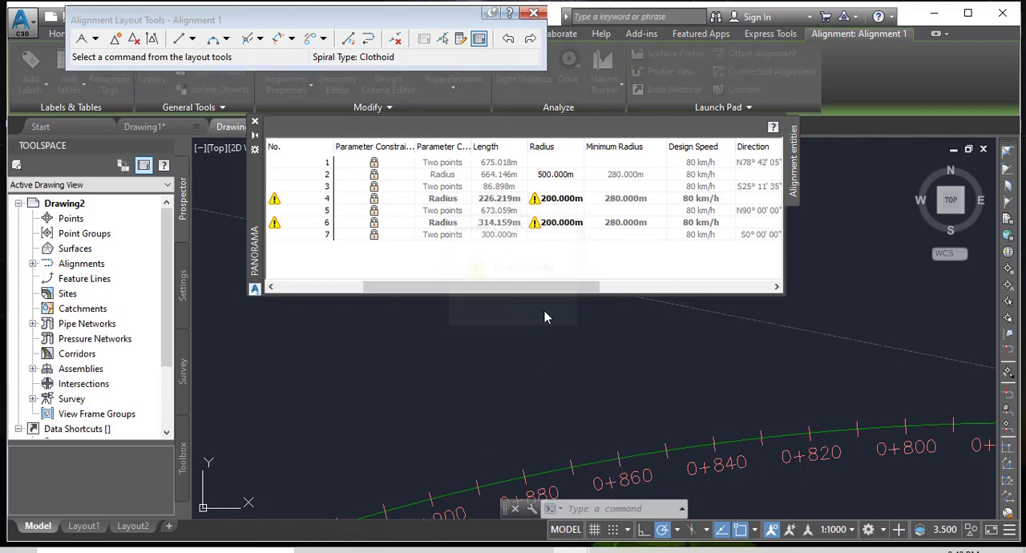
Set the radius of the last curve, entity 6, to 400 m.
left_click(546, 227)
left_click(548, 231)
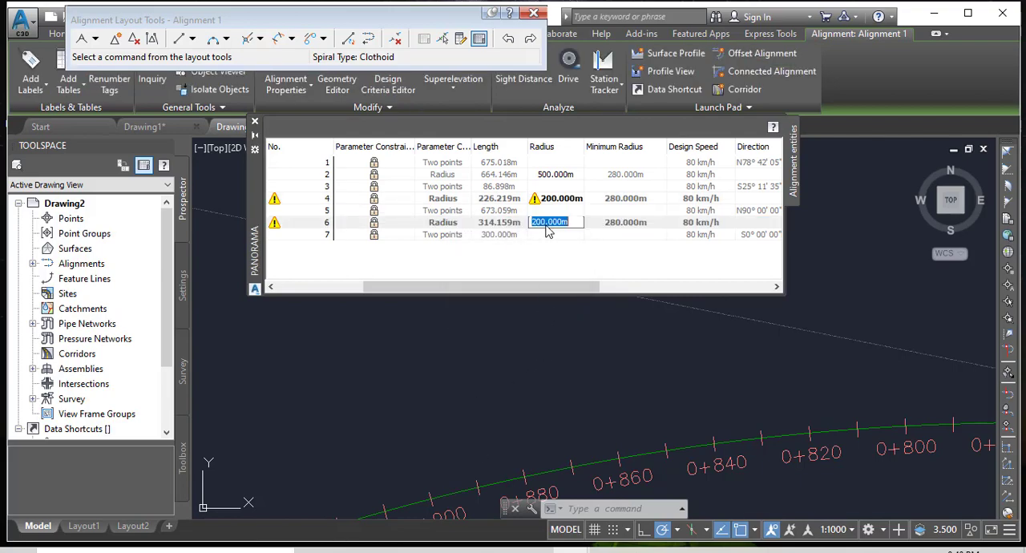
left_click(531, 223)
key("Return")
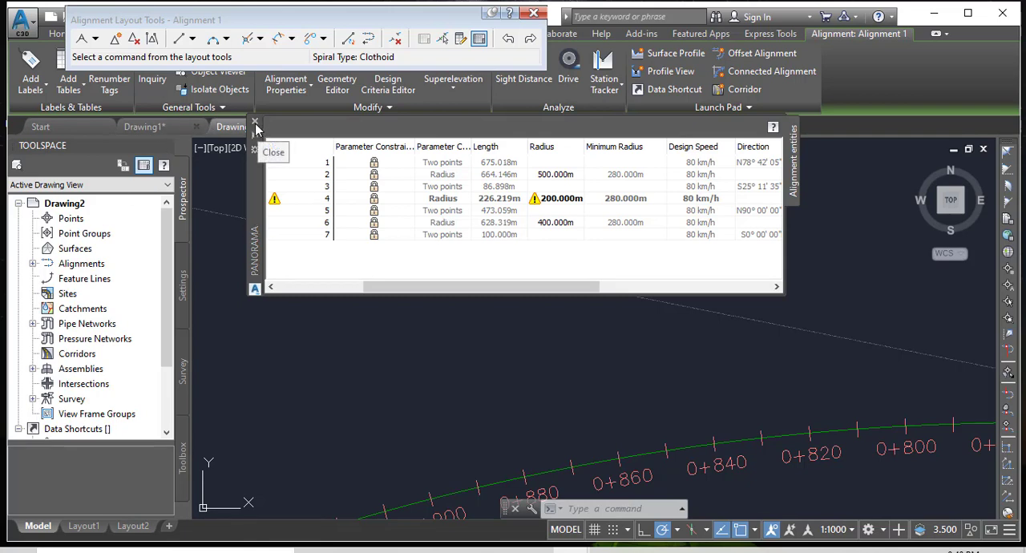
Set the radius of the middle curve, entity 4, to 300 m.
left_click(550, 202)
left_click(538, 202)
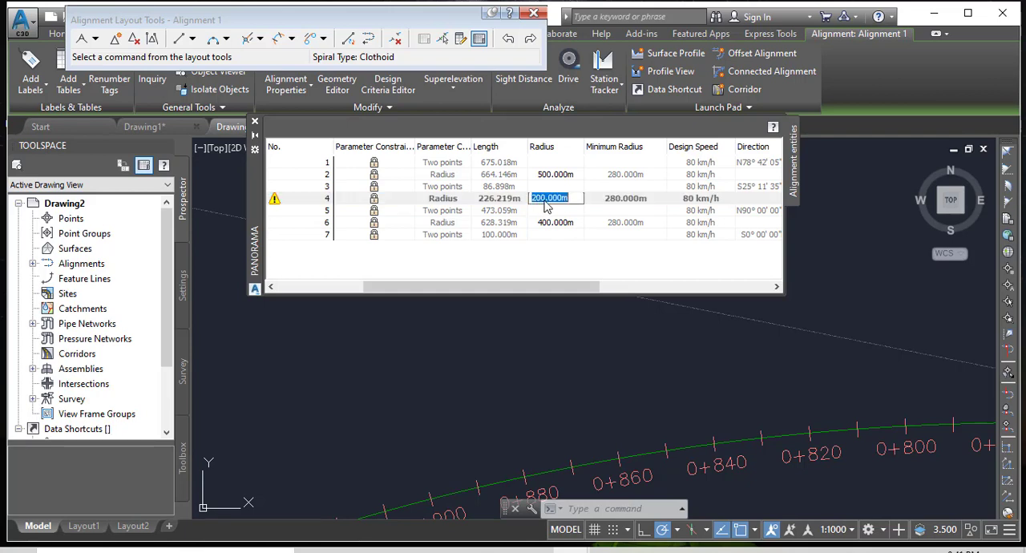
left_click_drag(544, 200, 514, 197)
type("3")
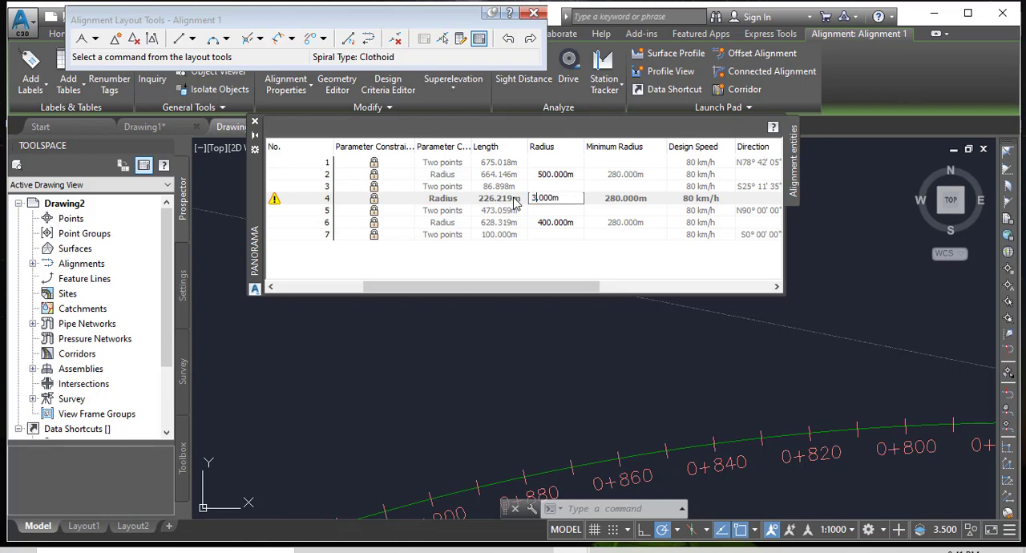
type("00")
key("Return")
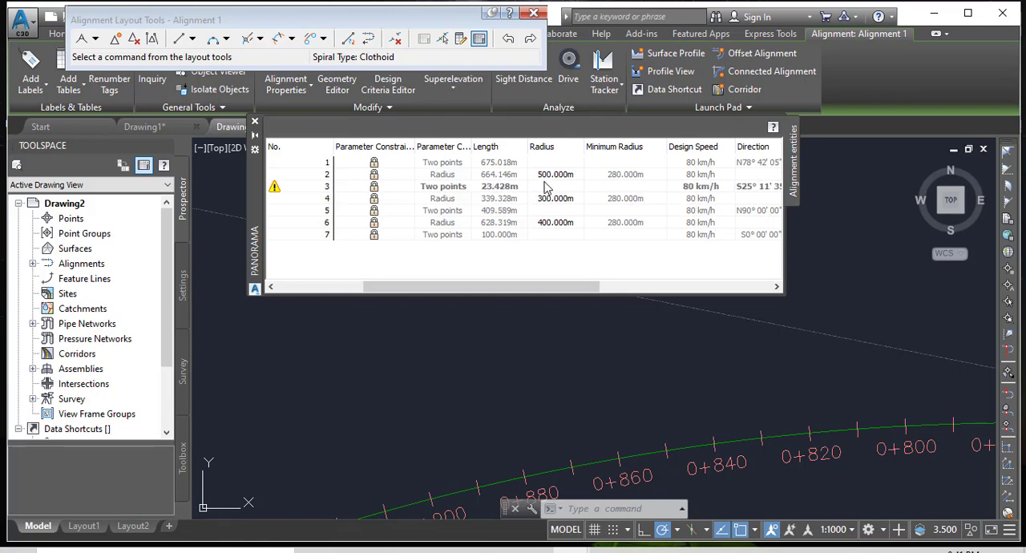
Close the alignment entities table and inspect the reshaped curves for remaining warning symbols.
left_click(255, 125)
scroll(586, 260, "down", 8)
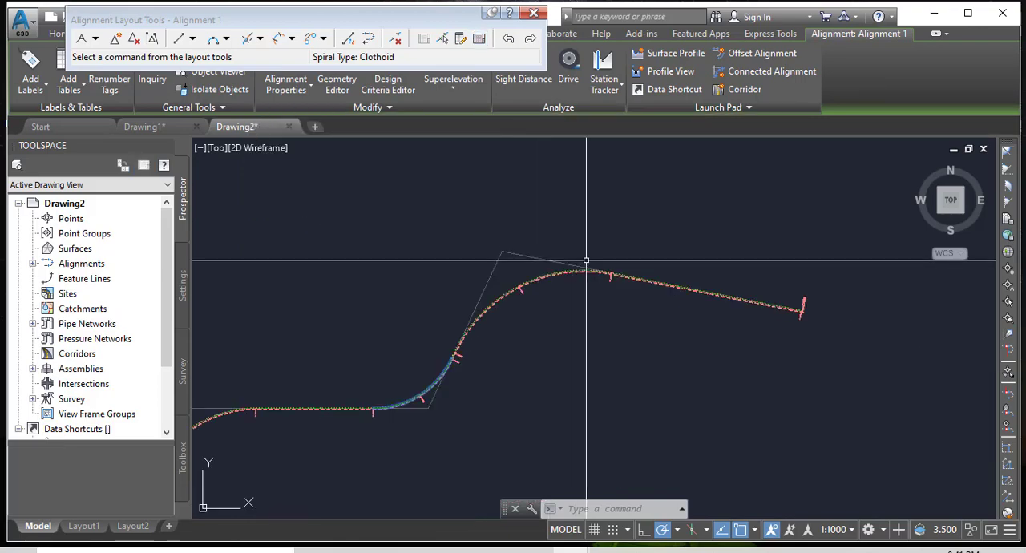
scroll(486, 417, "up", 6)
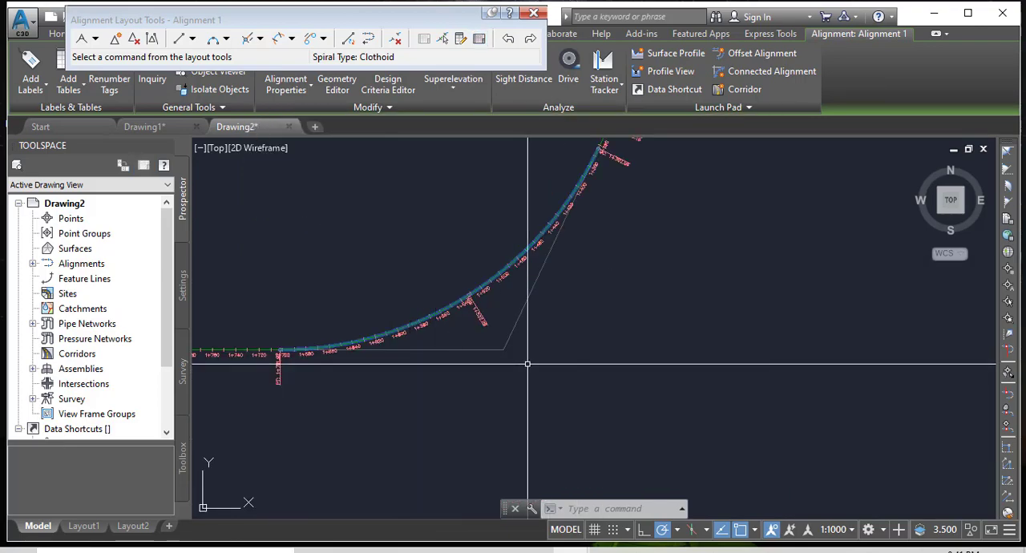
Inspect the reshaped curves and the station labels along the alignment, up to its starting station.
key("Escape")
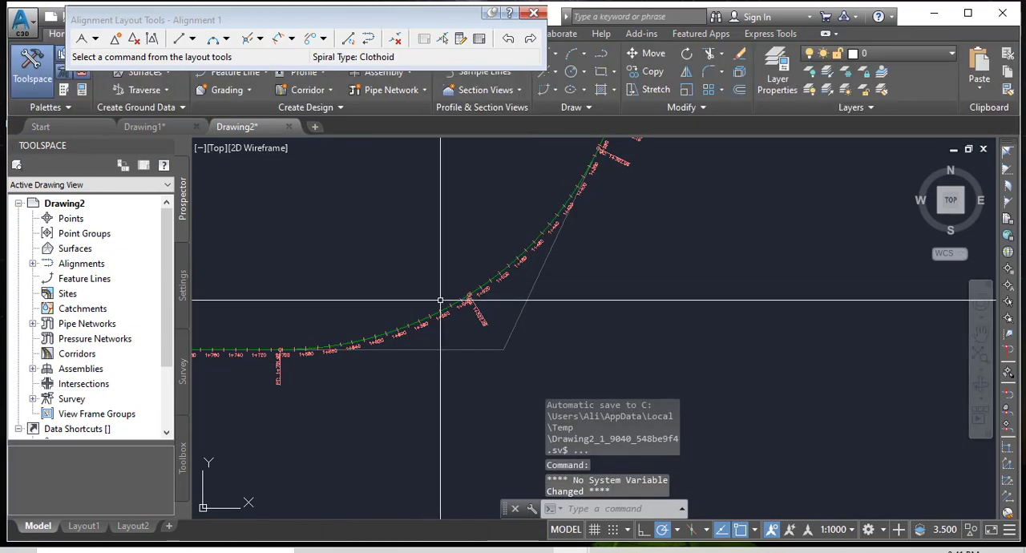
scroll(457, 218, "up", 3)
scroll(526, 305, "down", 8)
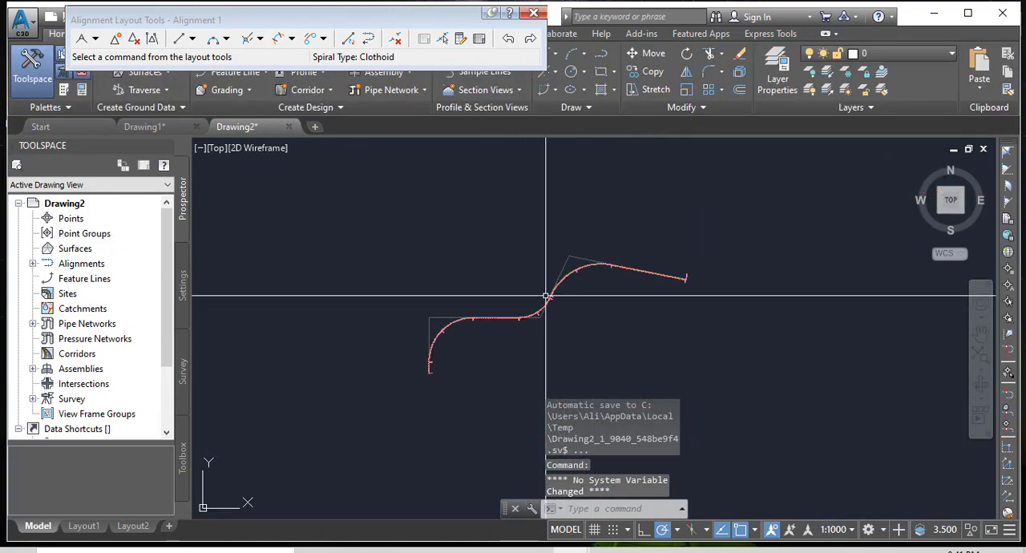
scroll(433, 346, "up", 6)
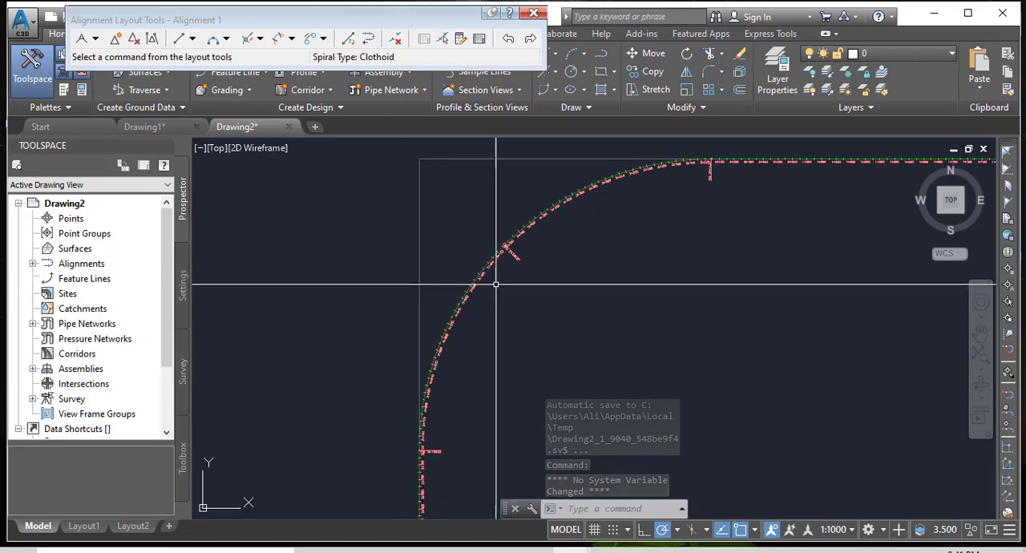
scroll(496, 285, "down", 5)
scroll(588, 286, "up", 7)
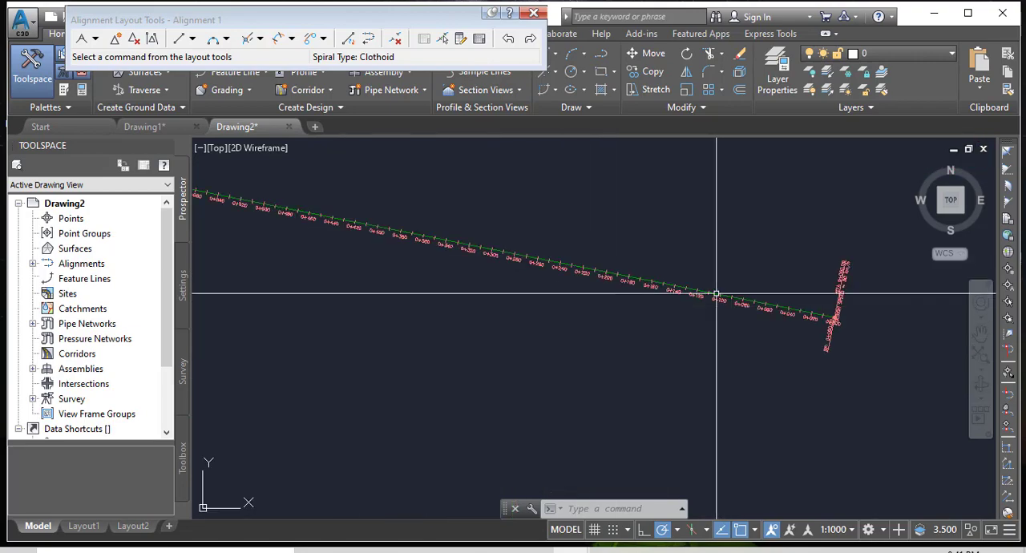
scroll(716, 295, "up", 5)
middle_click_drag(827, 344, 366, 201)
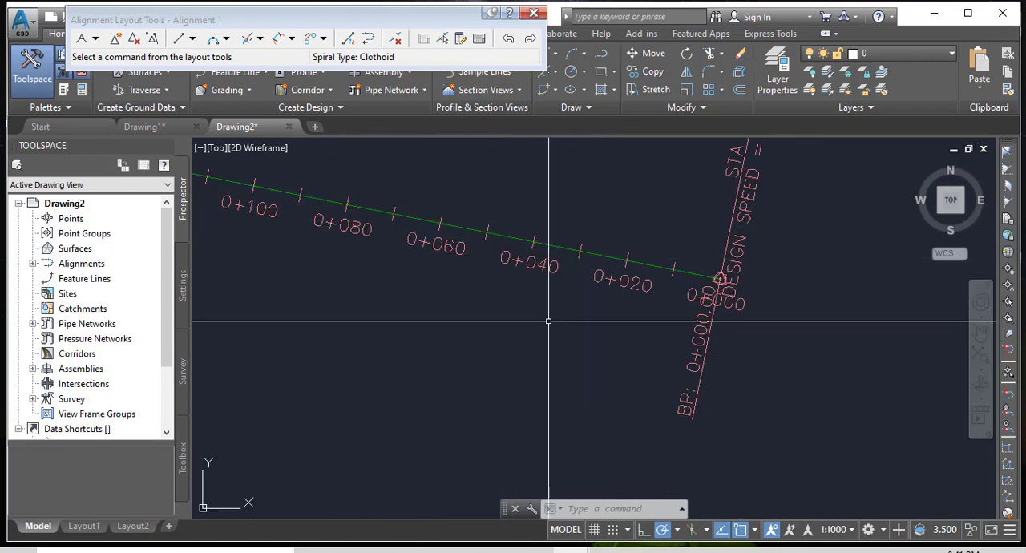
scroll(531, 289, "up", 2)
key("Escape")
key("Escape")
key("Escape")
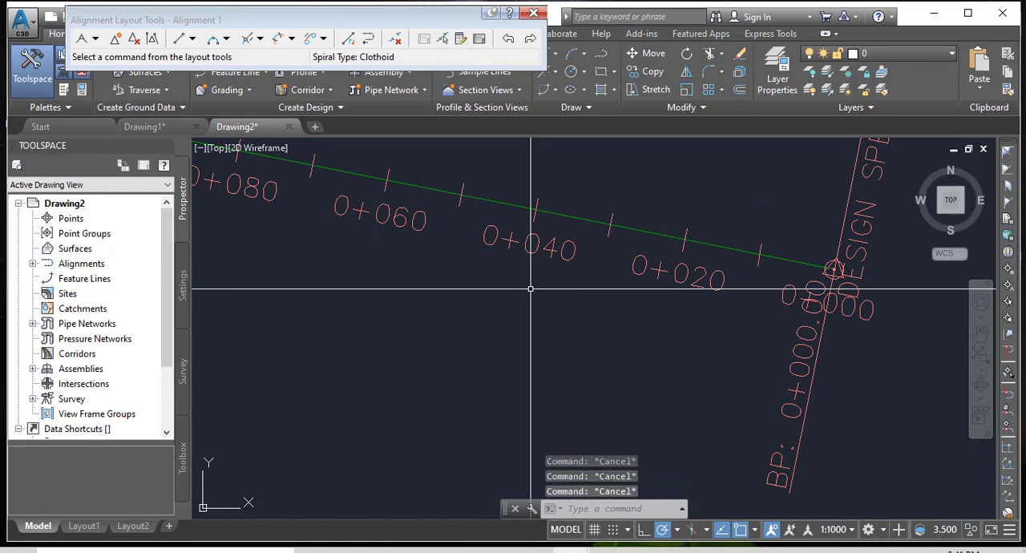
Edit the labels of Alignment 1 so that major stations have an increment of 100 m.
left_click(565, 200)
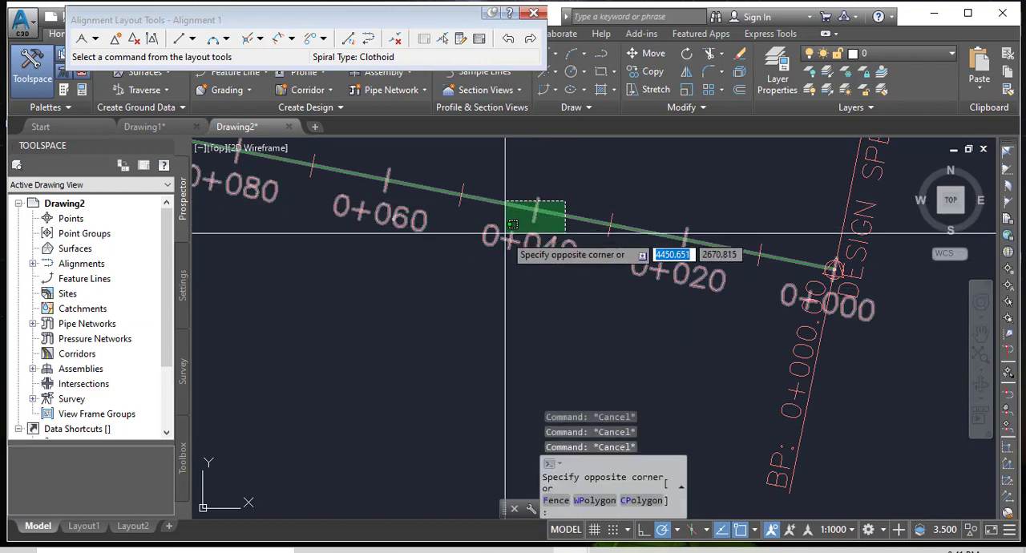
left_click(505, 233)
scroll(615, 275, "down", 3)
scroll(577, 240, "up", 3)
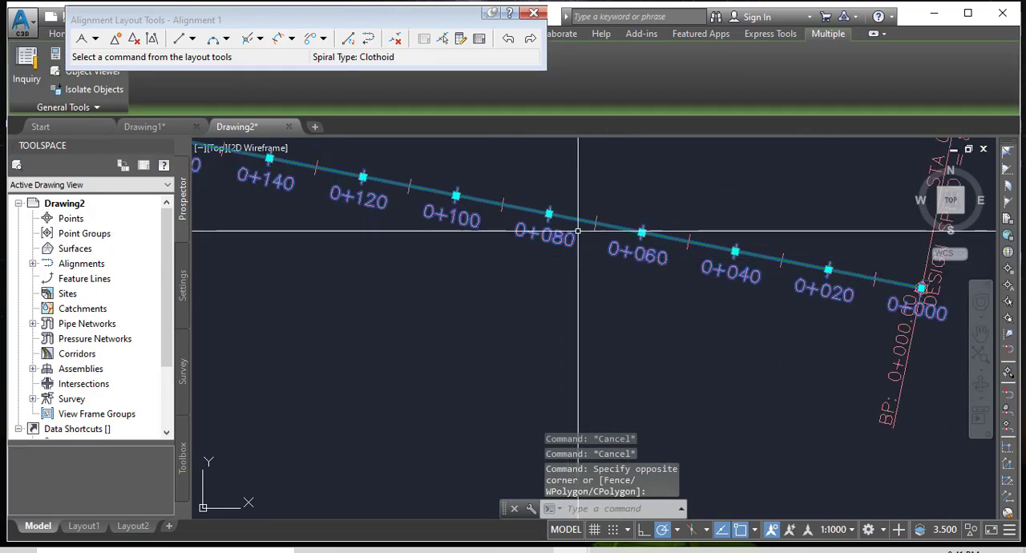
right_click(591, 233)
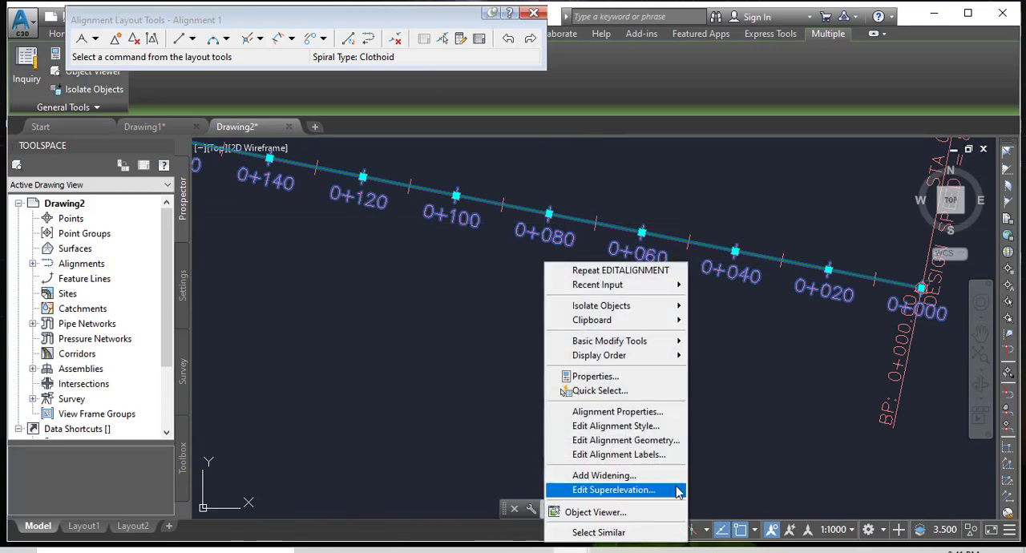
left_click(631, 454)
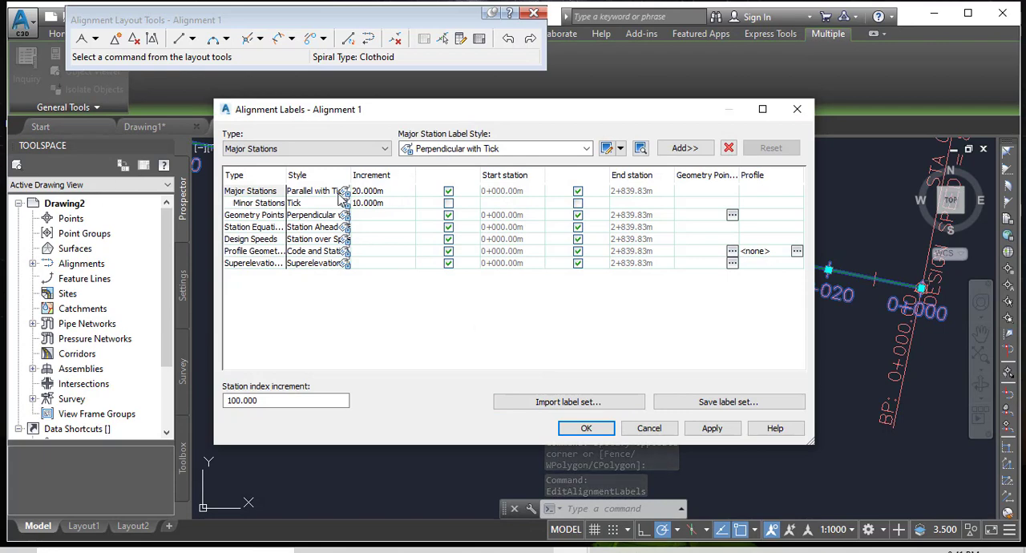
double_click(371, 192)
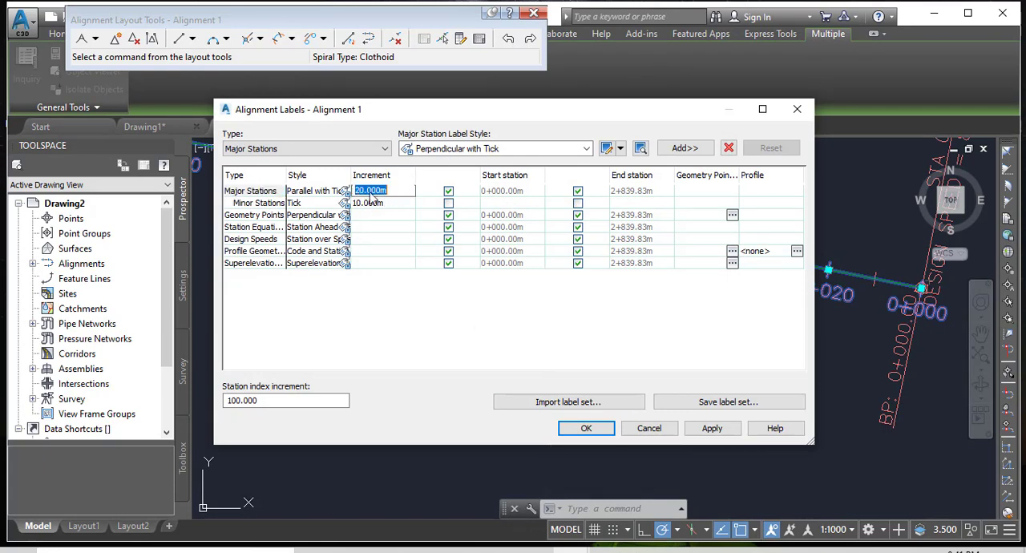
left_click_drag(365, 193, 354, 190)
type("10")
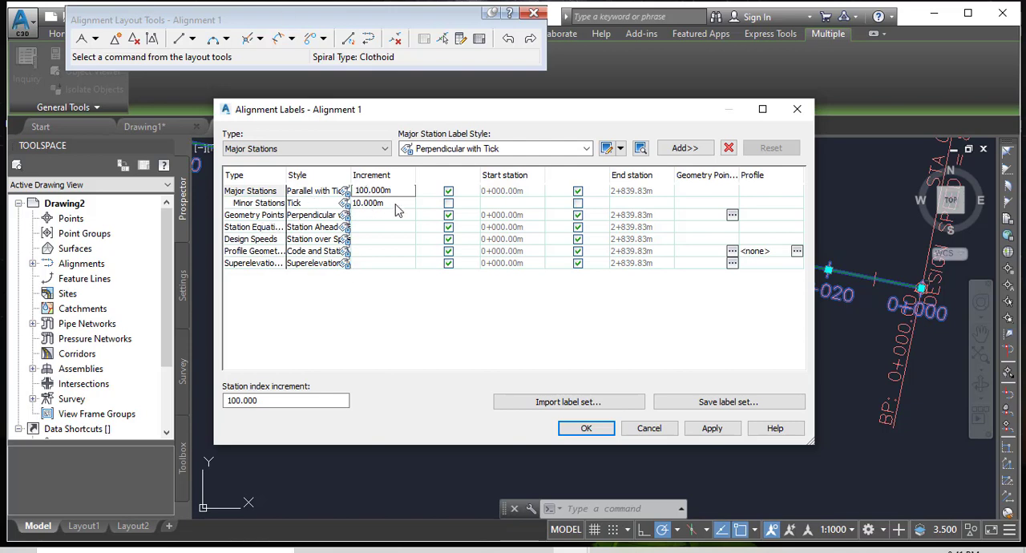
Set the minor station label increment to 25 m and apply the label changes to the alignment.
left_click(355, 207)
left_click(360, 207)
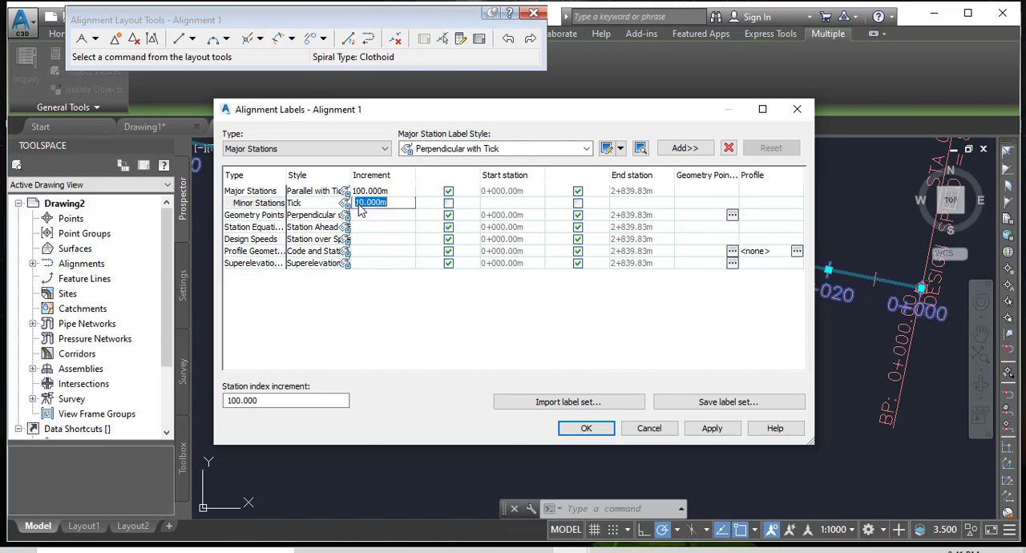
left_click_drag(362, 206, 354, 203)
left_click(713, 428)
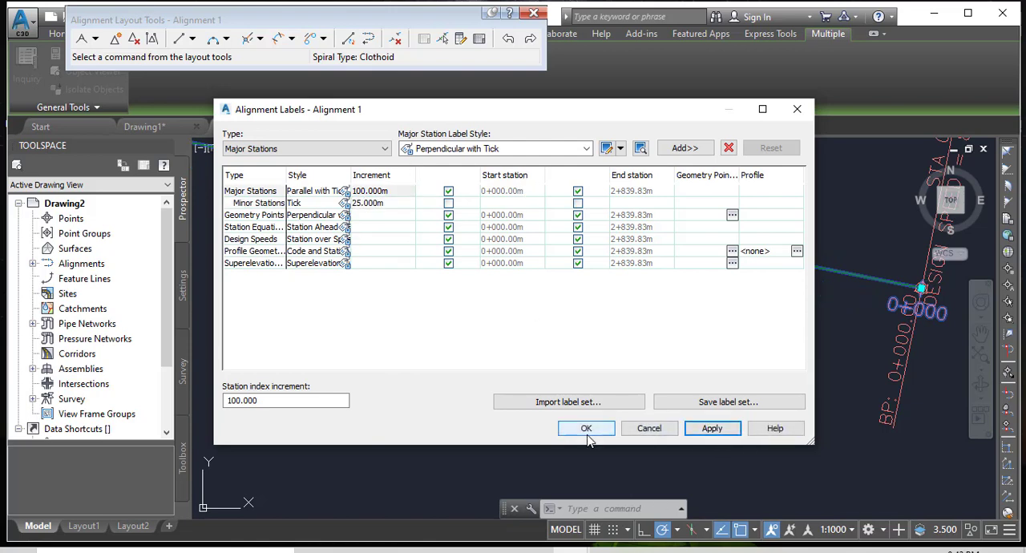
left_click(587, 429)
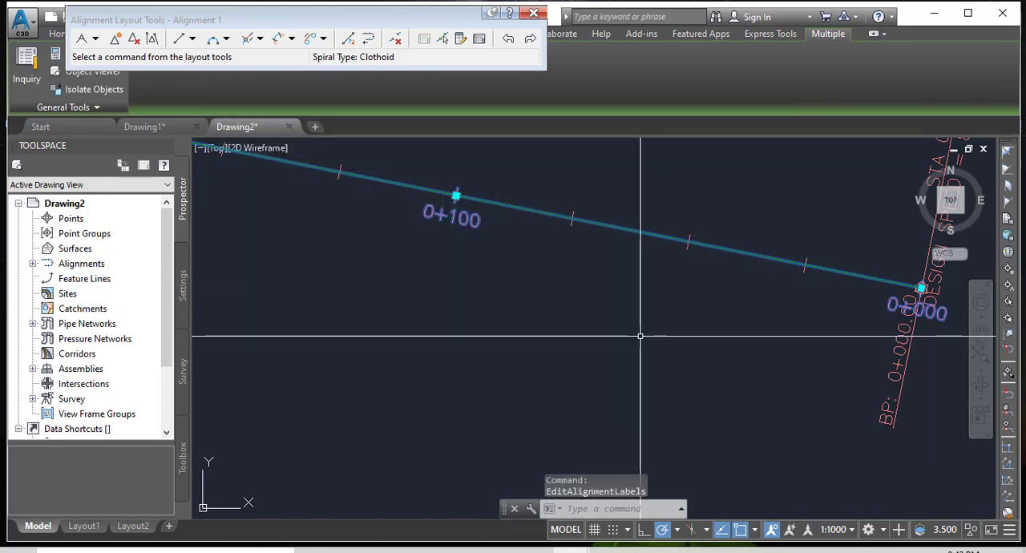
Deselect the labels and review the updated station labels and ticks along the whole alignment, tangents and curves included.
scroll(644, 330, "down", 4)
middle_click_drag(373, 275, 712, 319)
left_click(712, 320)
key("Escape")
scroll(502, 246, "up", 2)
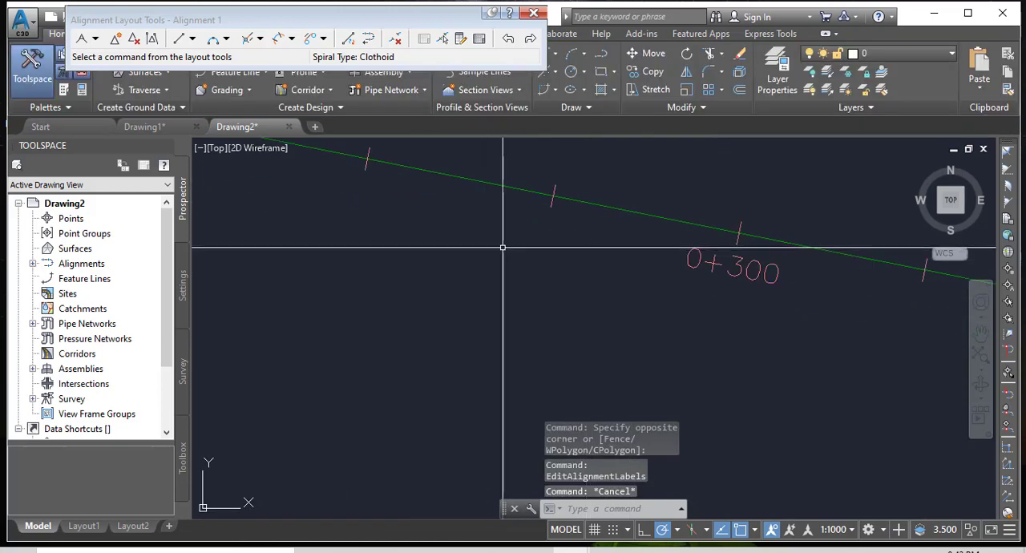
scroll(571, 329, "down", 3)
middle_click_drag(348, 284, 668, 307)
scroll(583, 268, "up", 10)
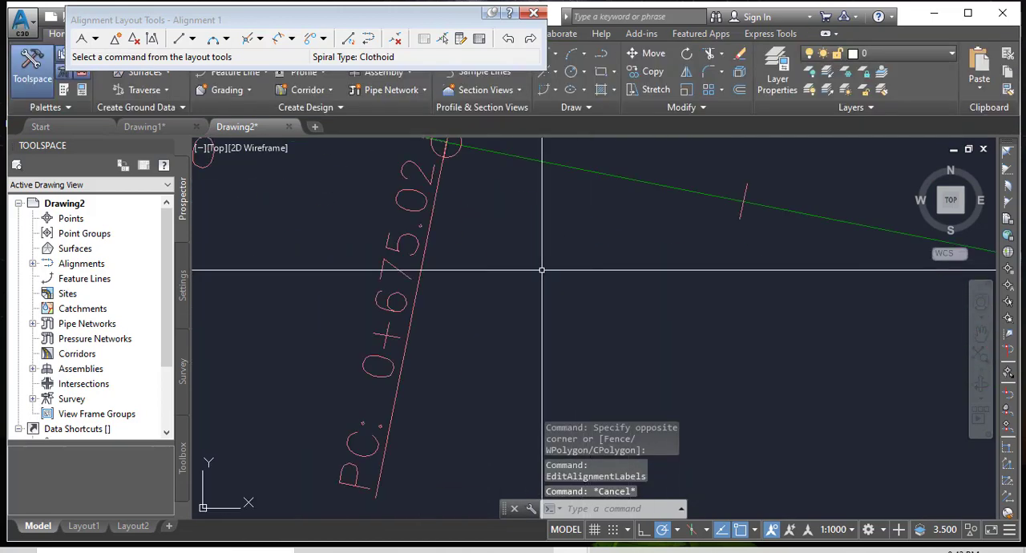
scroll(633, 256, "down", 4)
mouse_move(474, 291)
middle_mouse_down()
mouse_move(493, 305)
mouse_move(733, 291)
middle_mouse_up()
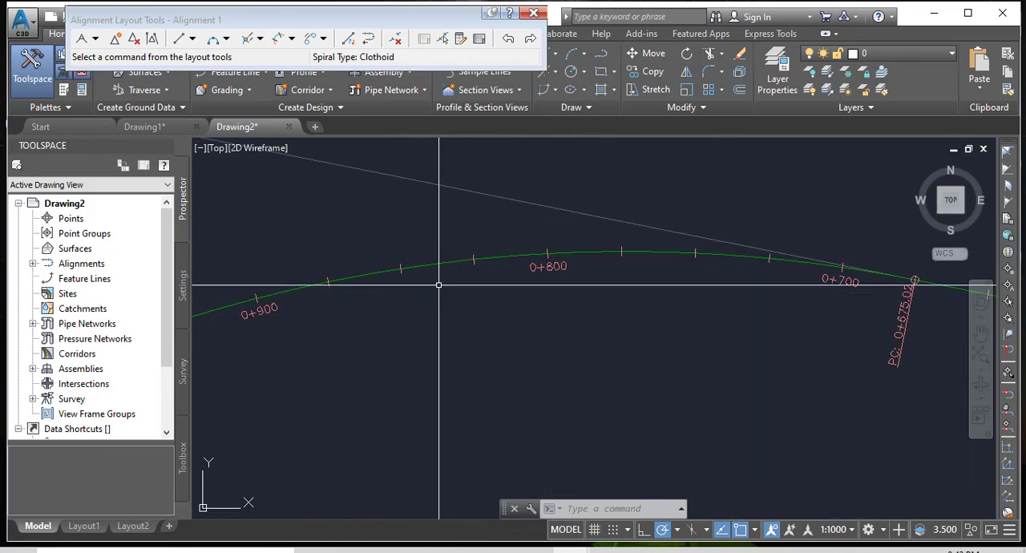
scroll(662, 194, "down", 2)
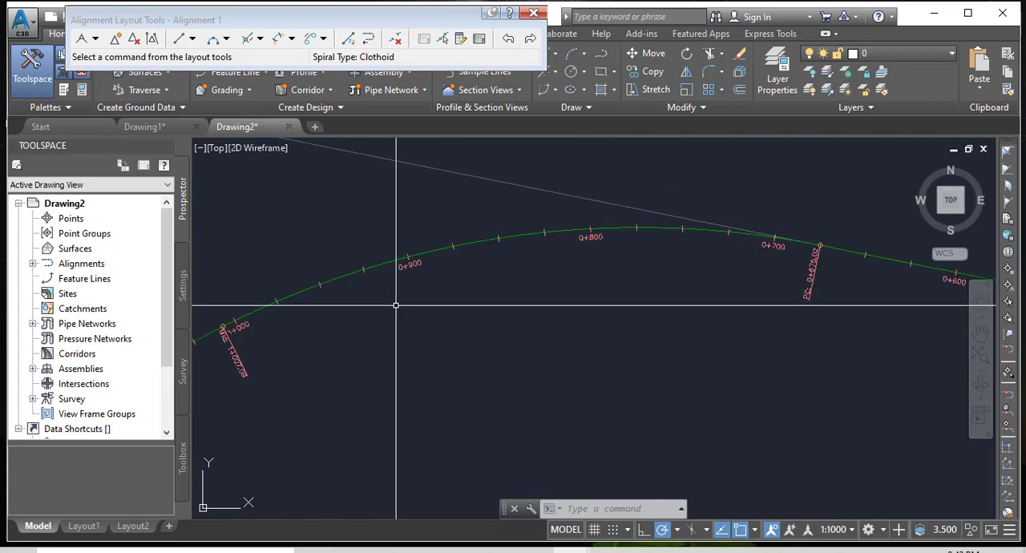
scroll(742, 200, "down", 4)
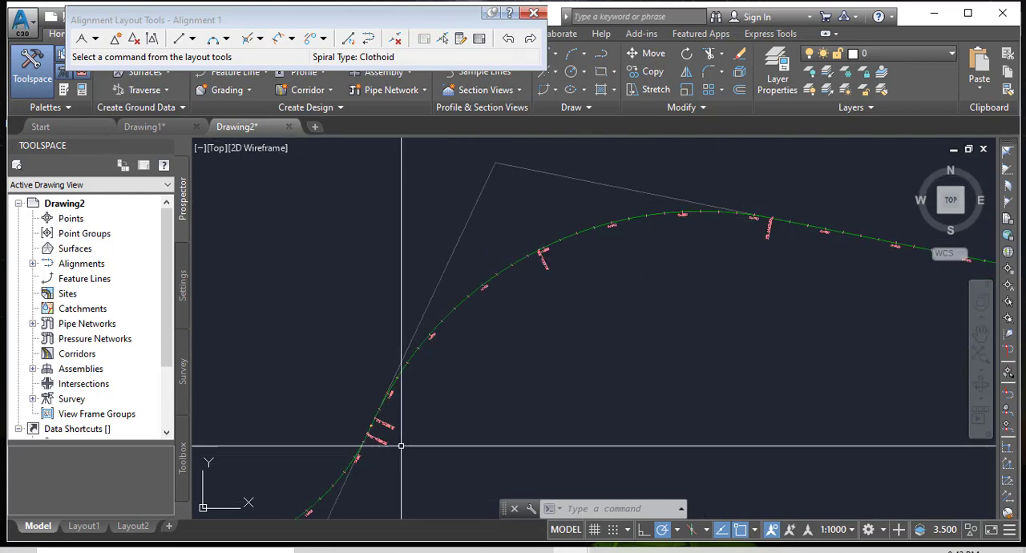
middle_click_drag(401, 444, 517, 339)
scroll(591, 266, "down", 4)
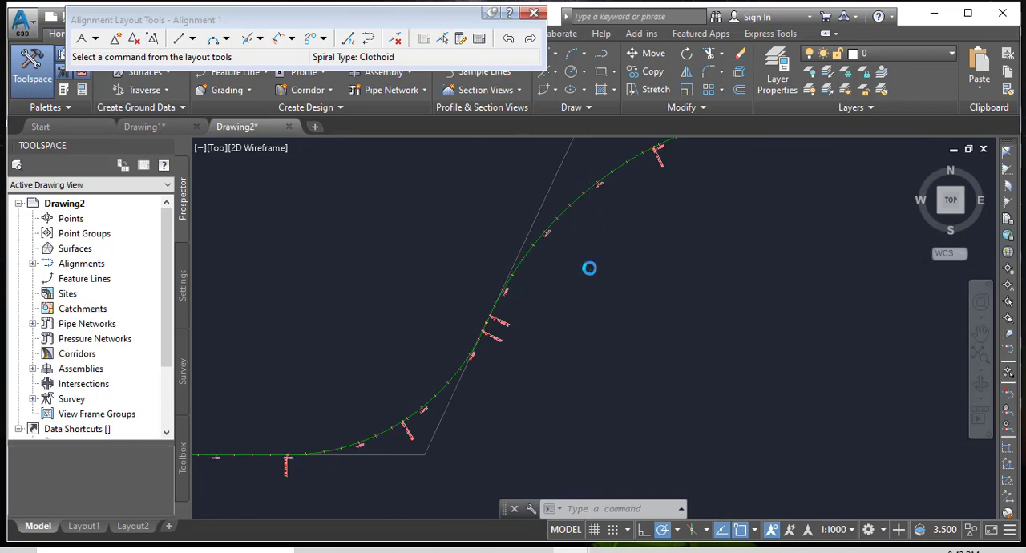
scroll(547, 283, "down", 2)
scroll(399, 343, "up", 3)
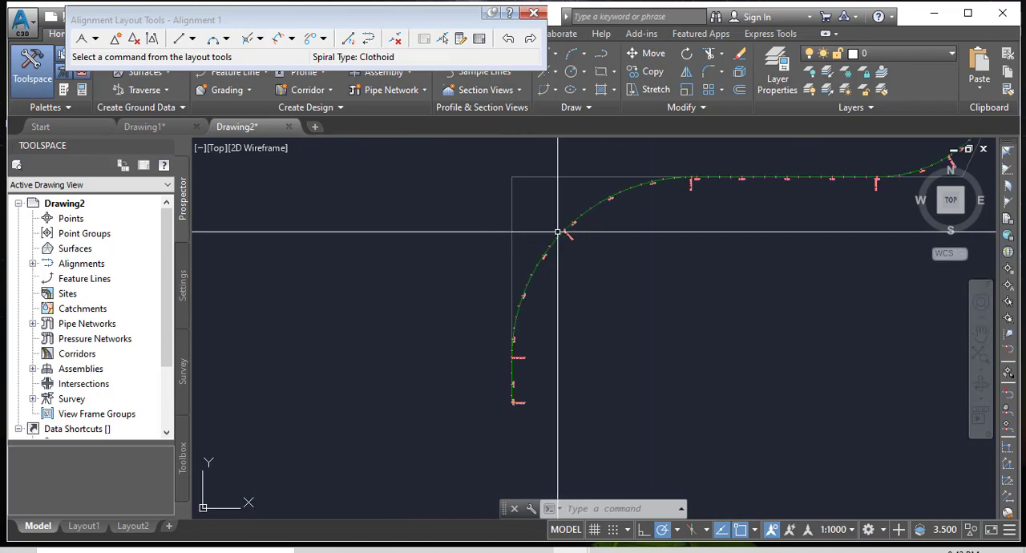
scroll(579, 202, "up", 4)
scroll(506, 431, "up", 2)
scroll(428, 280, "down", 6)
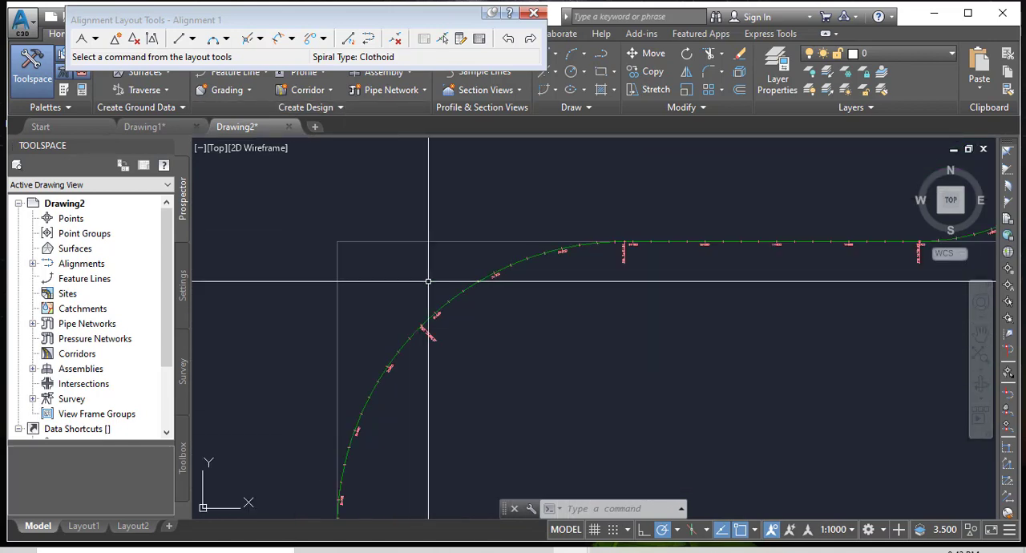
middle_click_drag(476, 311, 441, 353)
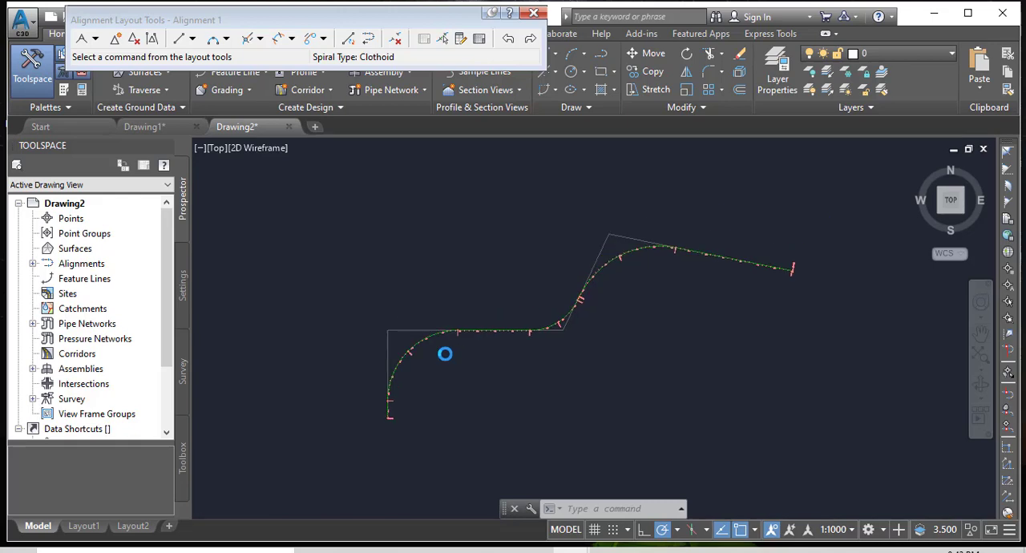
Close the alignment layout tools and leave the drawing with nothing selected.
left_click(534, 16)
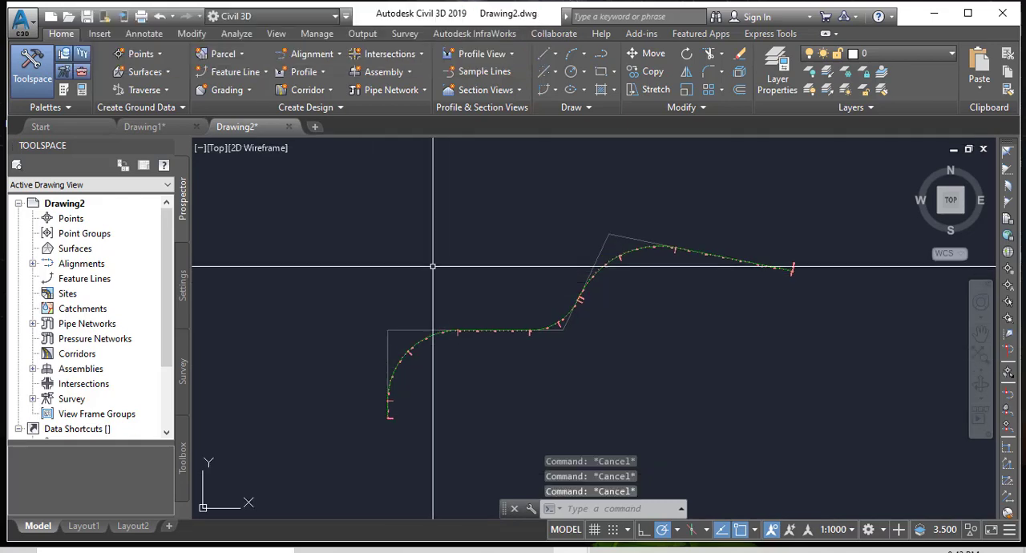
left_click(382, 272)
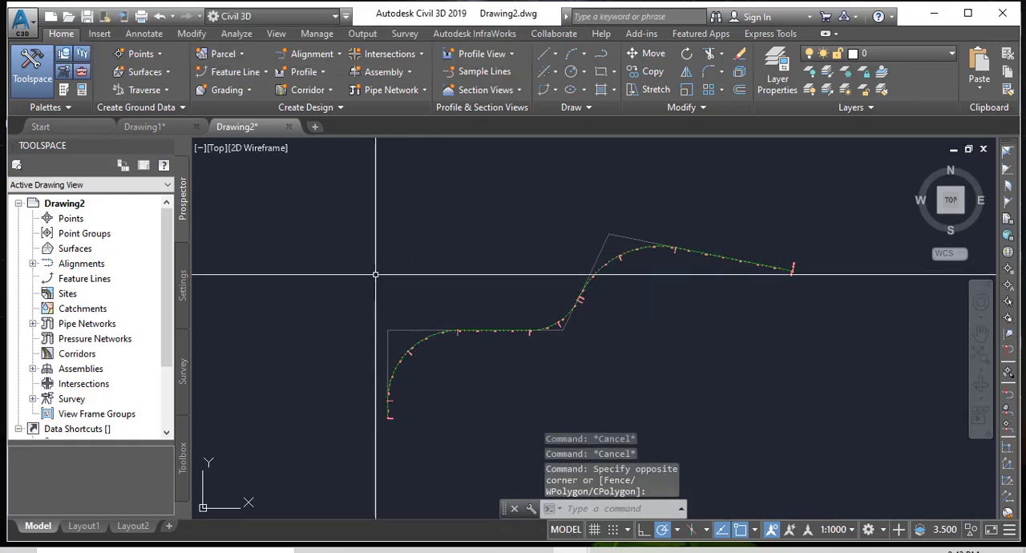
key("Escape")
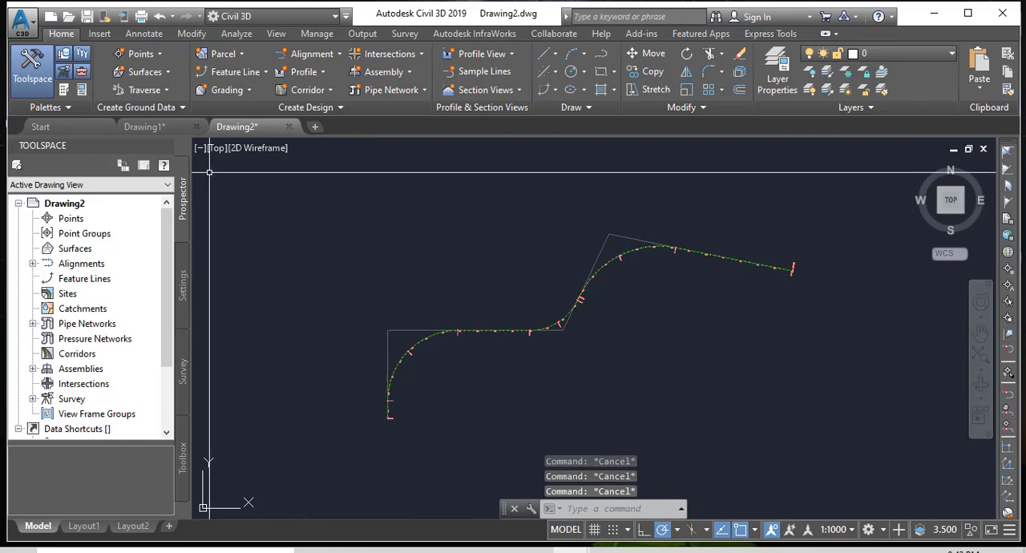
Switch to the Drawing1 drawing and look over the contours and elevations of its TIN surface.
left_click(153, 127)
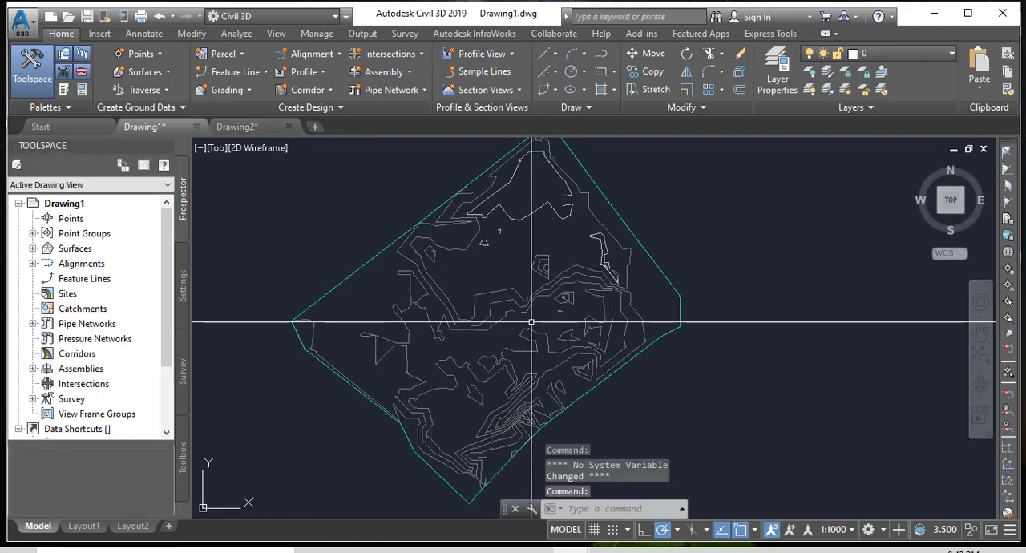
middle_click_drag(526, 314, 570, 293)
key("Escape")
key("Escape")
key("Escape")
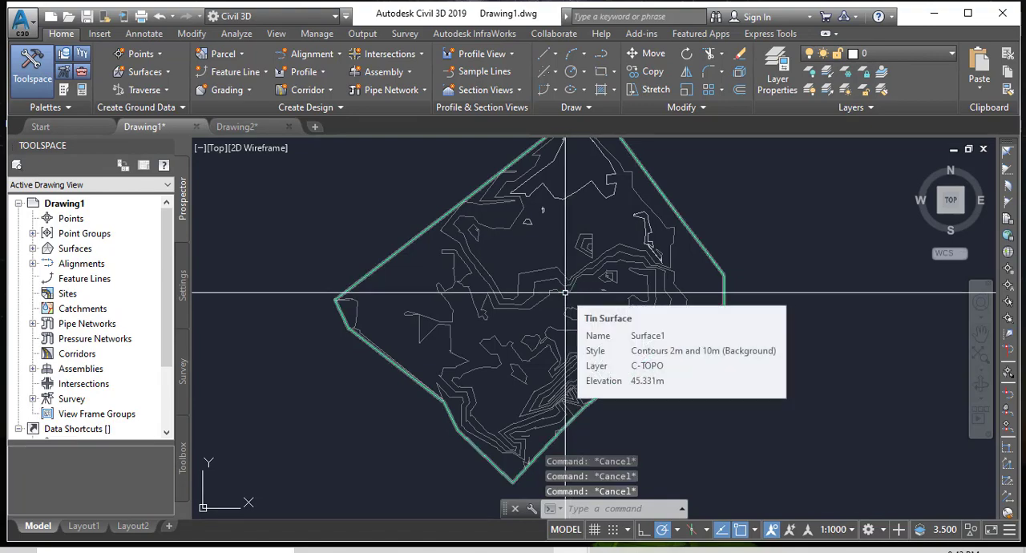
middle_click_drag(530, 242, 530, 257)
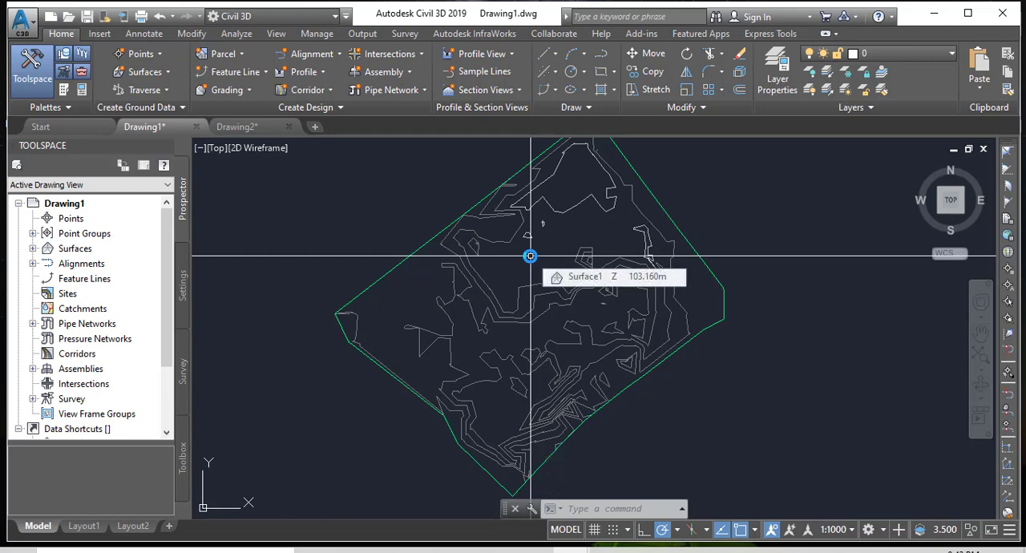
key("Escape")
key("Escape")
key("Escape")
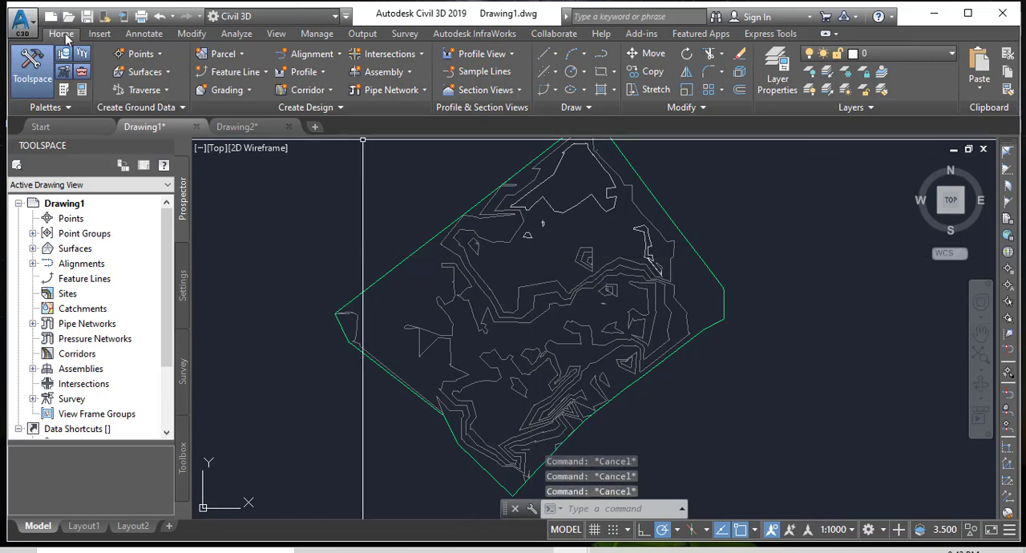
Start a new centerline alignment by layout in Drawing1 and name it Alignment2.
left_click(331, 55)
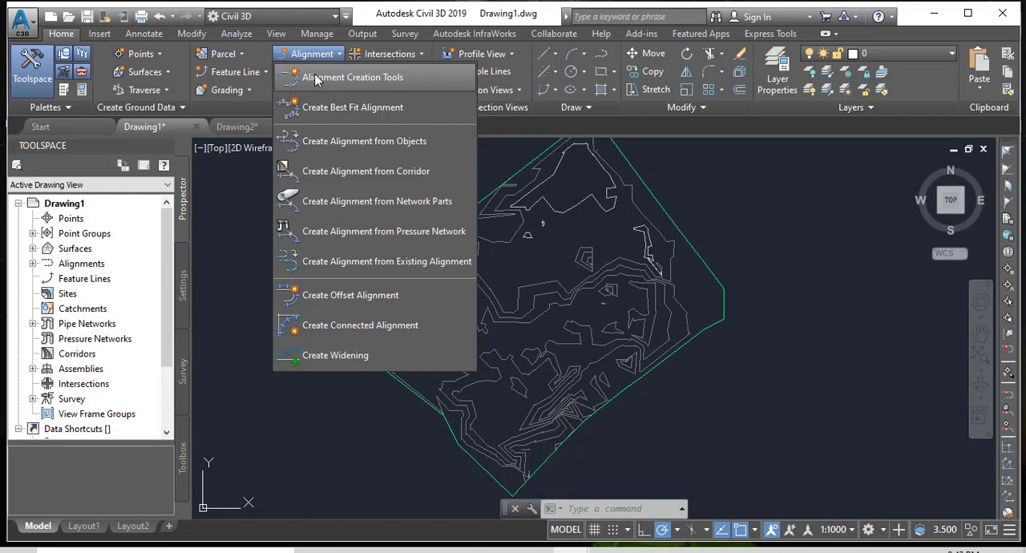
left_click(335, 85)
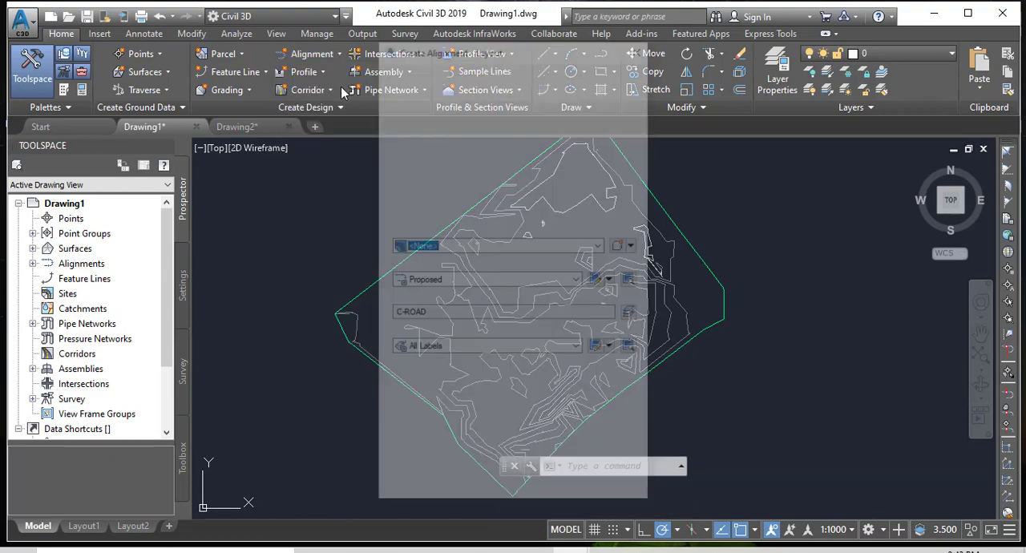
left_click_drag(539, 56, 345, 41)
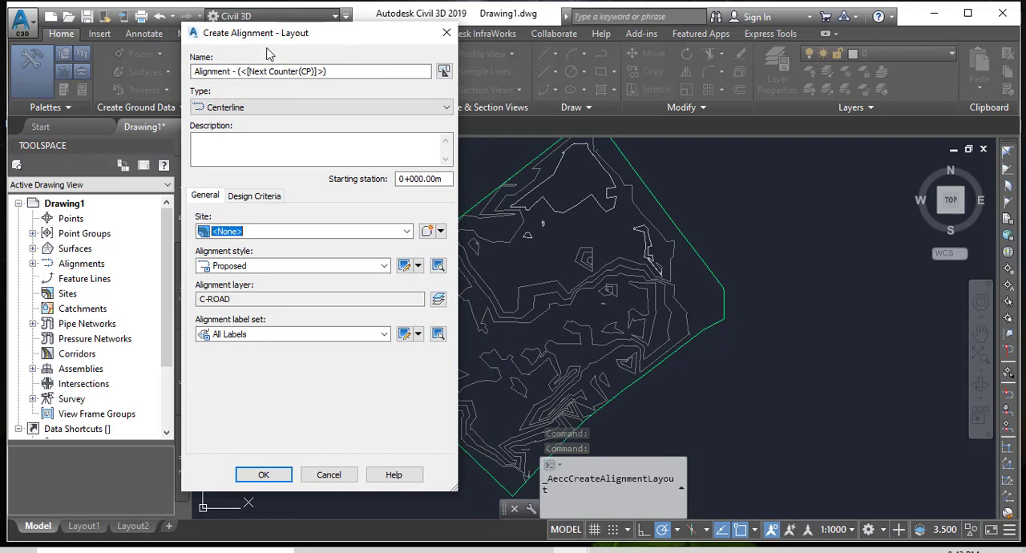
left_click(333, 71)
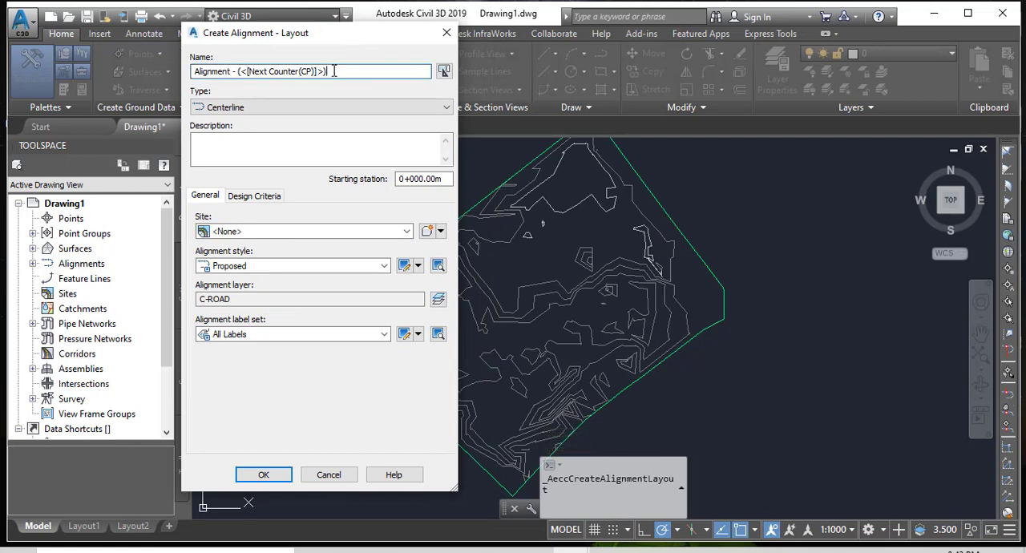
left_click_drag(333, 70, 228, 73)
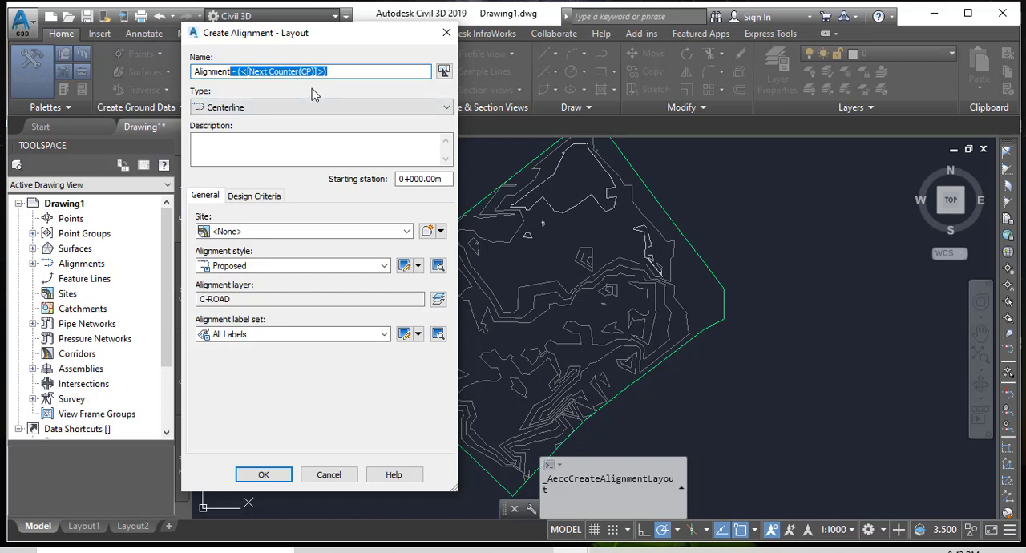
type("2")
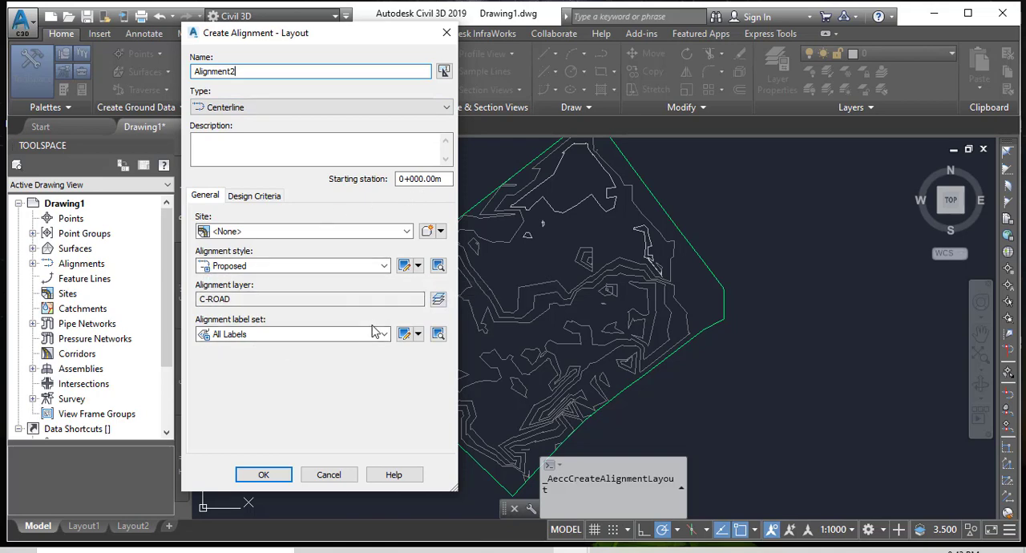
Set Alignment2's starting design speed to 80 km/h, enable criteria-based design with the AASHTO 2011 Metric eMax 4% table, and create it.
left_click(252, 196)
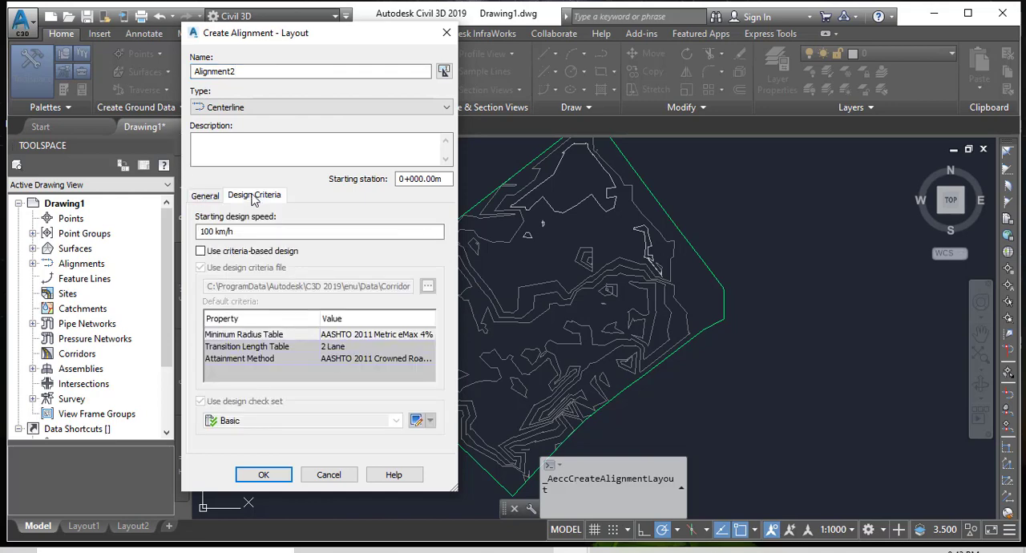
left_click_drag(208, 231, 195, 231)
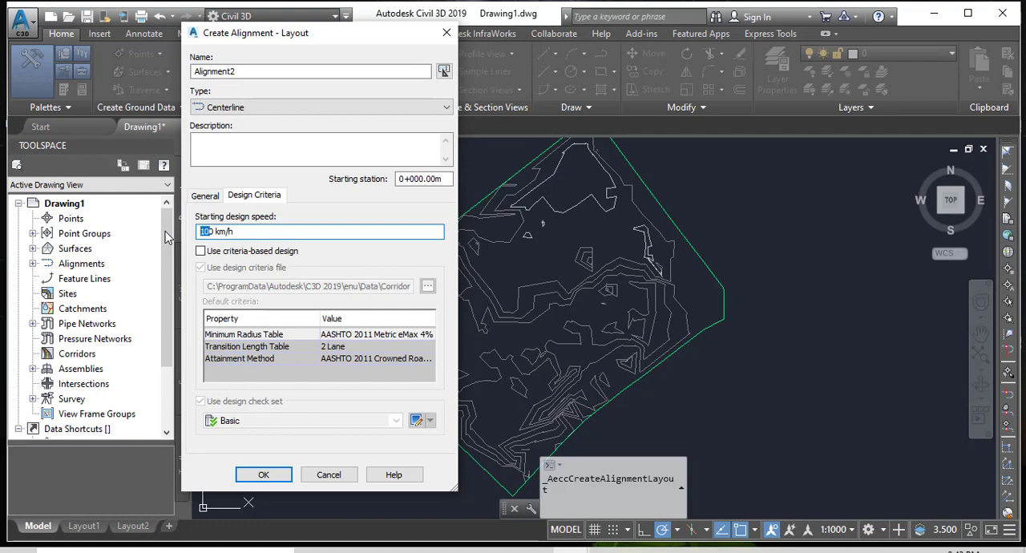
type("8")
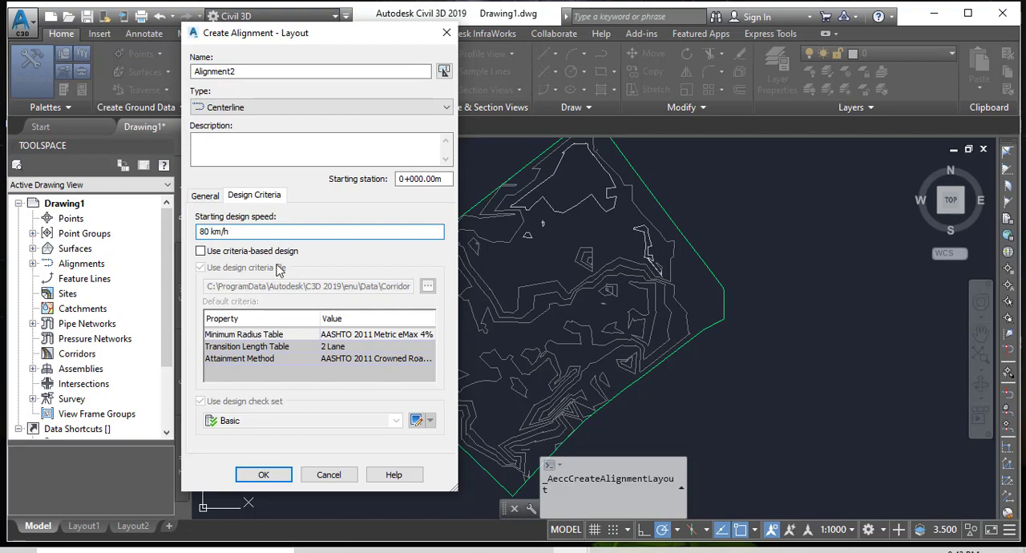
left_click(200, 251)
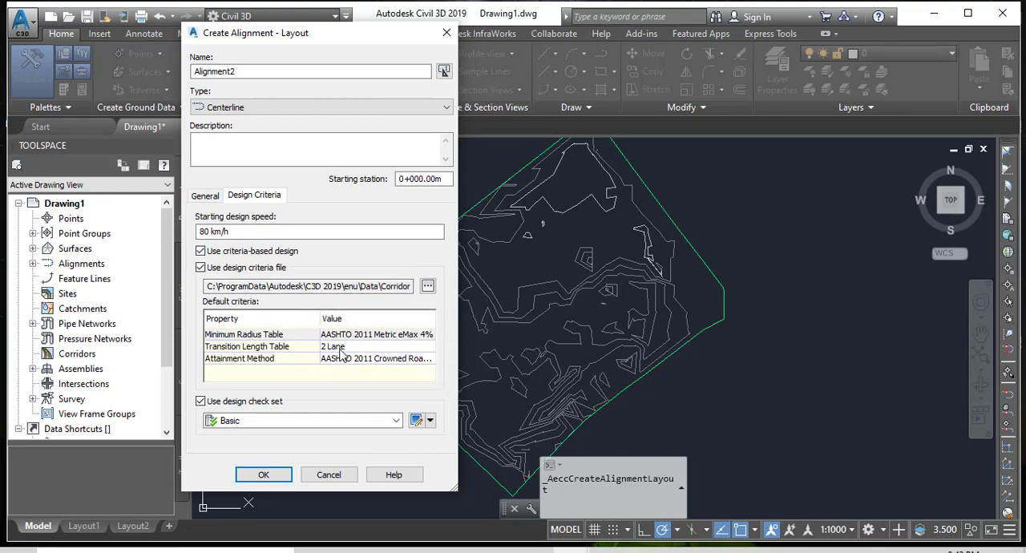
left_click(261, 475)
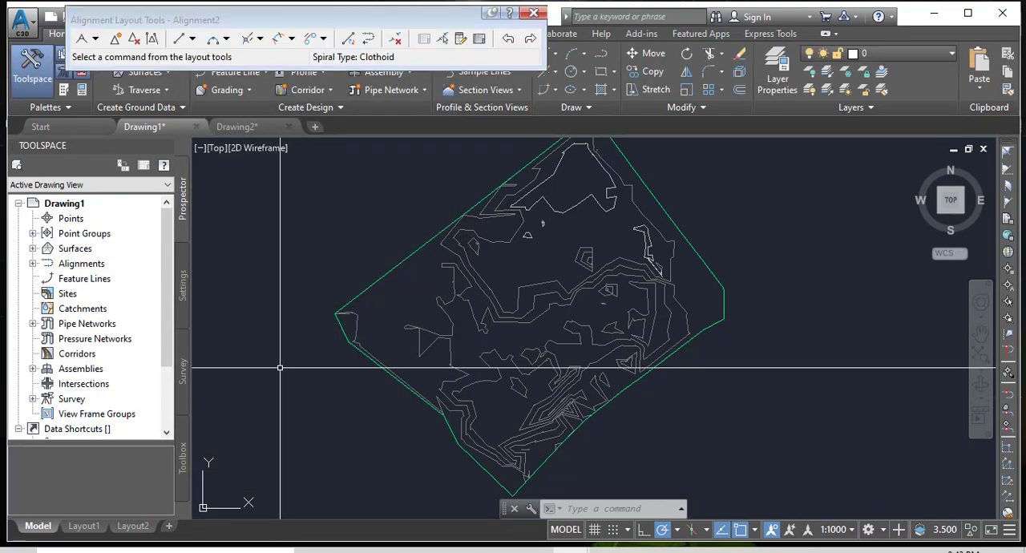
Using Tangent-Tangent (With curves), lay out the first tangent from the surface's northern corner southwest to the open area near its western side.
left_click(95, 39)
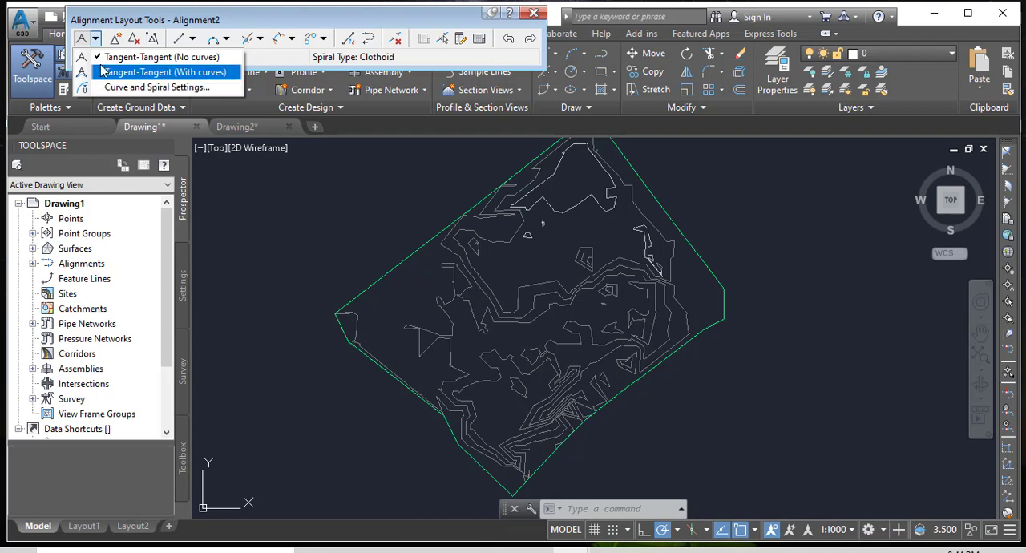
left_click(145, 72)
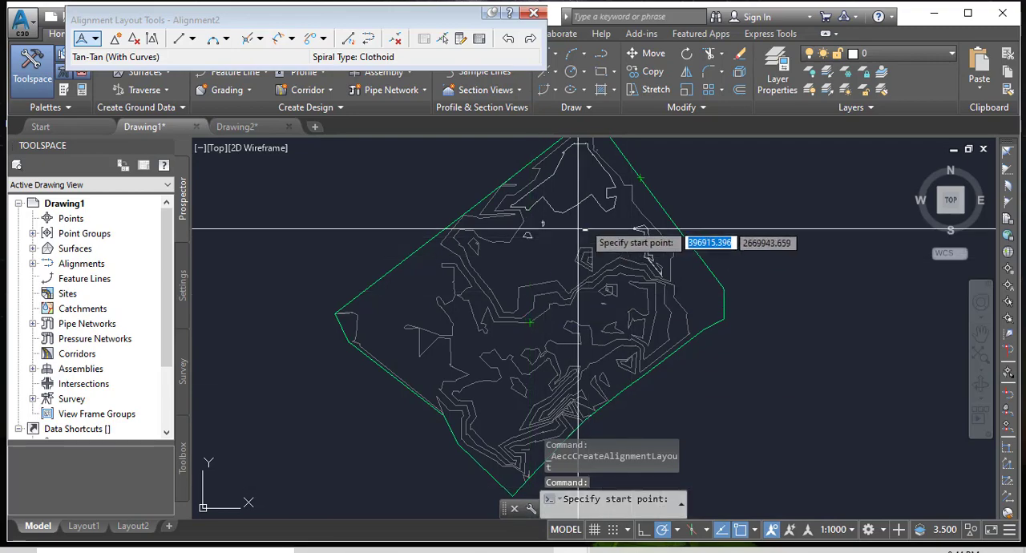
middle_click_drag(568, 198, 591, 239)
scroll(609, 240, "up", 5)
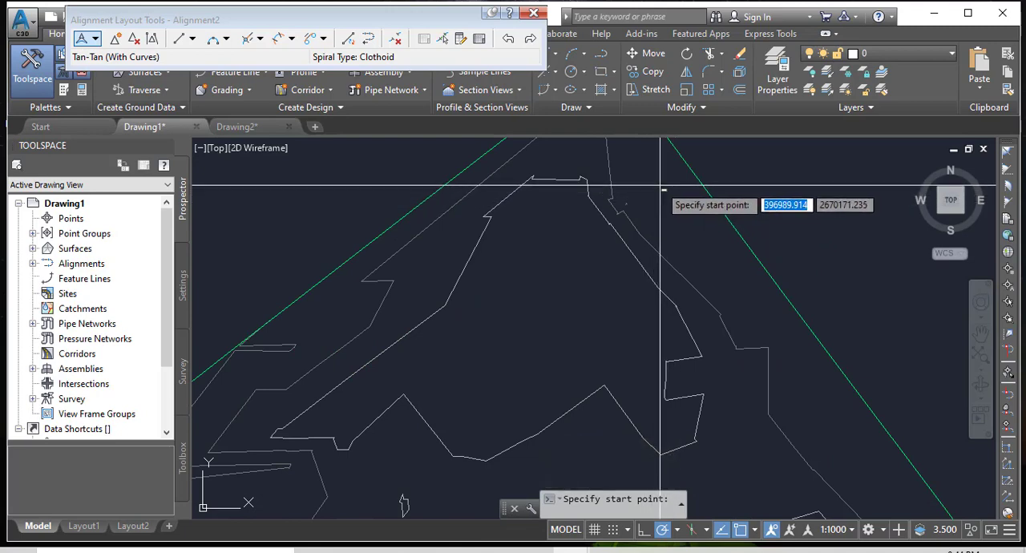
left_click(664, 193)
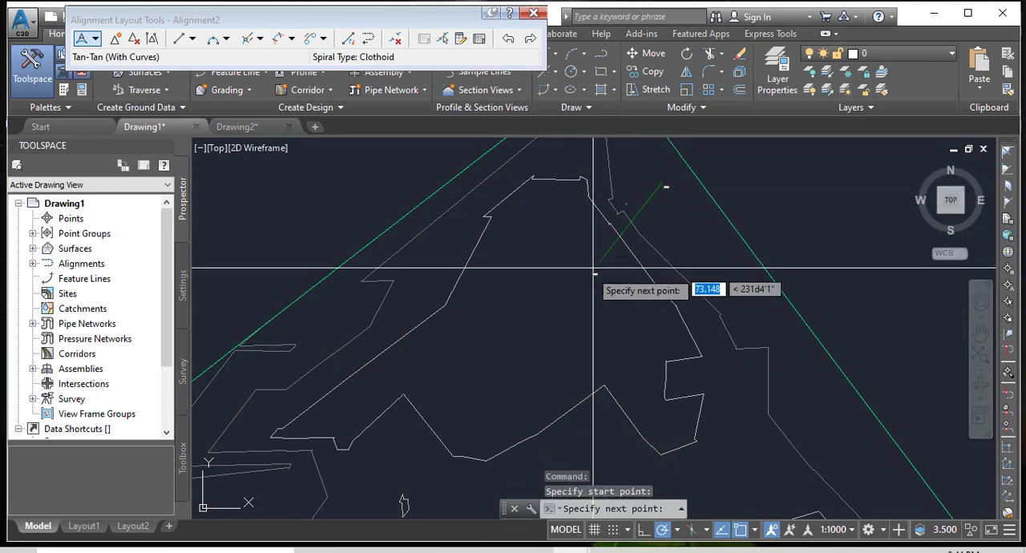
scroll(649, 179, "down", 4)
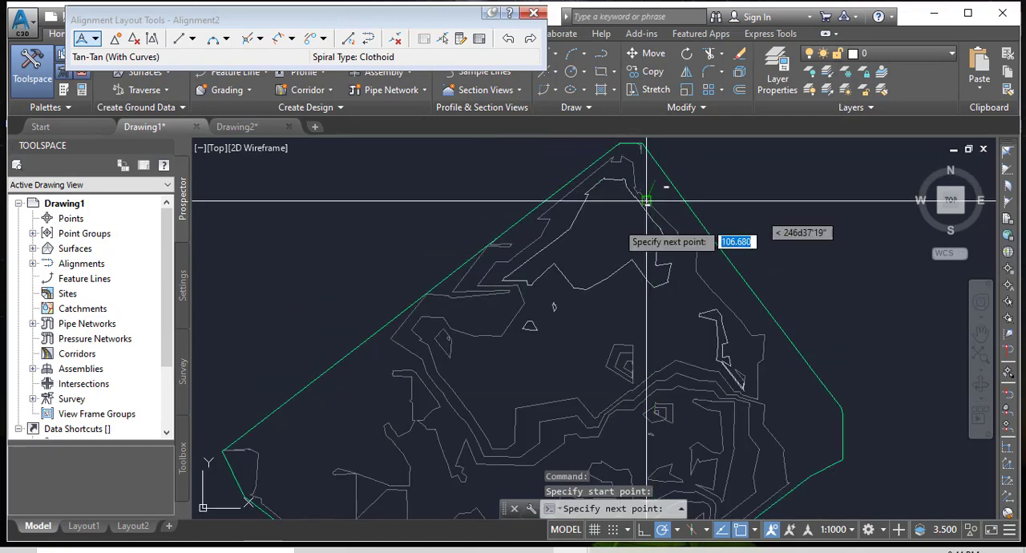
middle_click_drag(512, 332, 543, 286)
scroll(562, 252, "up", 1)
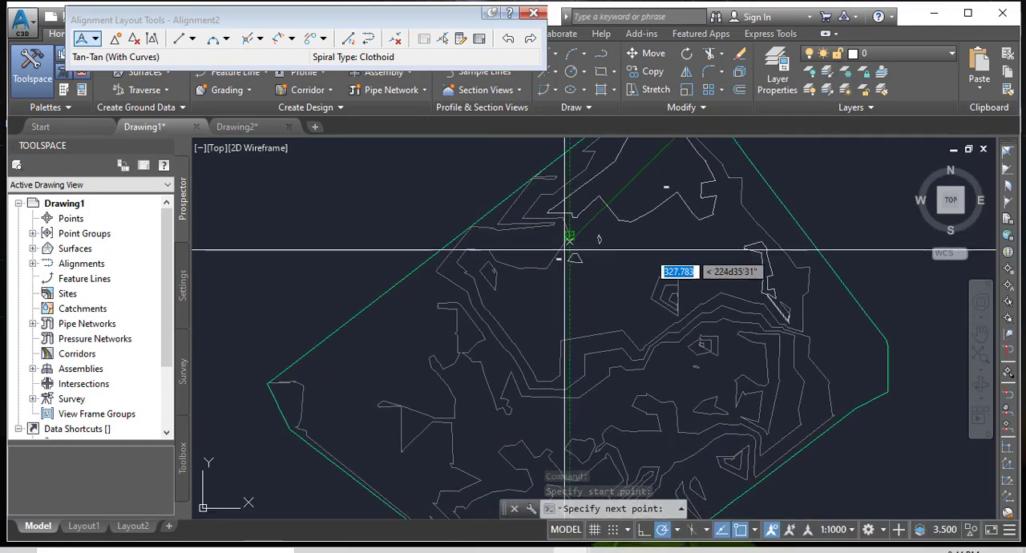
scroll(385, 381, "up", 3)
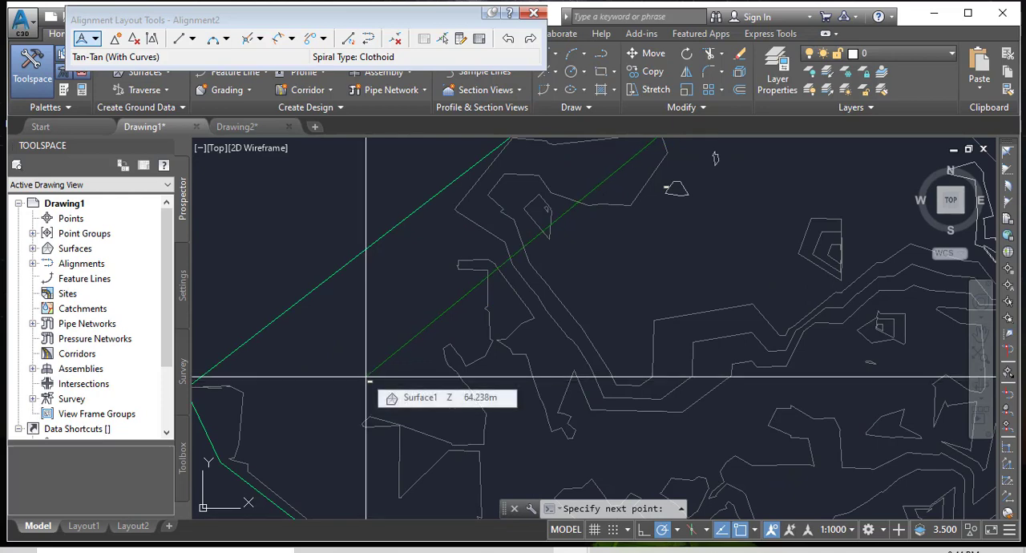
left_click(367, 377)
Add a second tangent southeast to the contours near the surface's southern corner, finishing the curved alignment at about 1,085 m long.
scroll(319, 287, "down", 3)
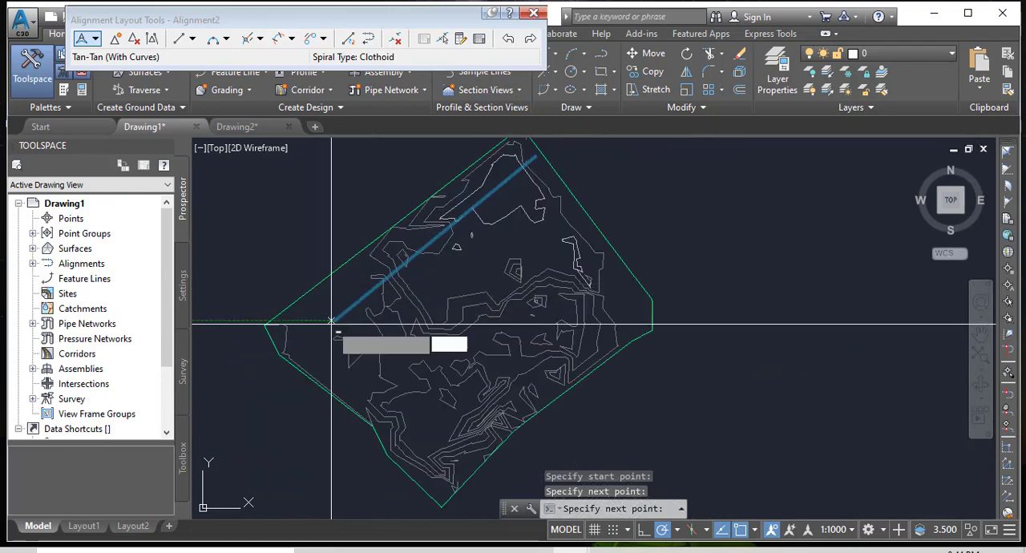
scroll(409, 433, "up", 2)
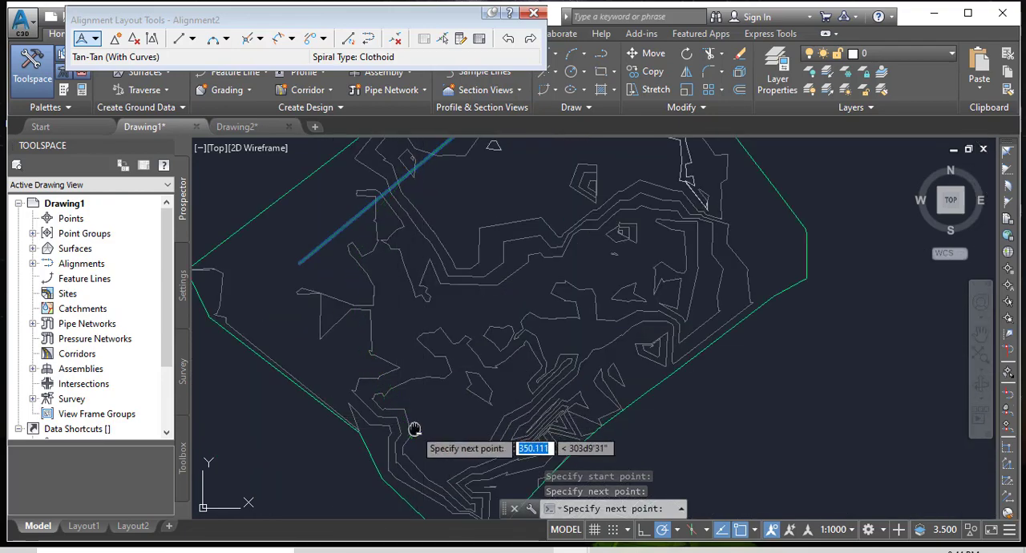
middle_click_drag(412, 426, 385, 387)
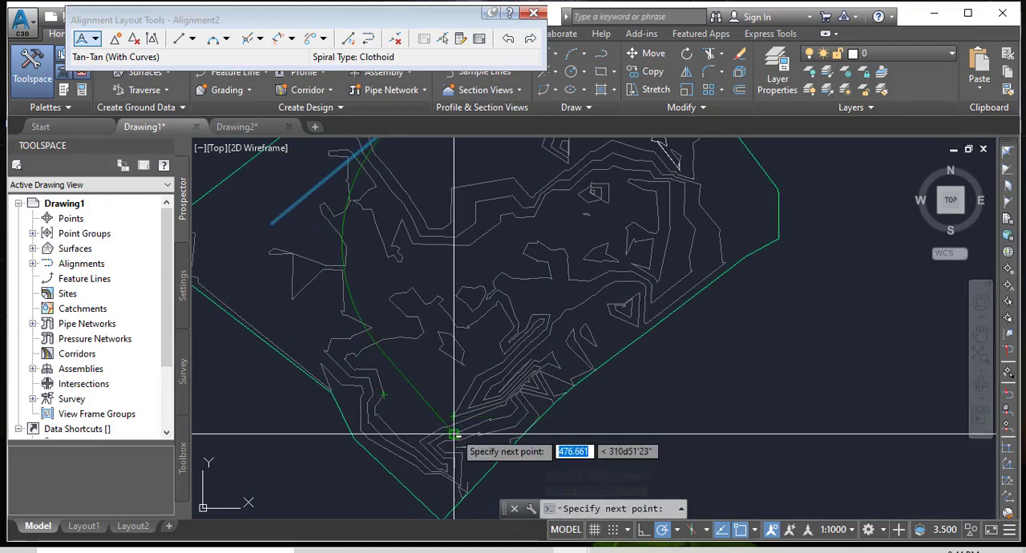
scroll(458, 433, "up", 4)
left_click(518, 473)
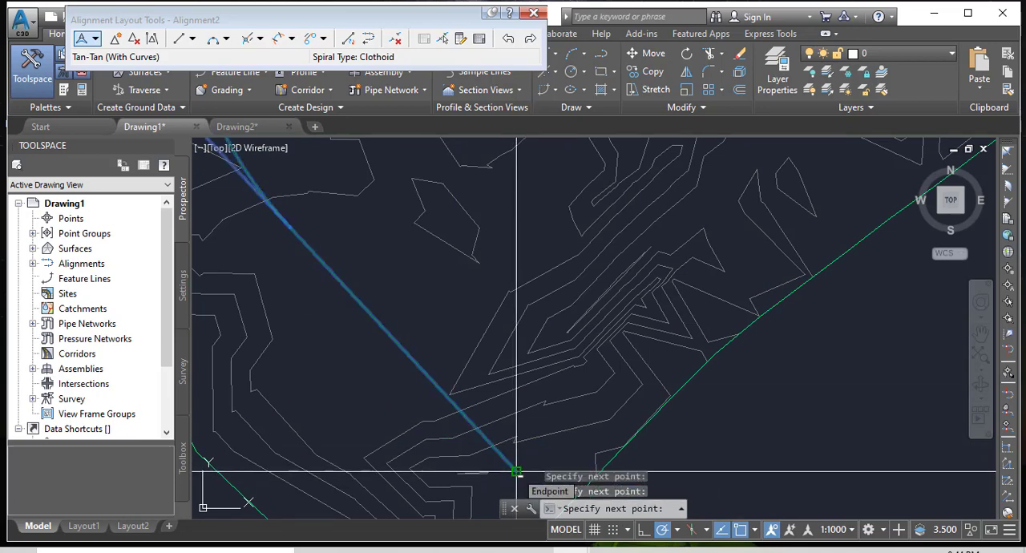
key("Return")
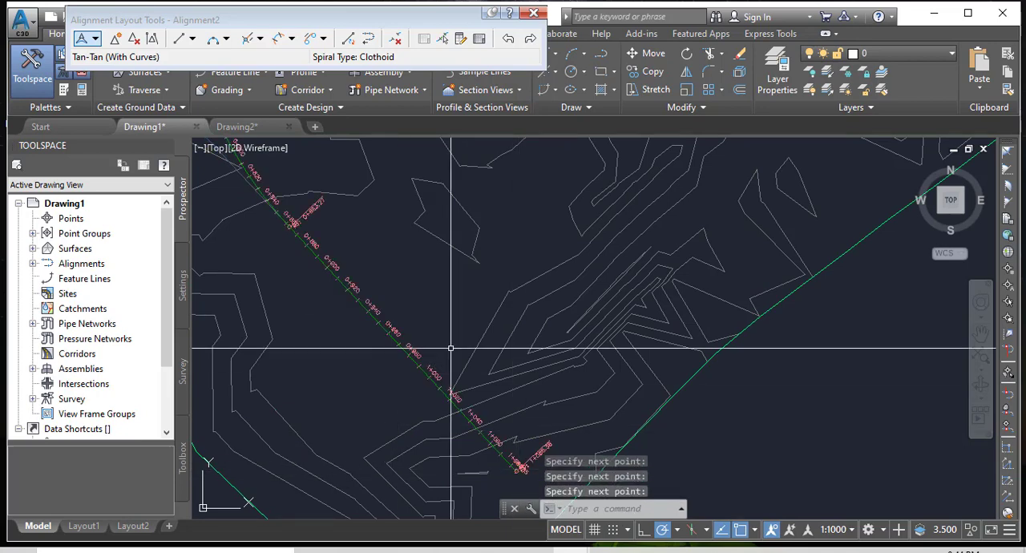
Examine the whole alignment over the surface, then its start point, design speed label and 20 m station labels up close.
scroll(430, 370, "down", 4)
mouse_move(430, 304)
middle_mouse_down()
mouse_move(389, 420)
mouse_move(418, 390)
middle_mouse_up()
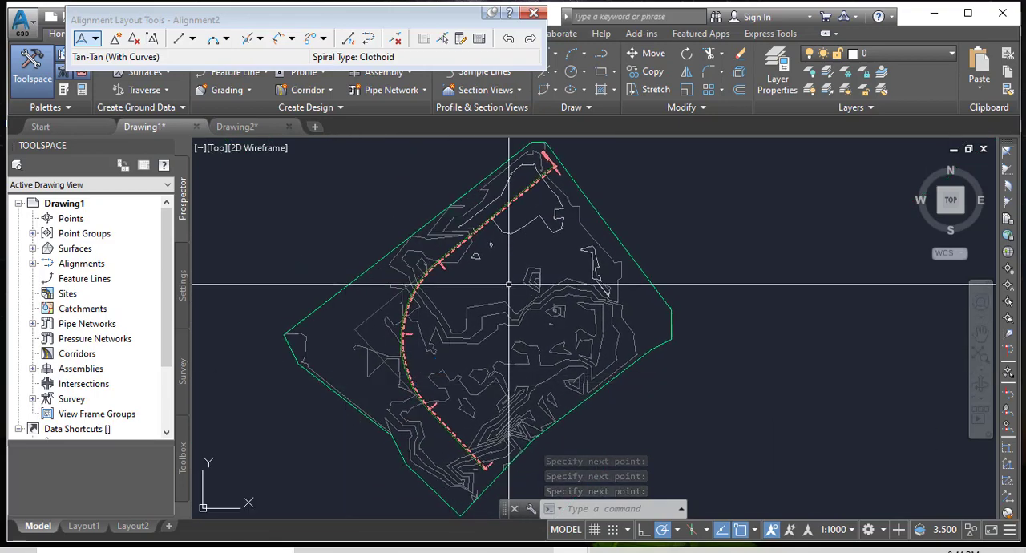
scroll(545, 152, "up", 5)
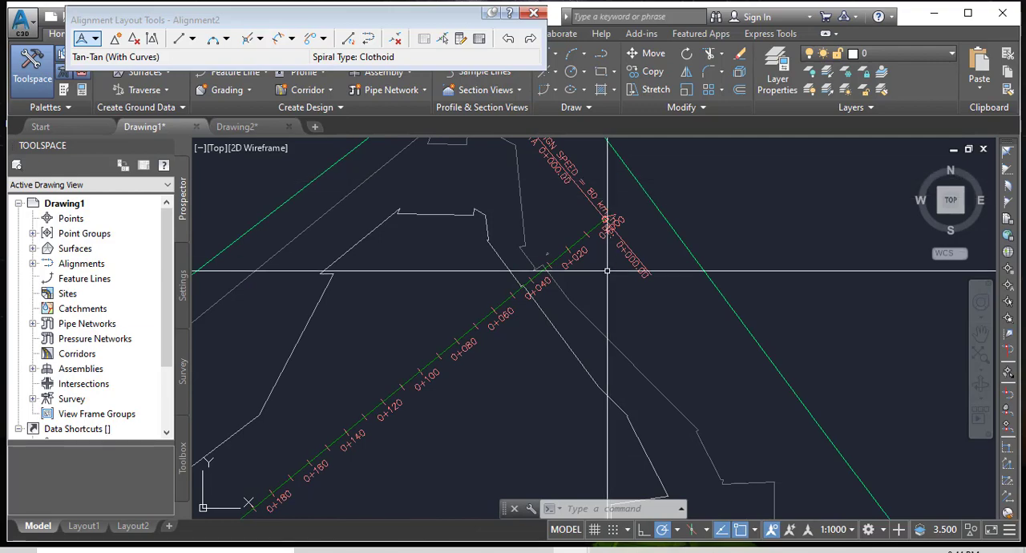
middle_click_drag(611, 207, 590, 363)
scroll(595, 281, "up", 4)
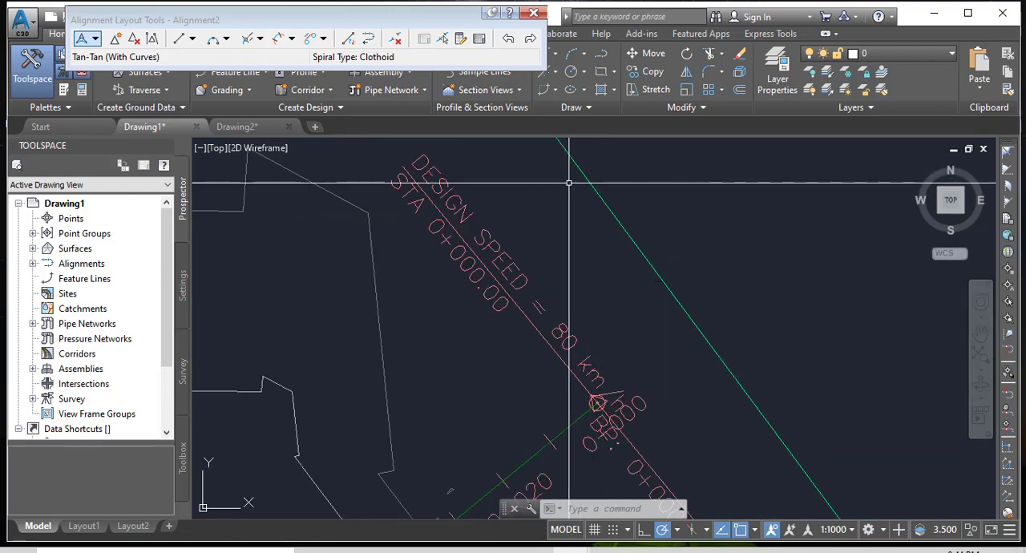
scroll(574, 241, "down", 3)
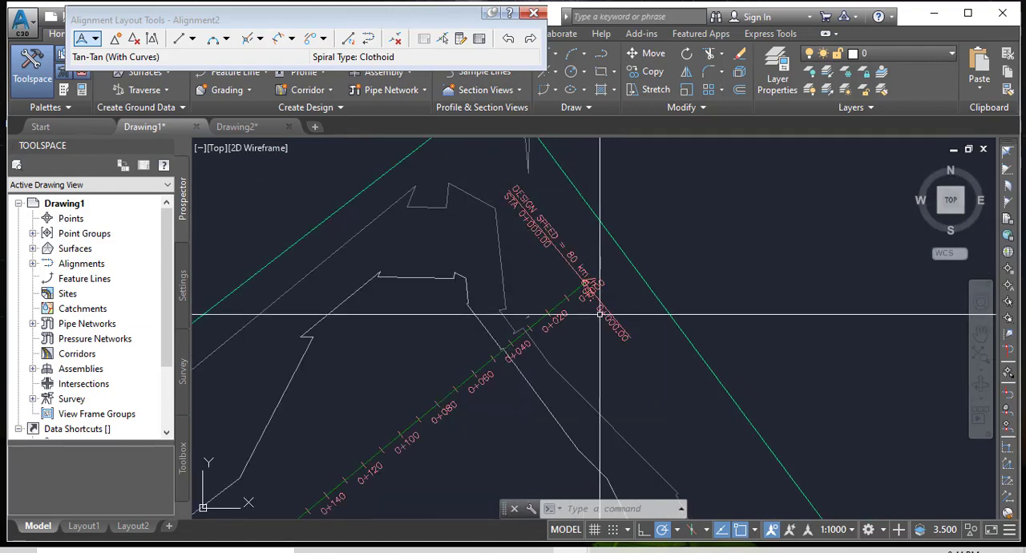
scroll(595, 311, "up", 3)
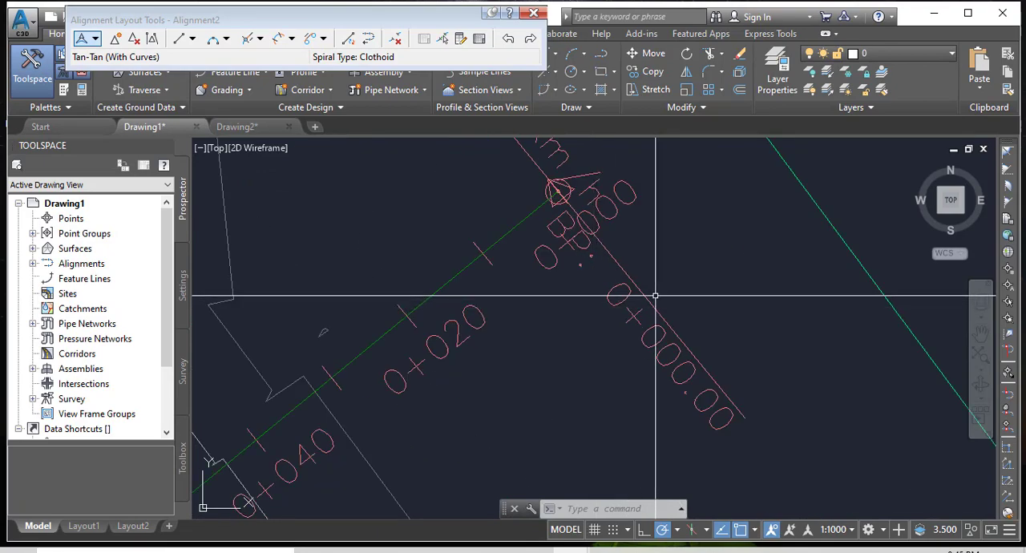
scroll(613, 290, "down", 4)
scroll(527, 407, "down", 6)
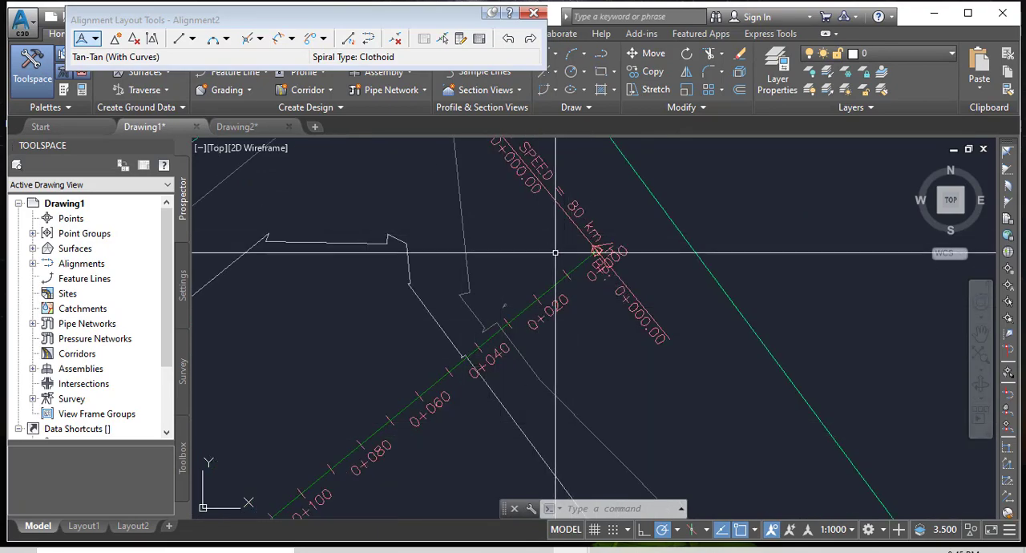
scroll(441, 352, "up", 5)
scroll(423, 419, "down", 7)
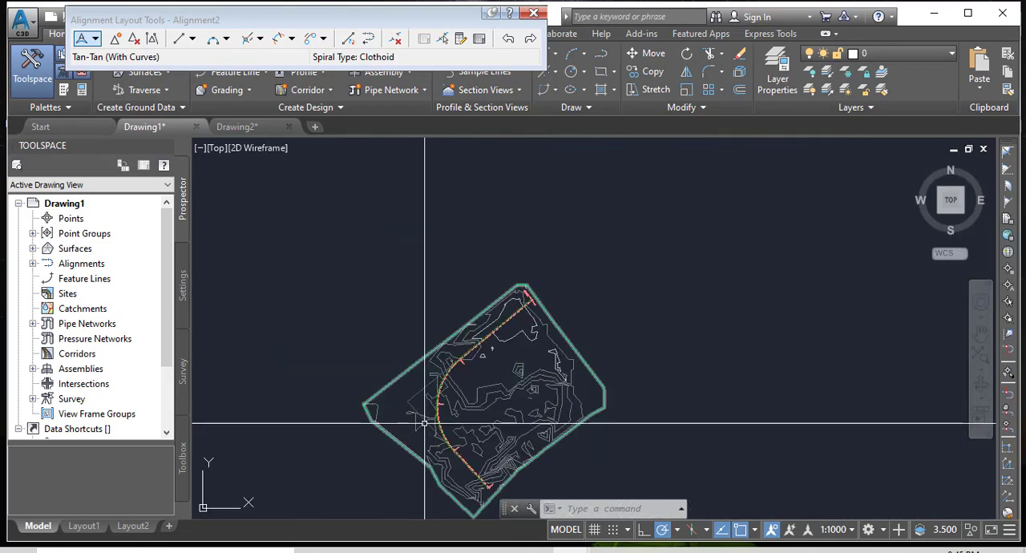
scroll(486, 291, "up", 6)
middle_click_drag(486, 290, 476, 446)
scroll(553, 275, "up", 5)
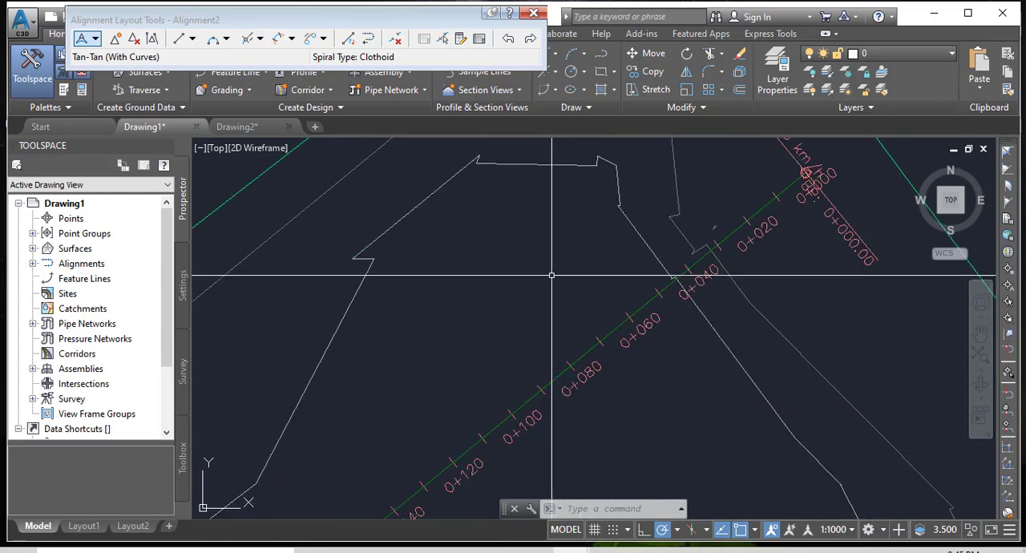
Review the lengths, constraints and curve radius in Alignment2's entity table, then close the layout tools and clear the selection.
left_click(662, 369)
left_click(574, 346)
right_click(564, 336)
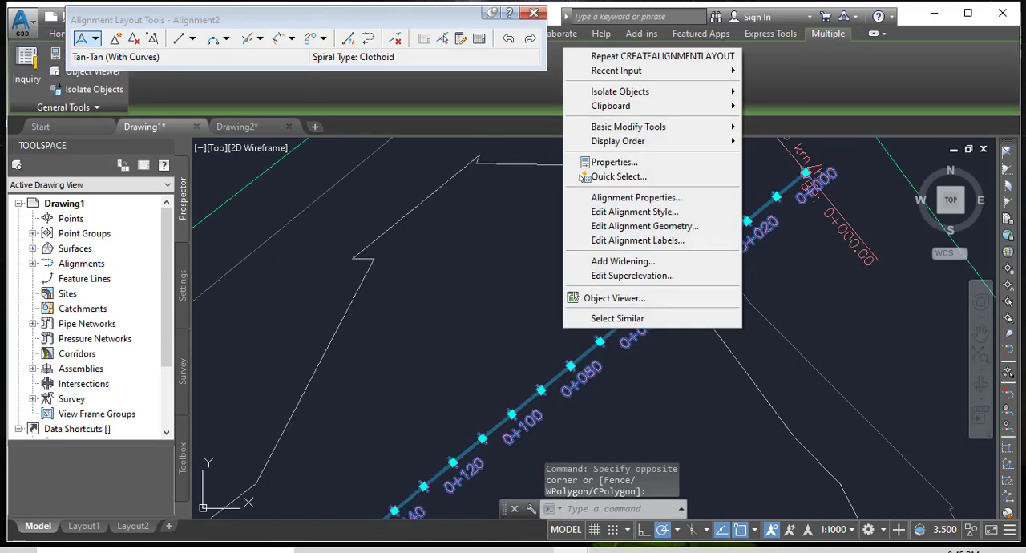
left_click(635, 227)
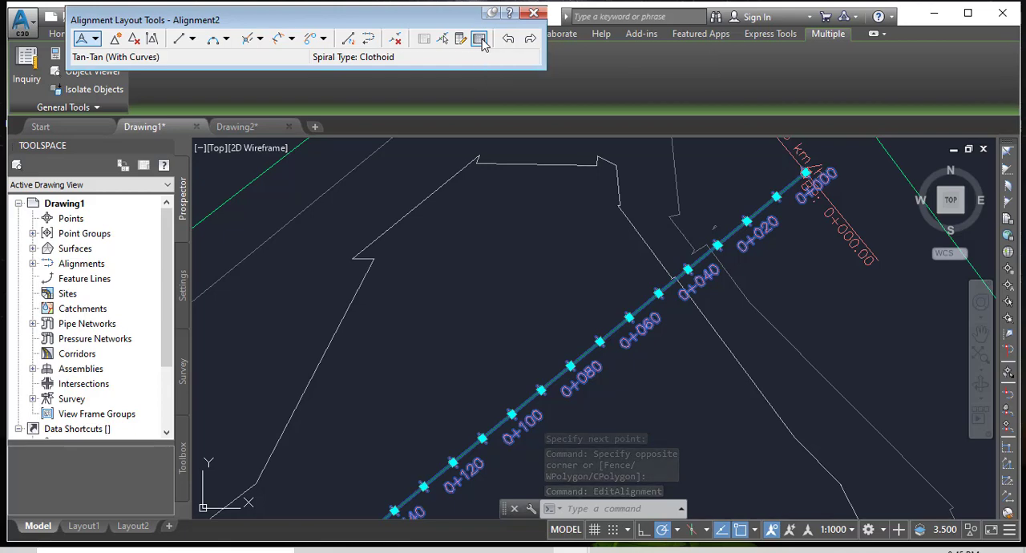
left_click(479, 40)
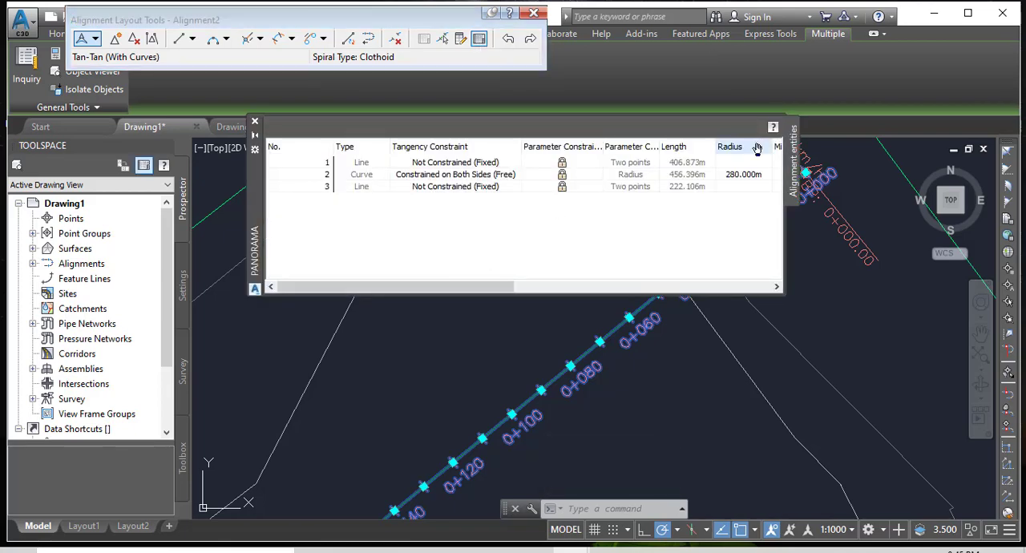
left_click(255, 122)
key("Escape")
key("Escape")
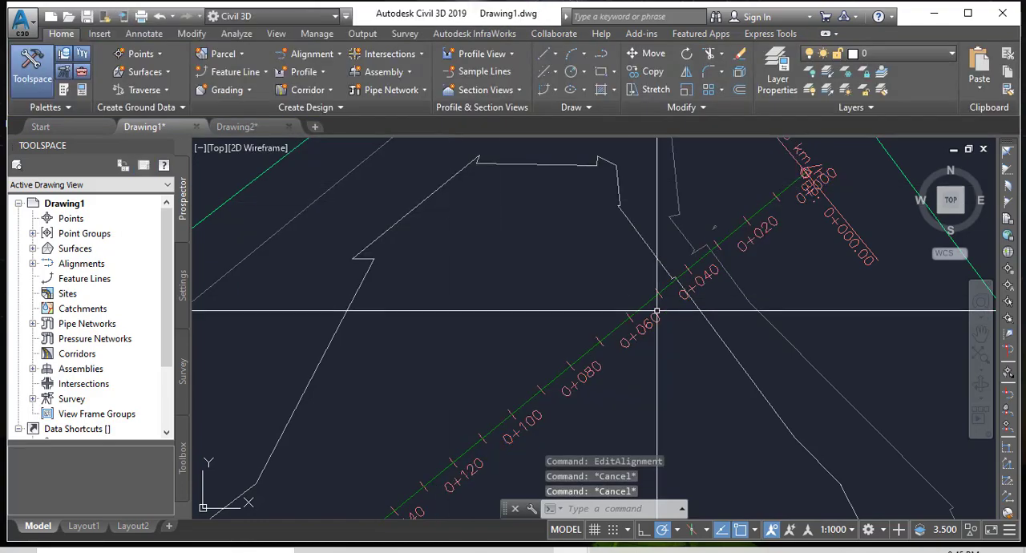
Edit Alignment2's labels and set the major station increment to 100 m.
left_click(657, 310)
left_click(652, 378)
right_click(568, 350)
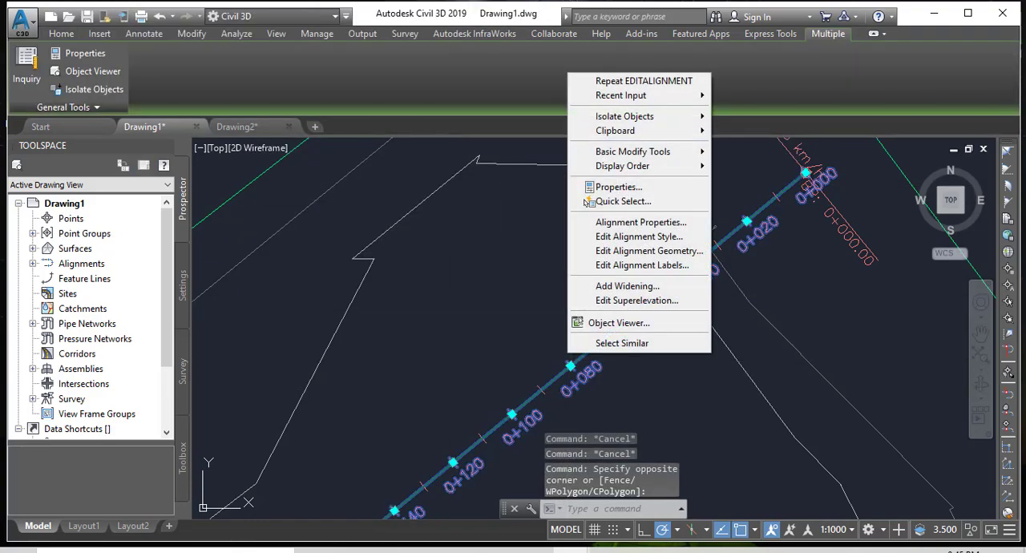
left_click(625, 269)
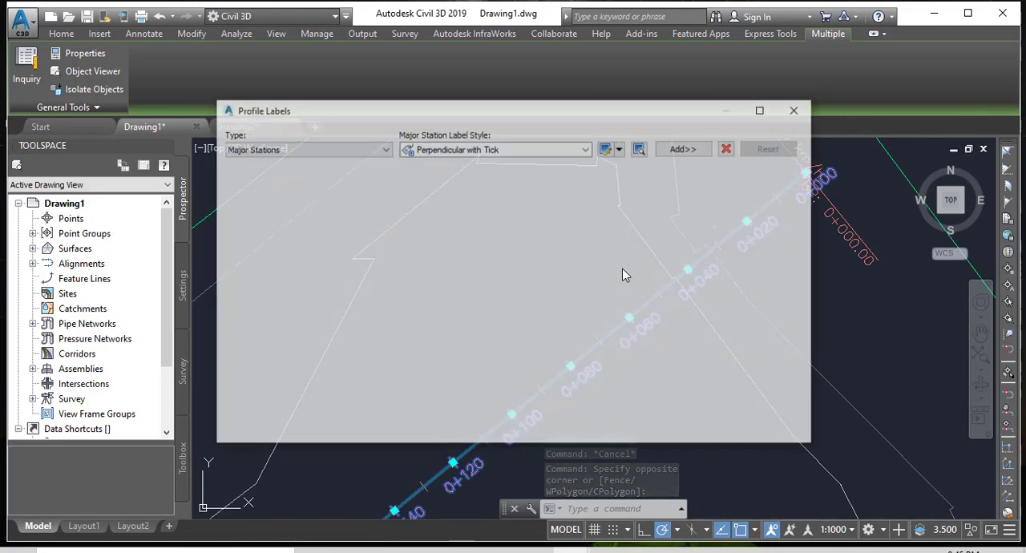
left_click(365, 192)
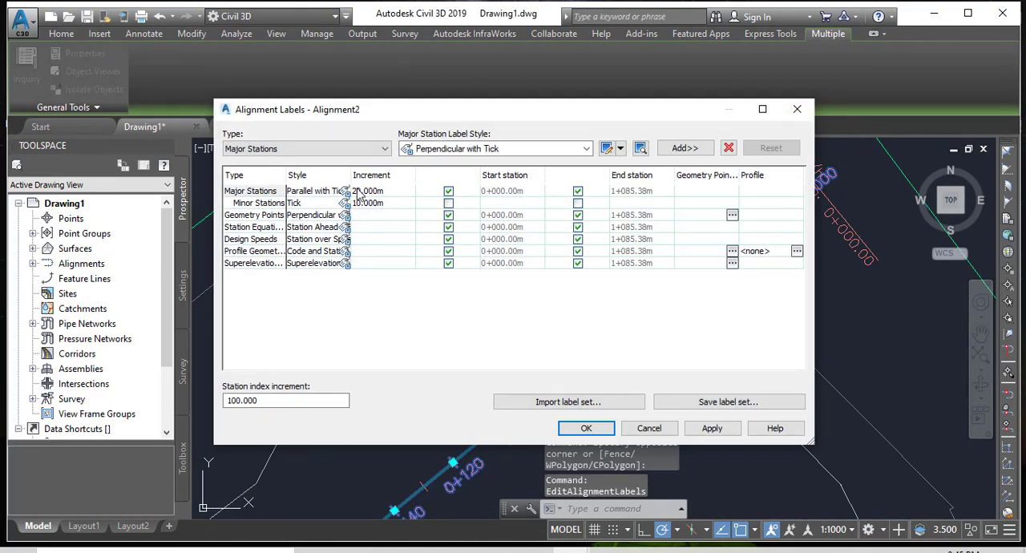
left_click(361, 194)
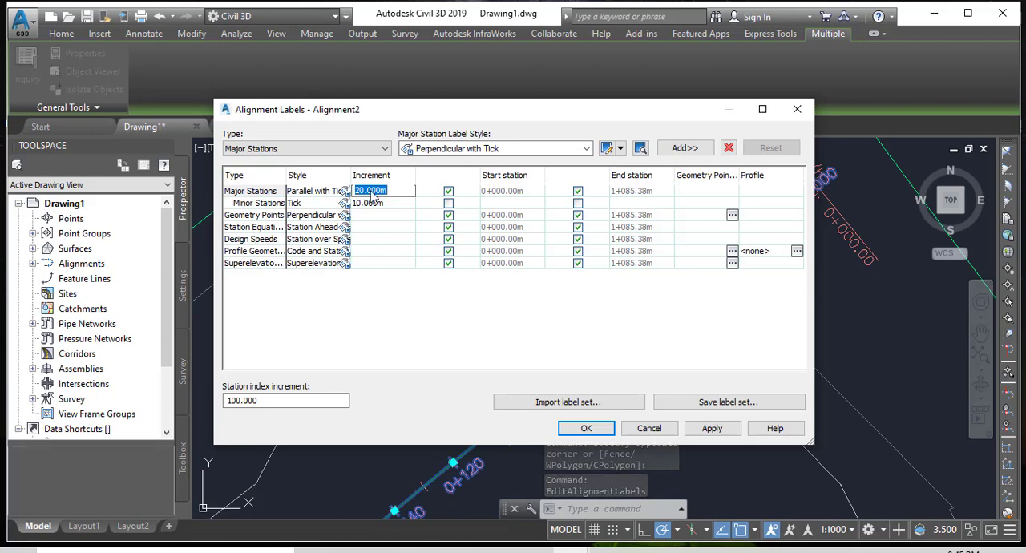
left_click_drag(366, 191, 351, 191)
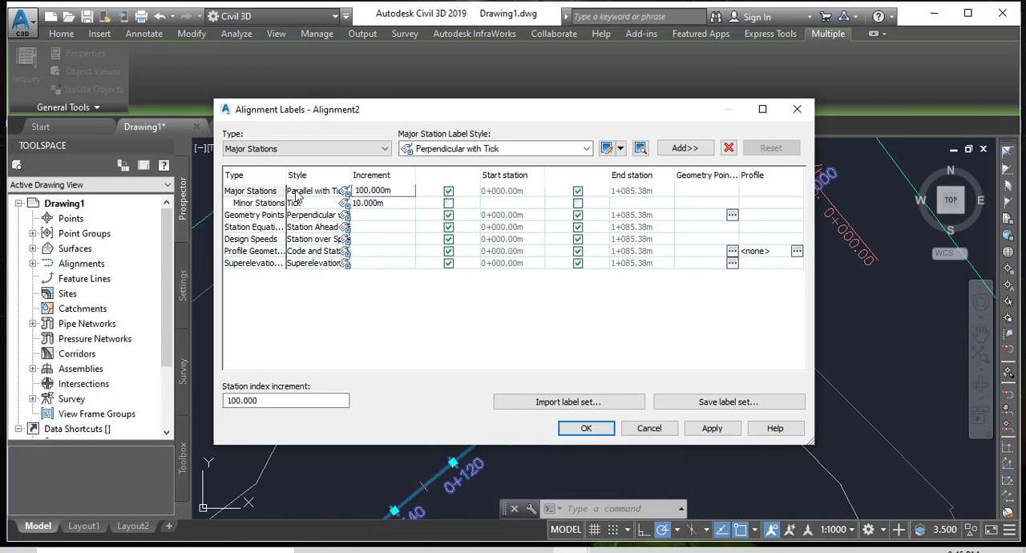
Set the minor station increment to 25 m and apply the label changes to Alignment2.
left_click(361, 204)
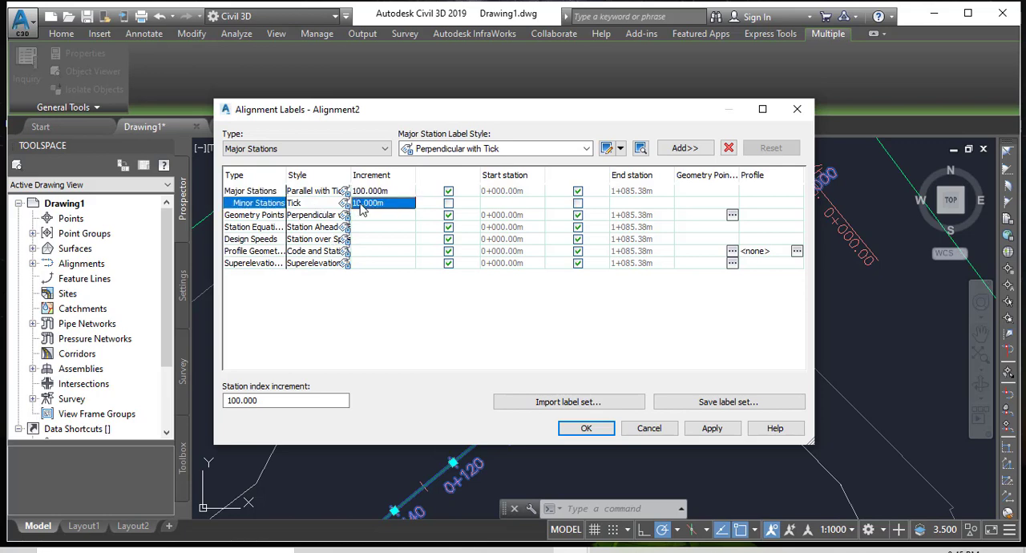
left_click(361, 205)
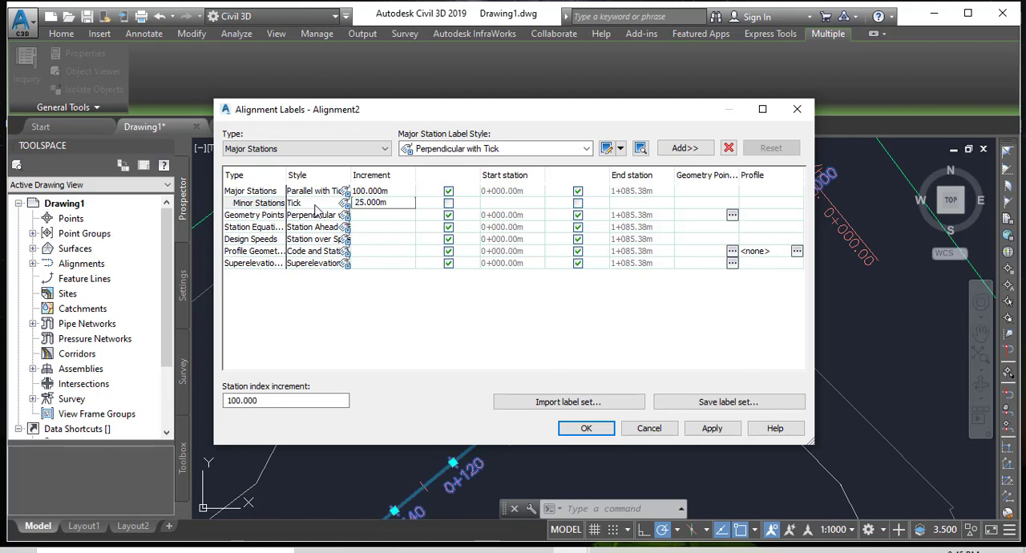
left_click(718, 433)
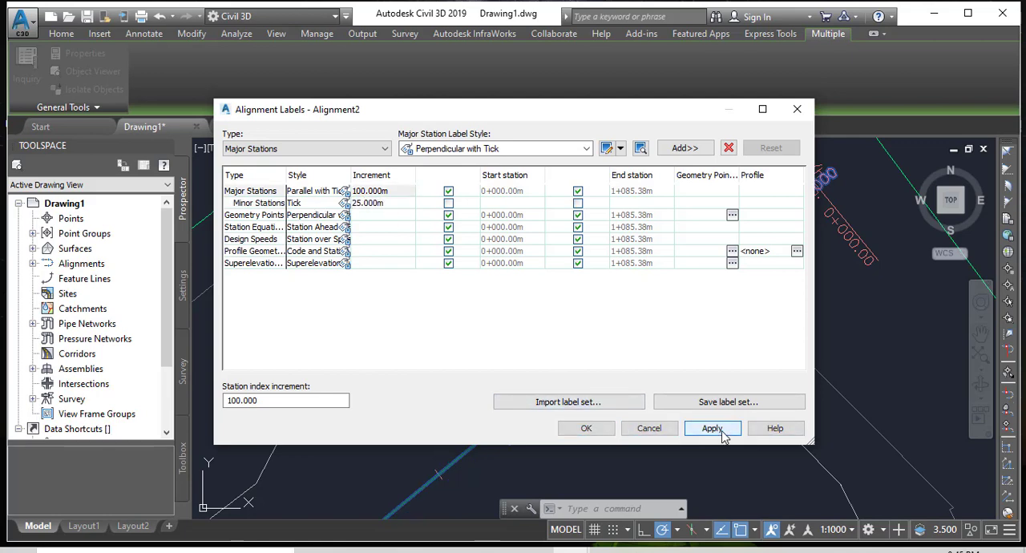
left_click(578, 431)
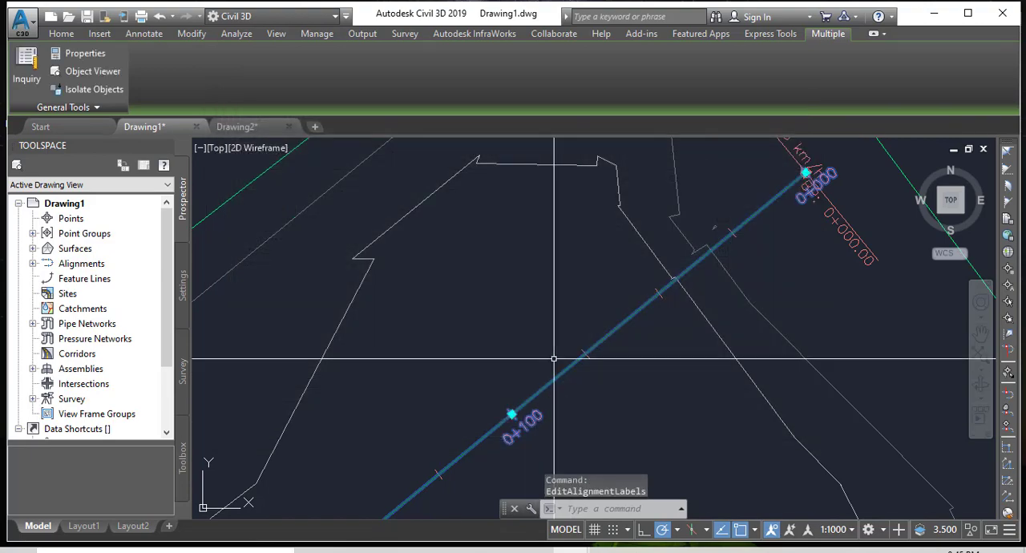
Clear the selection and examine the major station labels and minor ticks along Alignment2, from its start through the curve to its end.
scroll(506, 249, "down", 5)
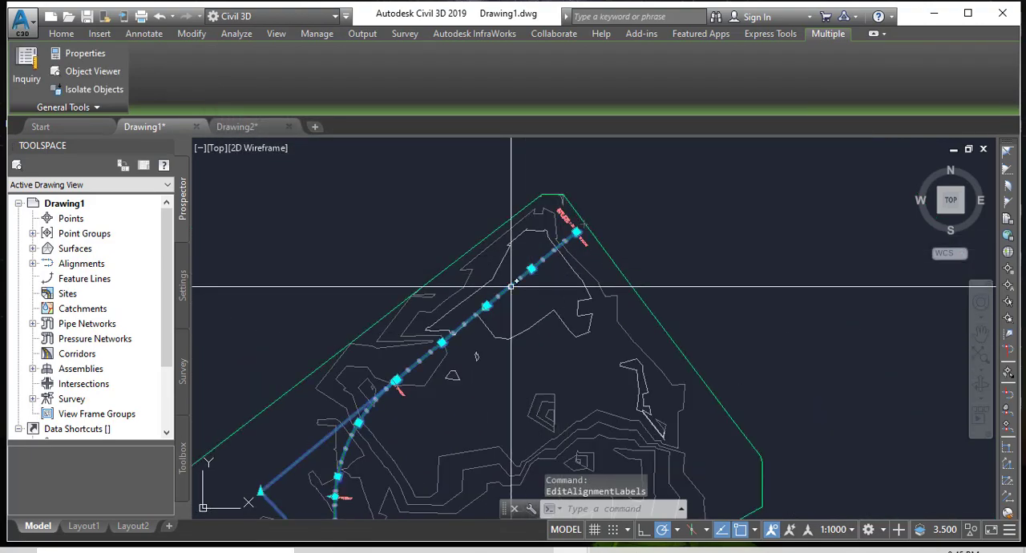
scroll(470, 367, "up", 6)
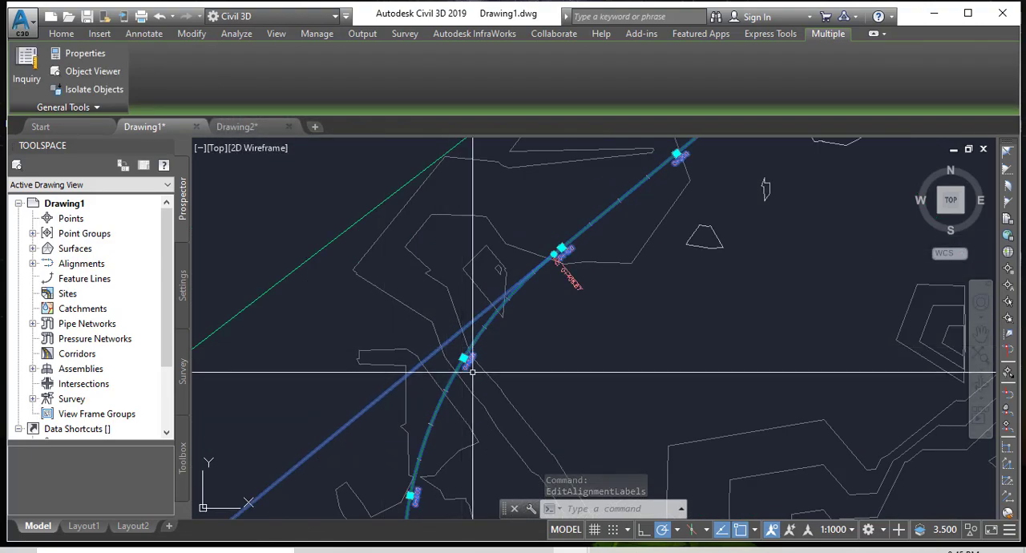
middle_click_drag(513, 313, 500, 298)
key("Escape")
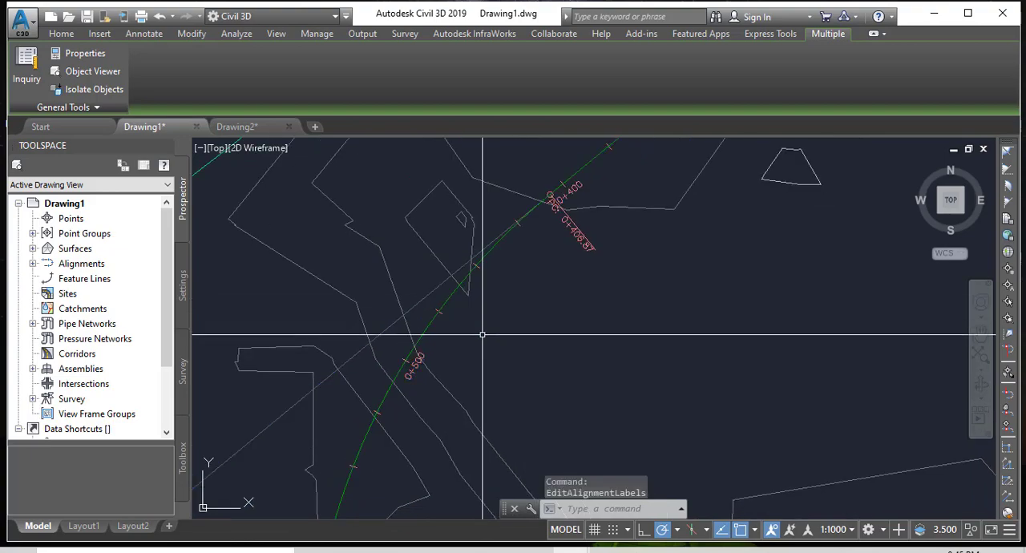
scroll(480, 222, "down", 6)
scroll(474, 369, "up", 6)
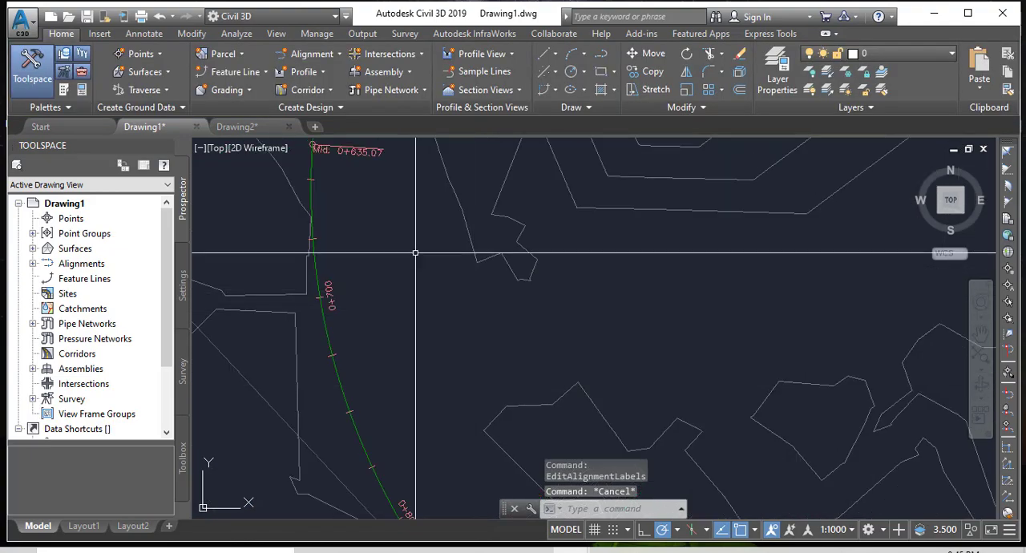
scroll(376, 176, "down", 5)
scroll(481, 321, "up", 7)
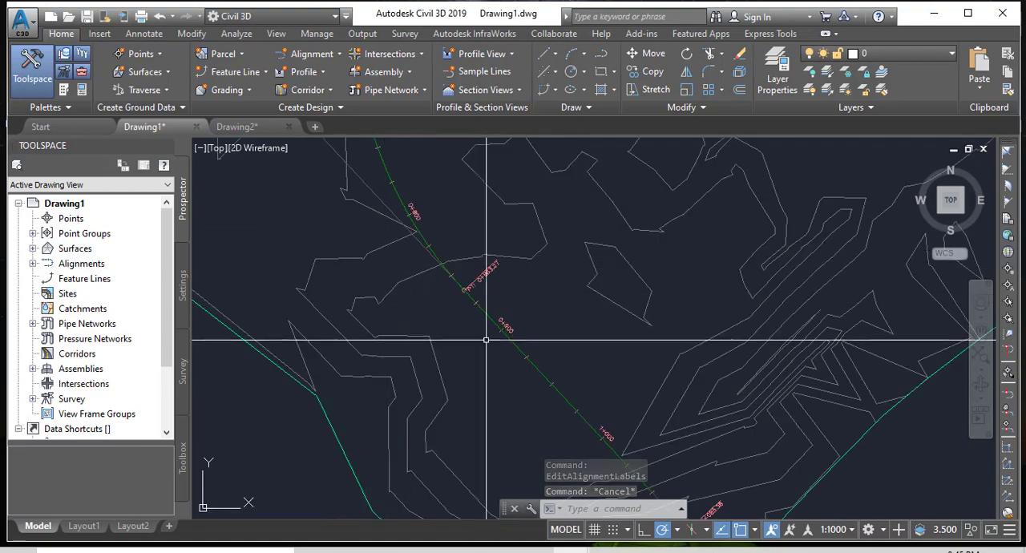
scroll(510, 333, "down", 5)
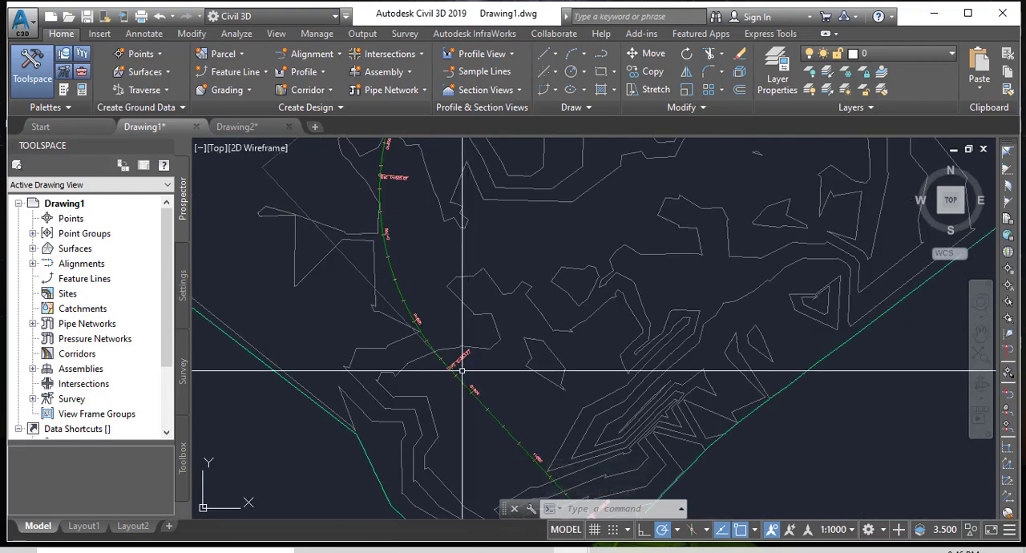
scroll(481, 353, "up", 5)
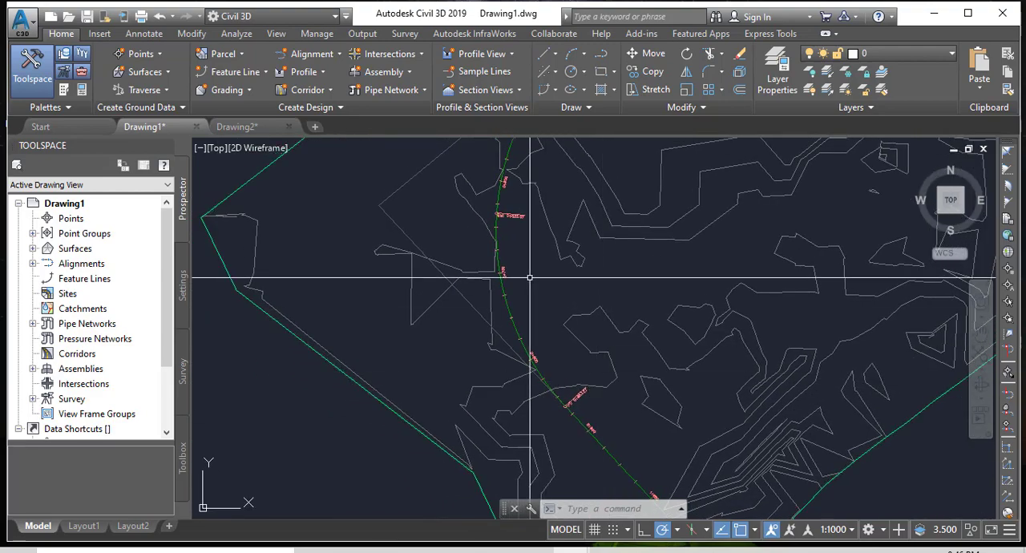
key("Escape")
key("Escape")
key("Escape")
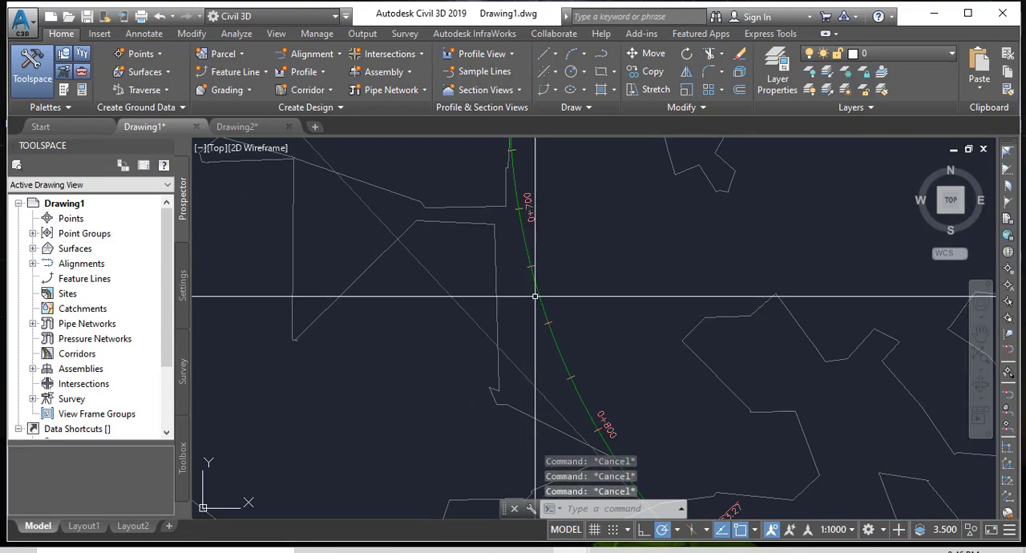
left_click(550, 293)
left_click(537, 295)
key("Escape")
key("Escape")
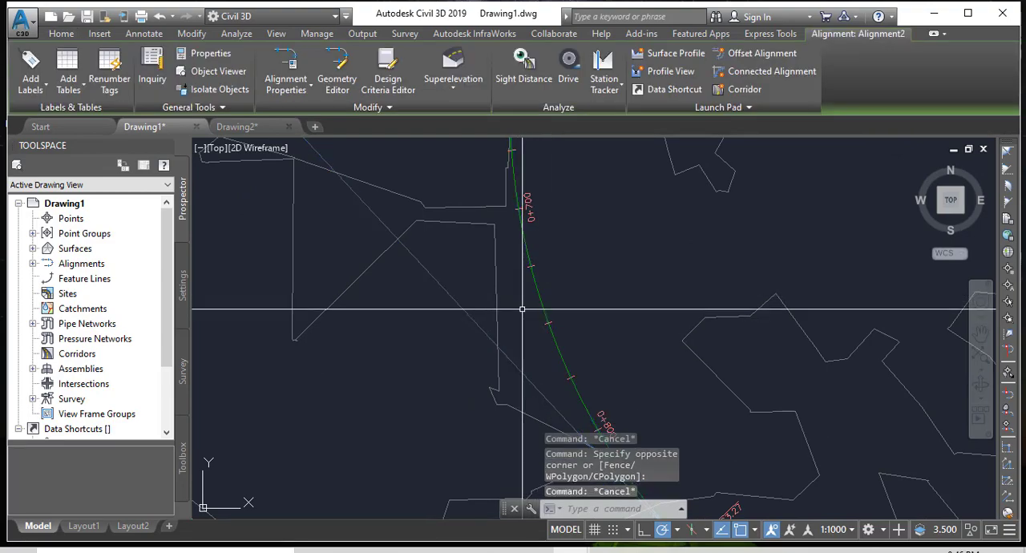
Start Create Offset Alignment from Alignment2 and replace the offsets name template with "offset 1".
left_click(331, 55)
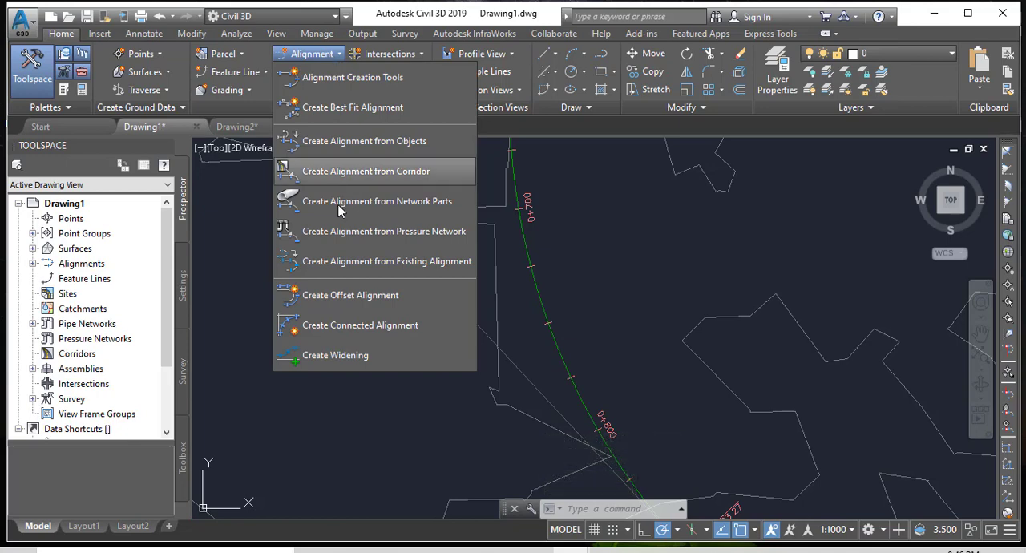
left_click(340, 298)
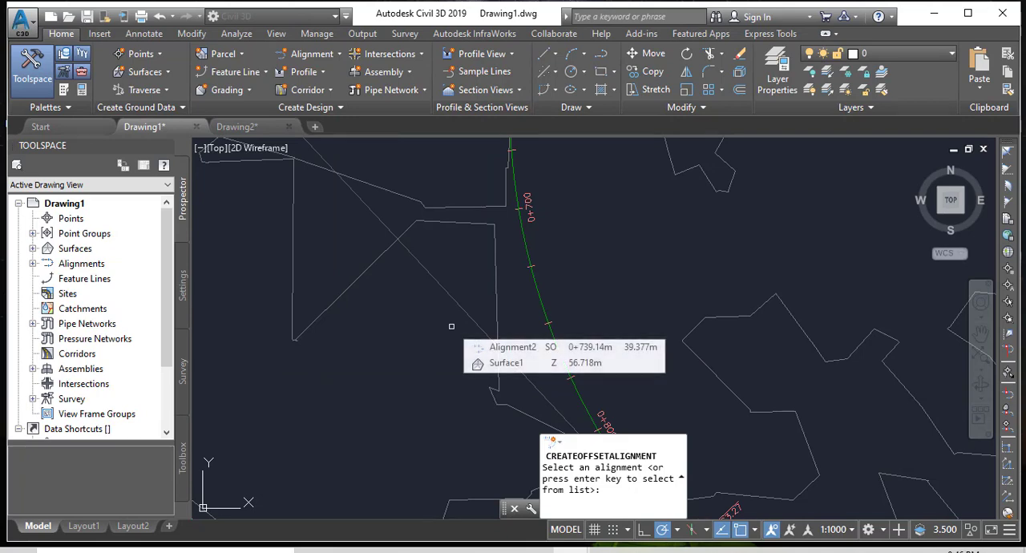
left_click(541, 299)
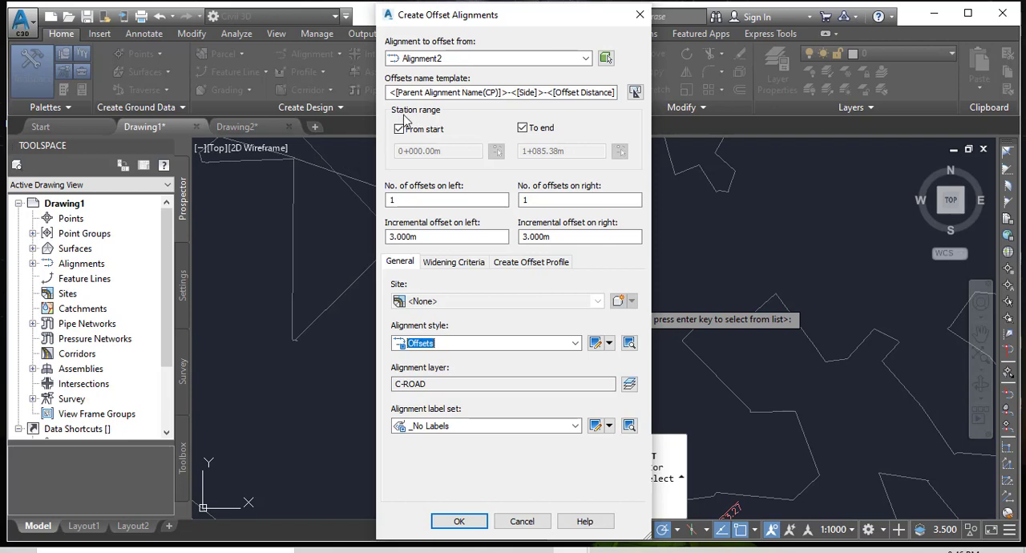
left_click(602, 94)
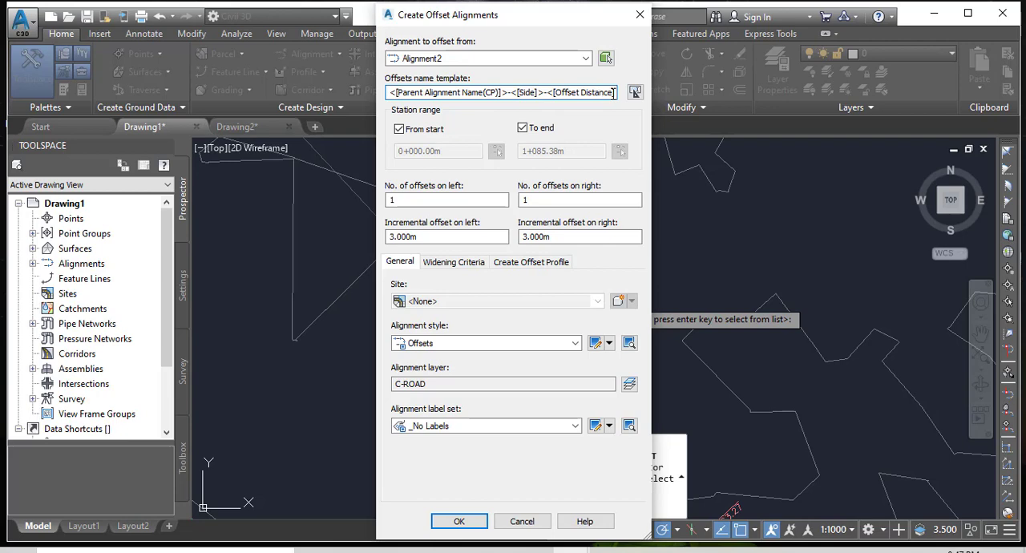
left_click_drag(614, 93, 496, 93)
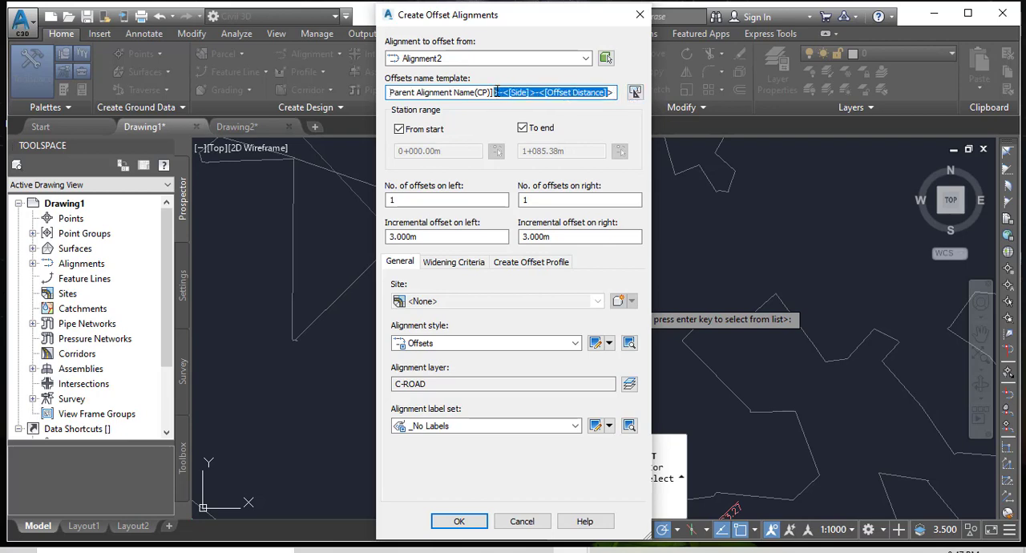
left_click_drag(614, 92, 373, 90)
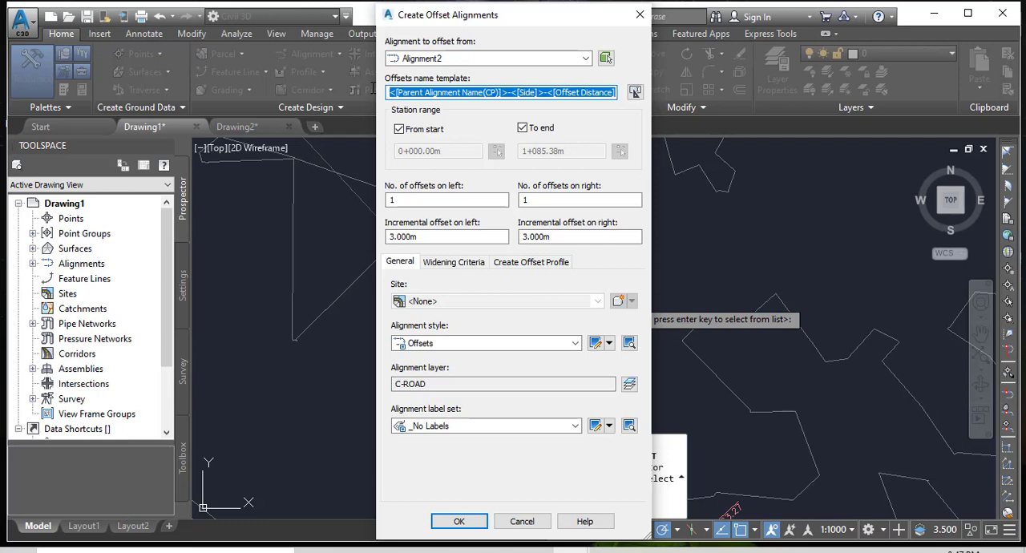
type("o")
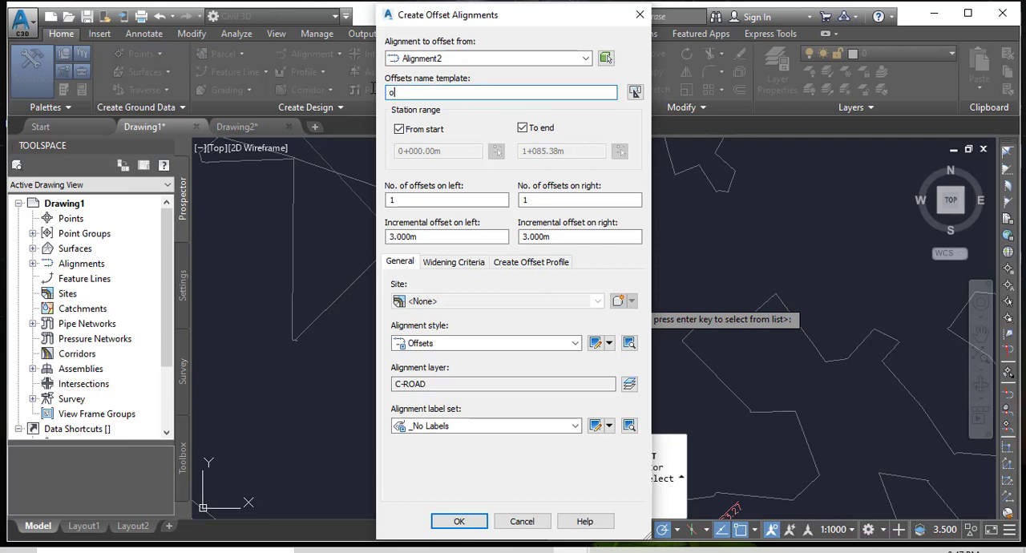
type("ffset 1")
Set the incremental offset to 5 m on both the left and right of the alignment.
left_click(390, 236)
left_click(391, 237)
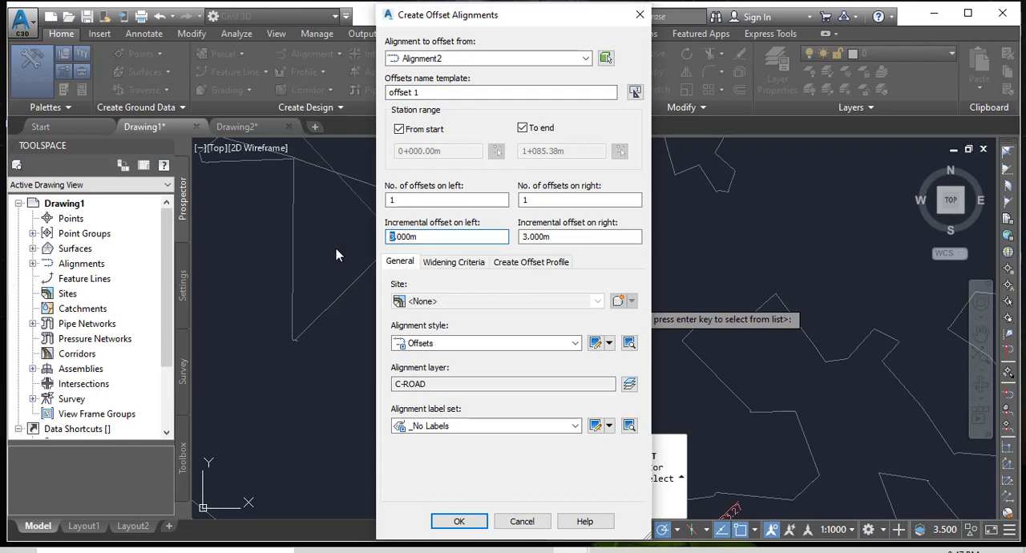
type("5")
left_click(523, 238)
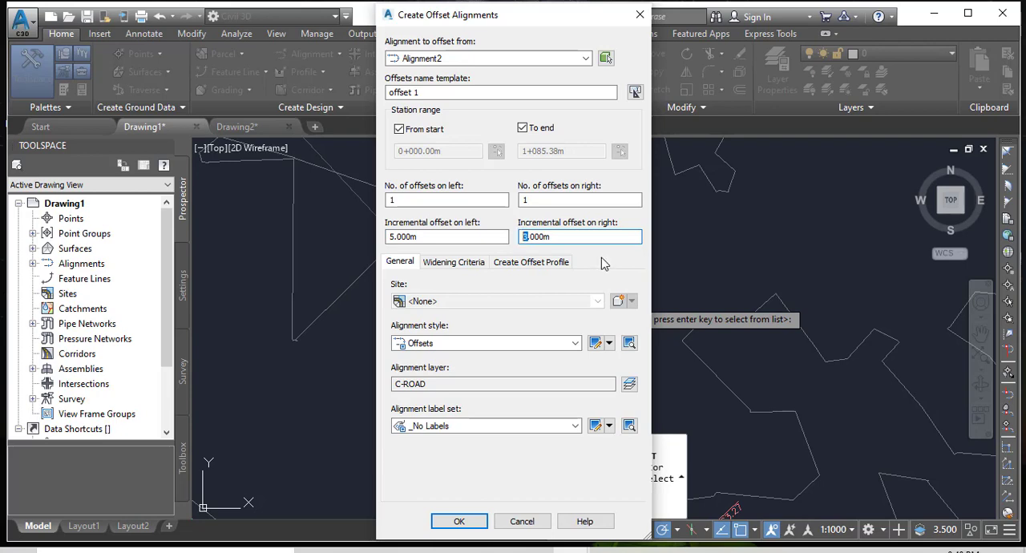
type("5")
Keep the Offsets alignment style and the _No Labels label set, and create the offset alignments on both sides of Alignment2.
left_click(575, 343)
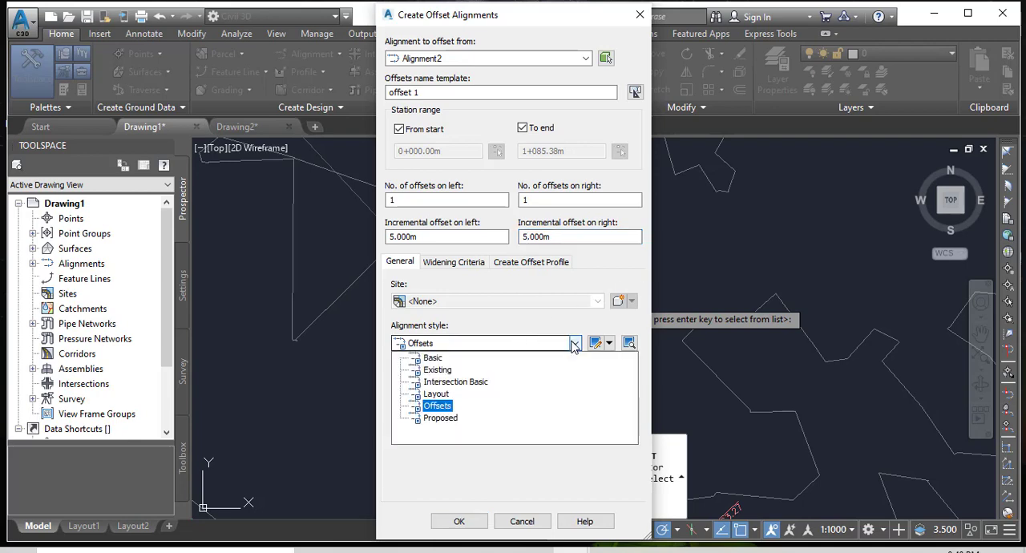
left_click(575, 344)
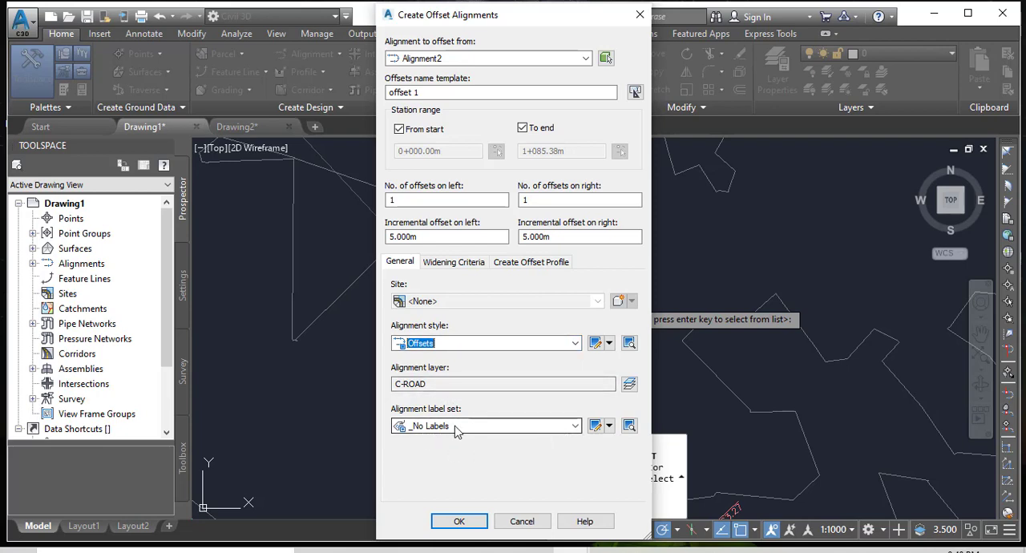
left_click(575, 427)
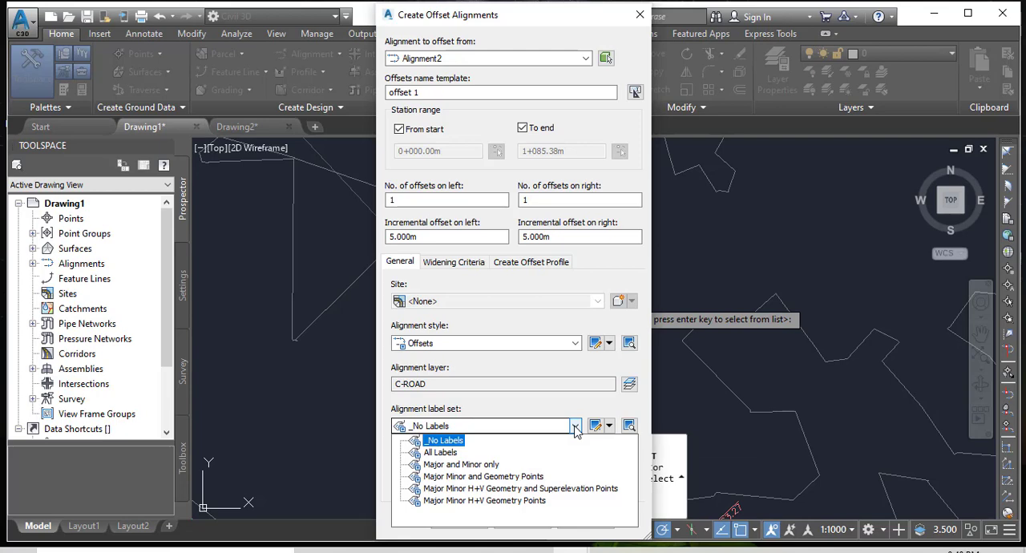
left_click(577, 428)
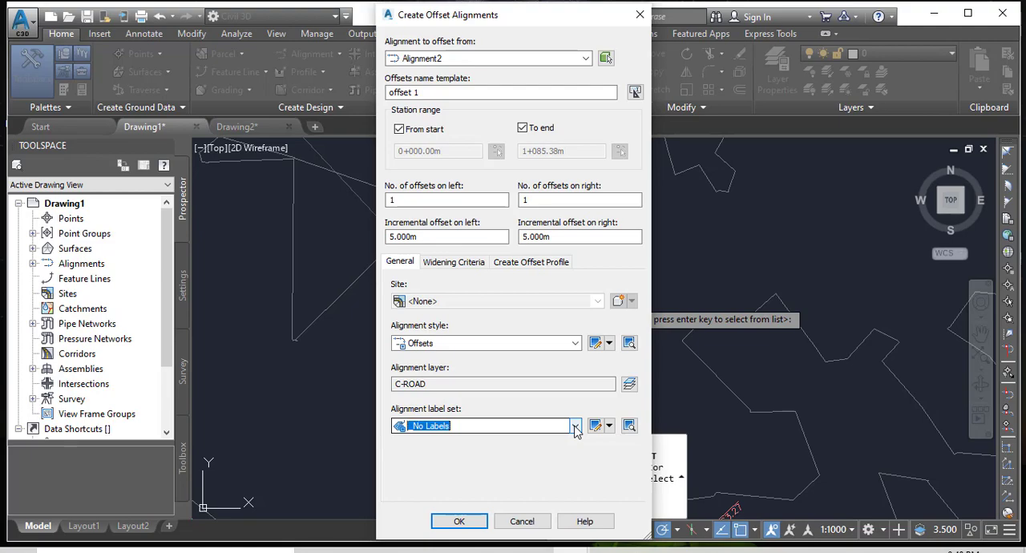
left_click(459, 521)
scroll(453, 377, "down", 5)
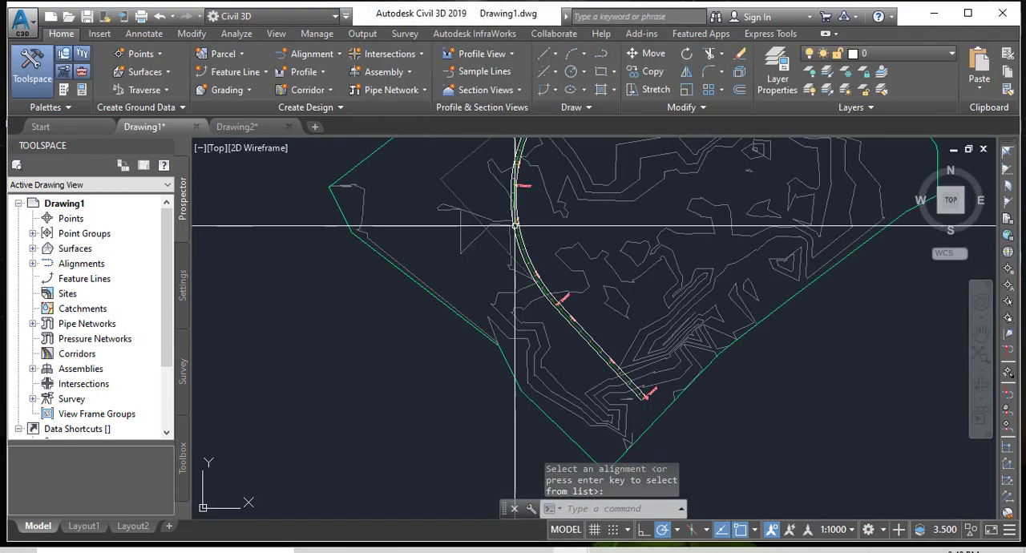
scroll(585, 346, "up", 5)
scroll(614, 425, "up", 2)
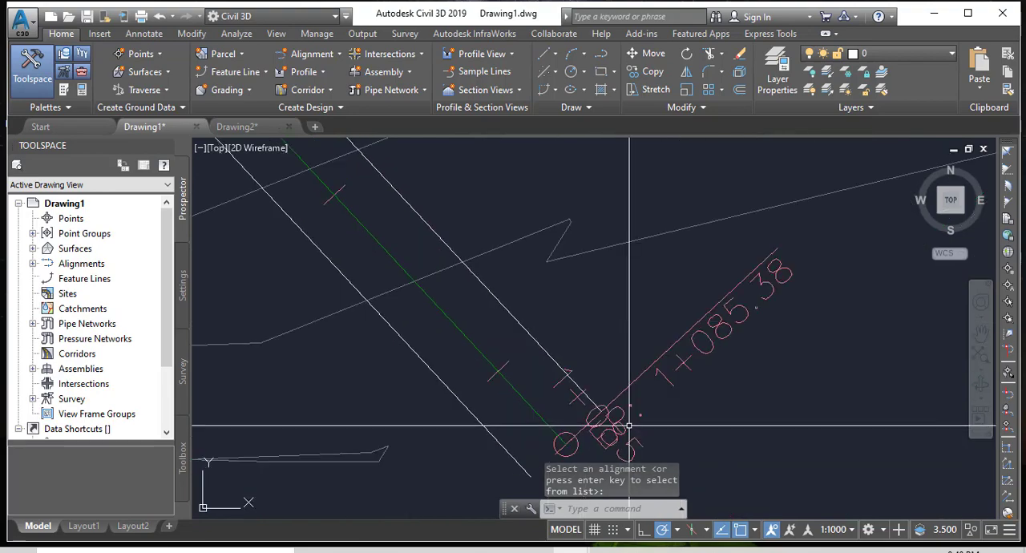
Examine the new offset alignments on both sides of Alignment2, from its start through the curve to its end, and in the overall site view.
scroll(687, 429, "down", 7)
scroll(622, 231, "up", 6)
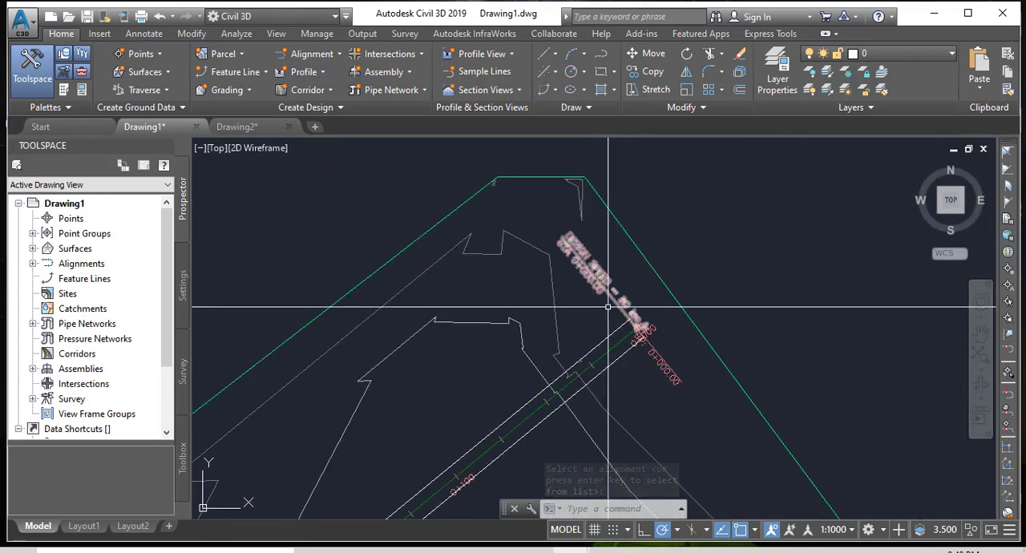
scroll(604, 331, "down", 3)
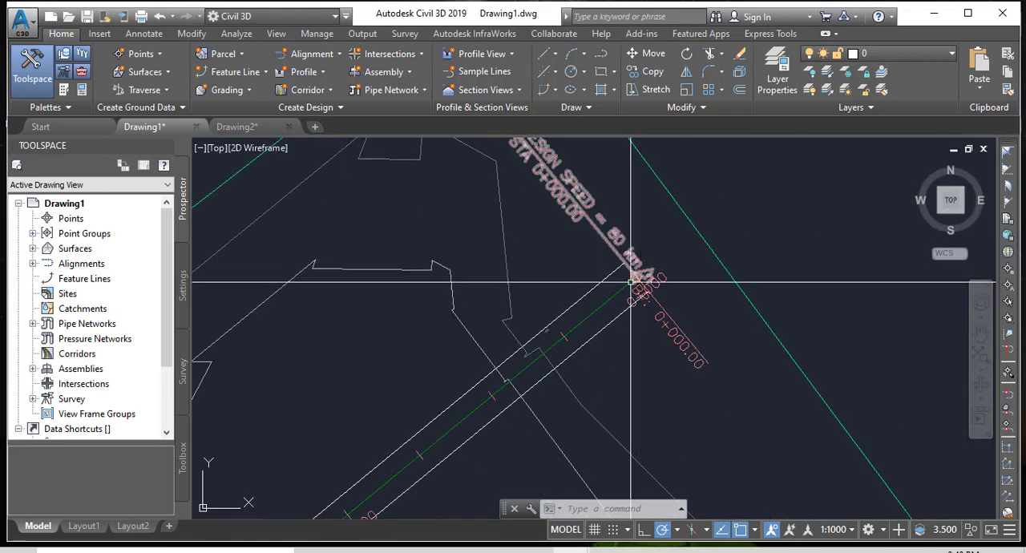
middle_click_drag(506, 414, 538, 350)
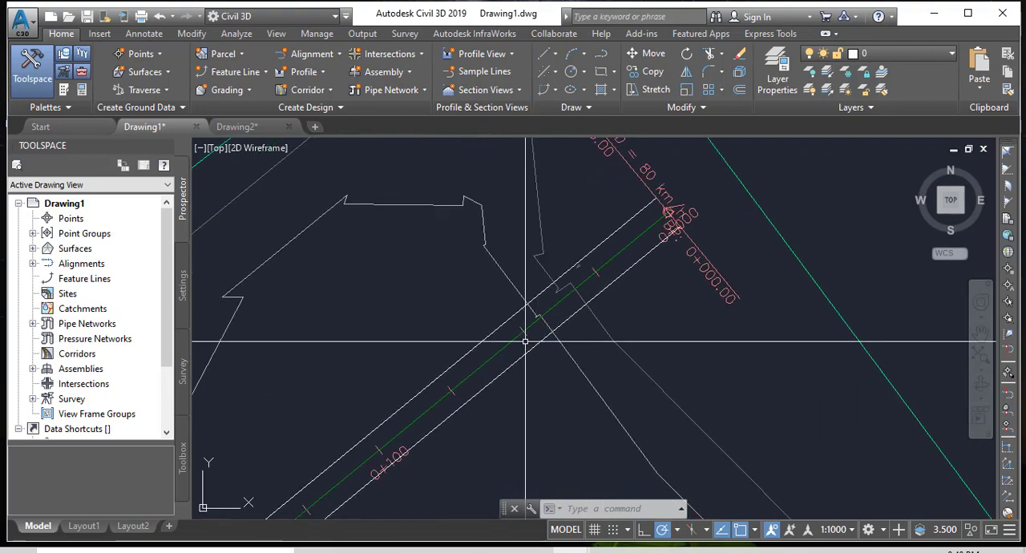
scroll(657, 237, "down", 4)
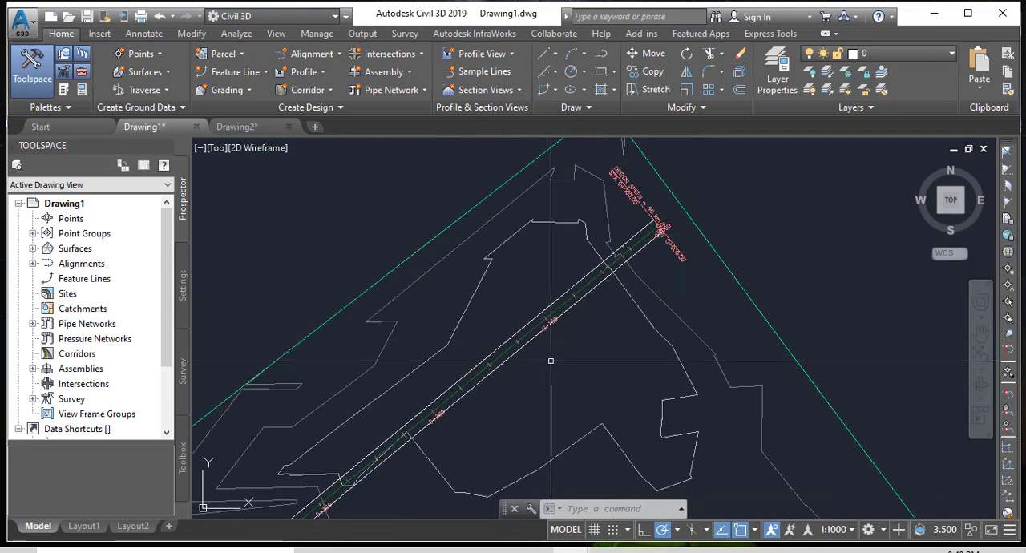
middle_click_drag(536, 343, 638, 234)
scroll(549, 223, "down", 6)
scroll(473, 392, "up", 6)
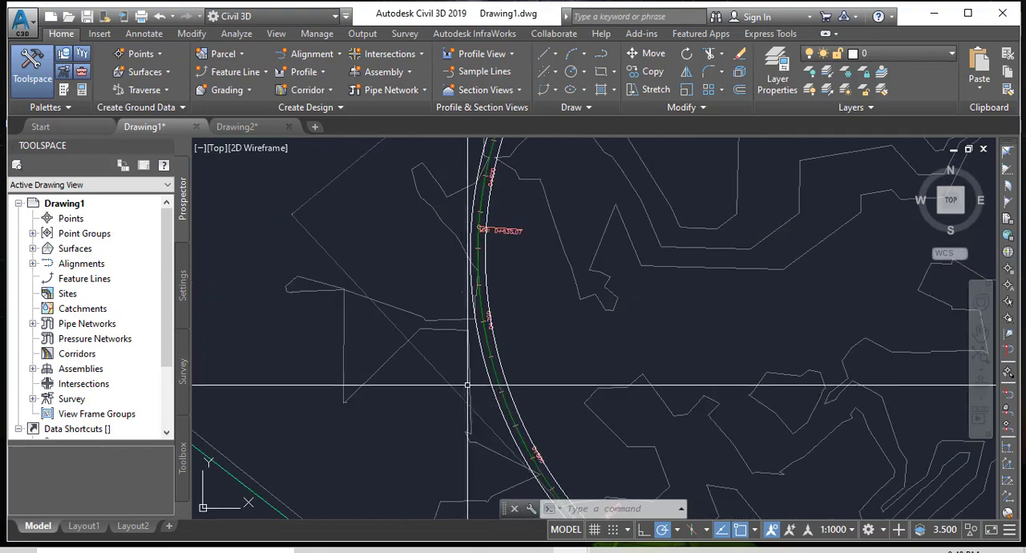
scroll(483, 261, "down", 2)
scroll(500, 437, "up", 8)
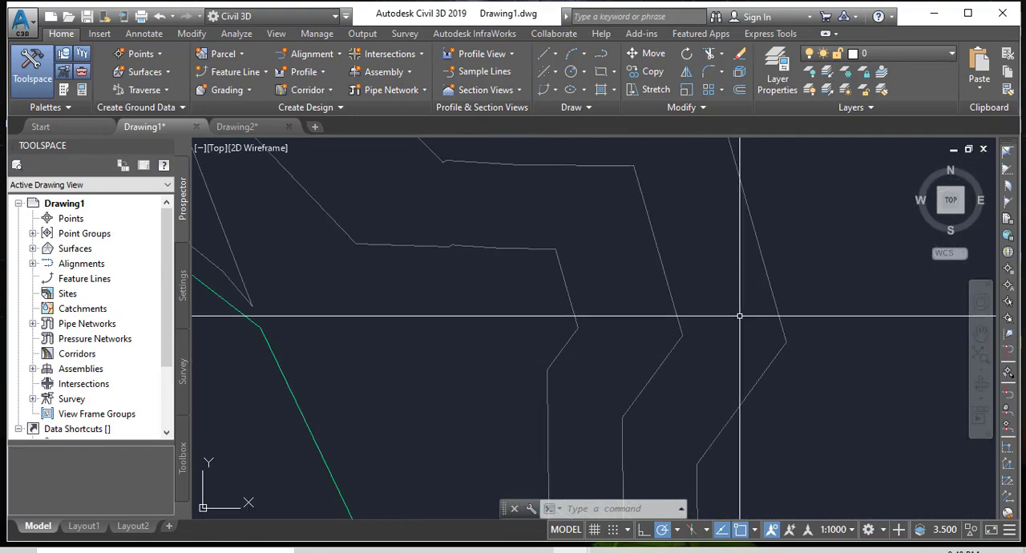
middle_click_drag(740, 314, 420, 426)
scroll(585, 299, "down", 2)
scroll(584, 299, "down", 4)
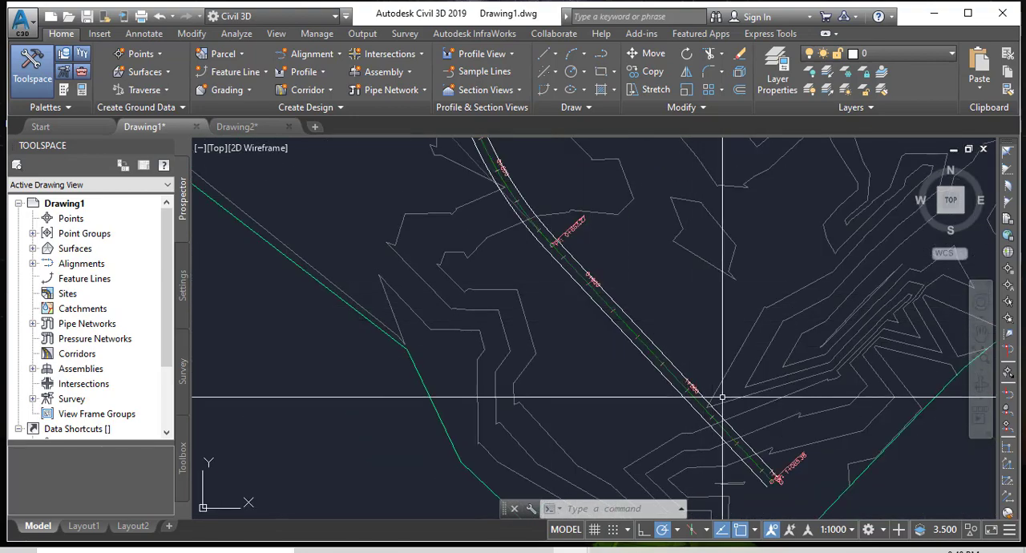
scroll(428, 349, "down", 8)
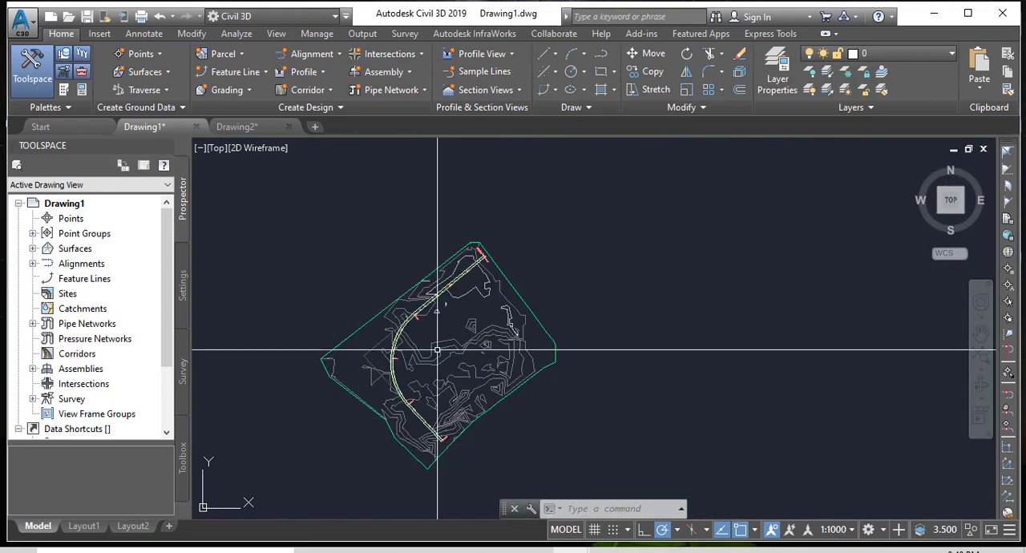
mouse_move(497, 329)
middle_mouse_down()
mouse_move(454, 310)
mouse_move(552, 324)
middle_mouse_up()
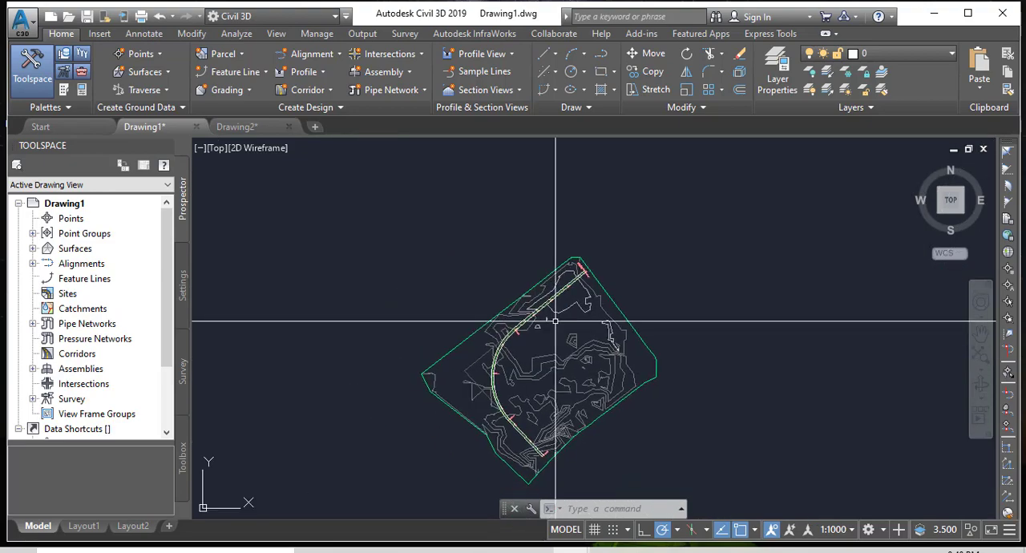
mouse_move(553, 316)
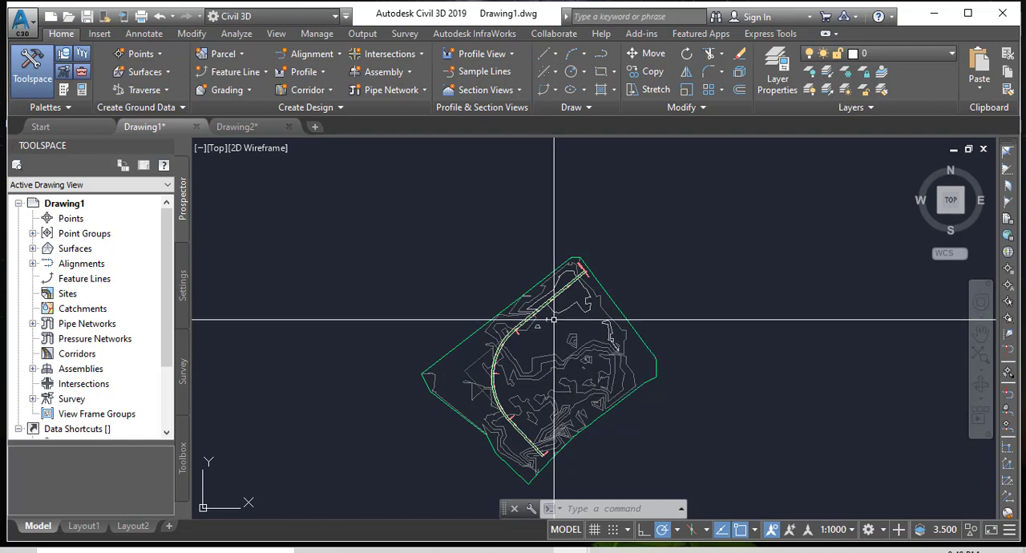
scroll(537, 337, "up", 2)
scroll(536, 338, "up", 4)
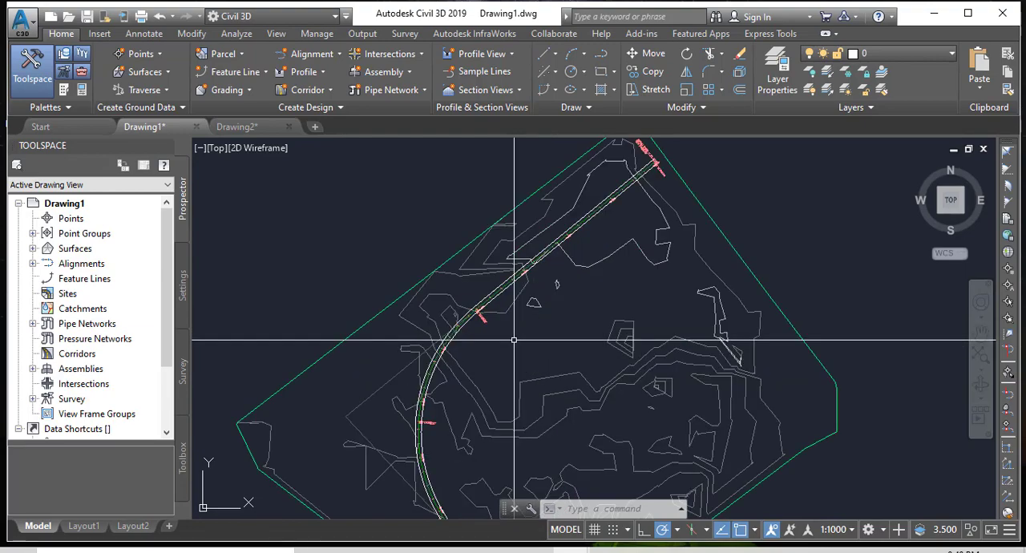
mouse_move(513, 340)
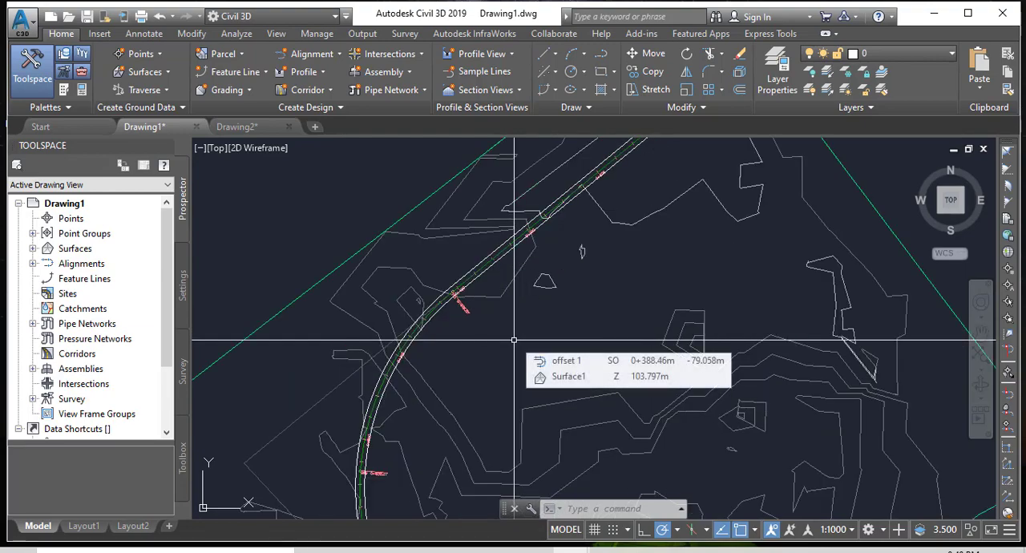
mouse_move(513, 358)
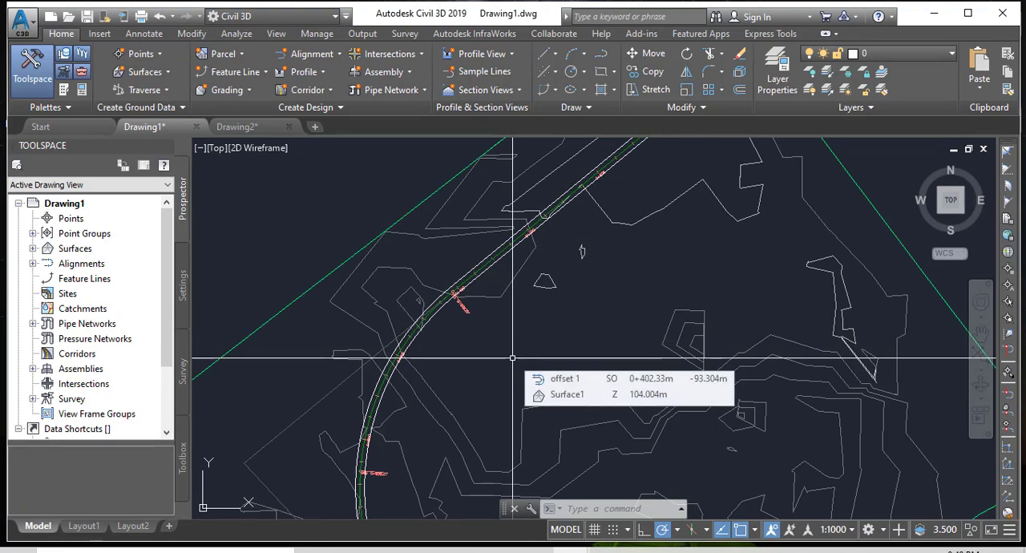